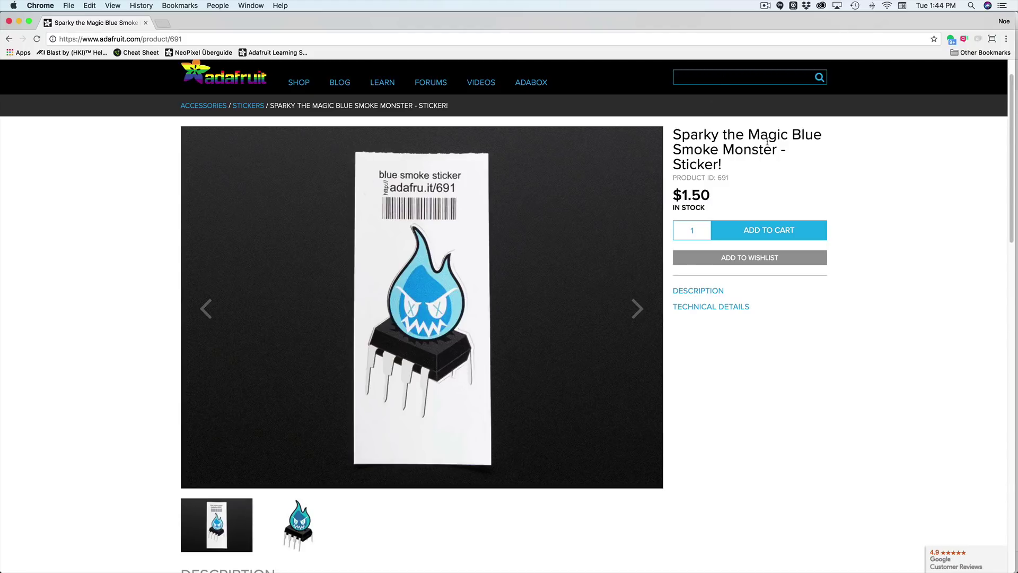
# Look over the Sparky the Magic Blue Smoke Monster sticker page and display its second product image.
pyautogui.moveTo(789, 135)
pyautogui.mouseDown()
pyautogui.moveTo(724, 166)
pyautogui.moveTo(780, 151)
pyautogui.moveTo(790, 136)
pyautogui.mouseUp()
pyautogui.scroll(-1, 424, 234)
pyautogui.scroll(-2, 423, 256)
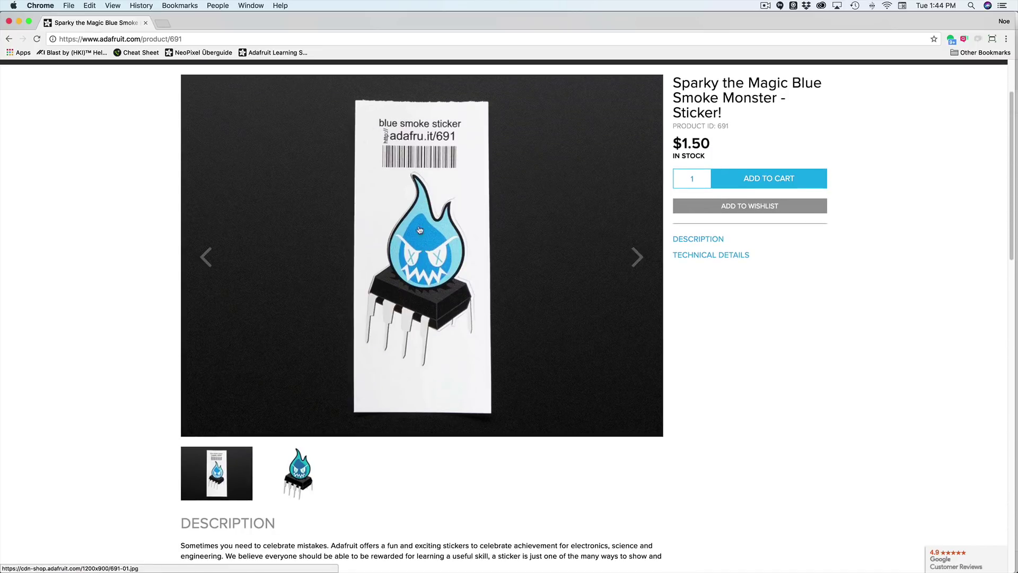
pyautogui.scroll(3, 422, 265)
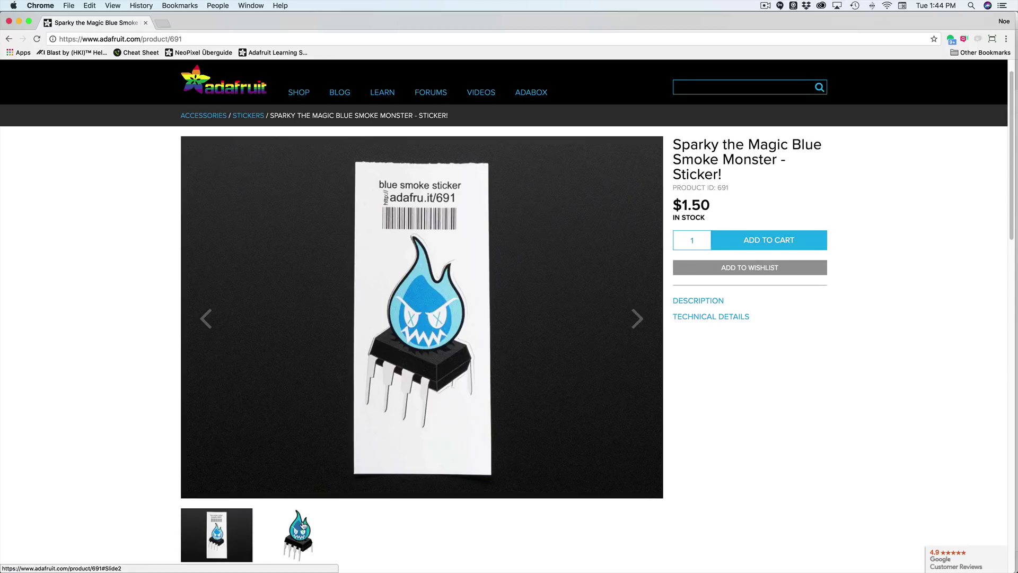
pyautogui.click(298, 533)
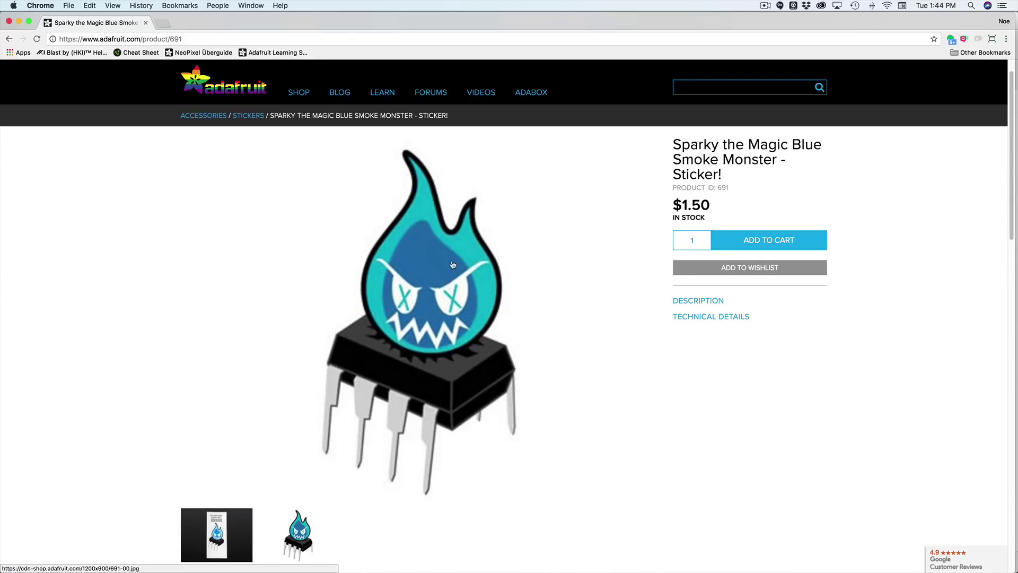
# Switch to Illustrator and examine the flame character artwork in sparky-vectors.ai.
pyautogui.press('super+Tab')
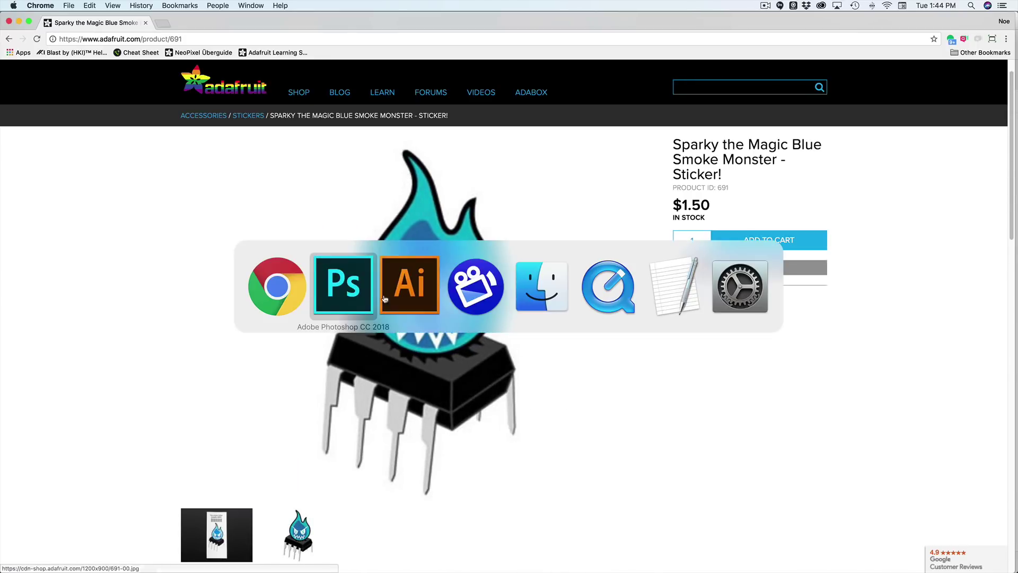
pyautogui.click(425, 286)
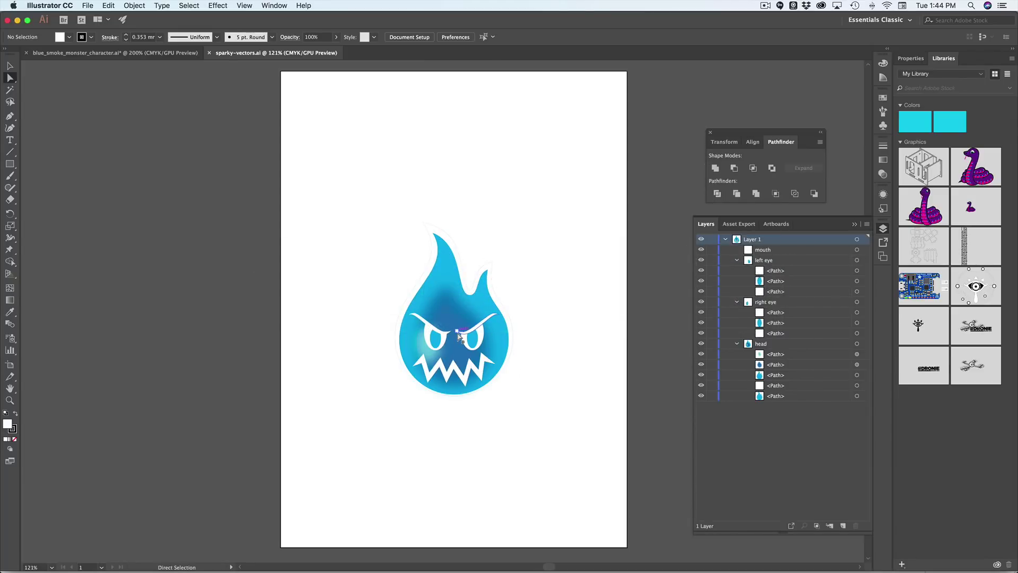
pyautogui.press('super')
pyautogui.scroll(4, 458, 336)
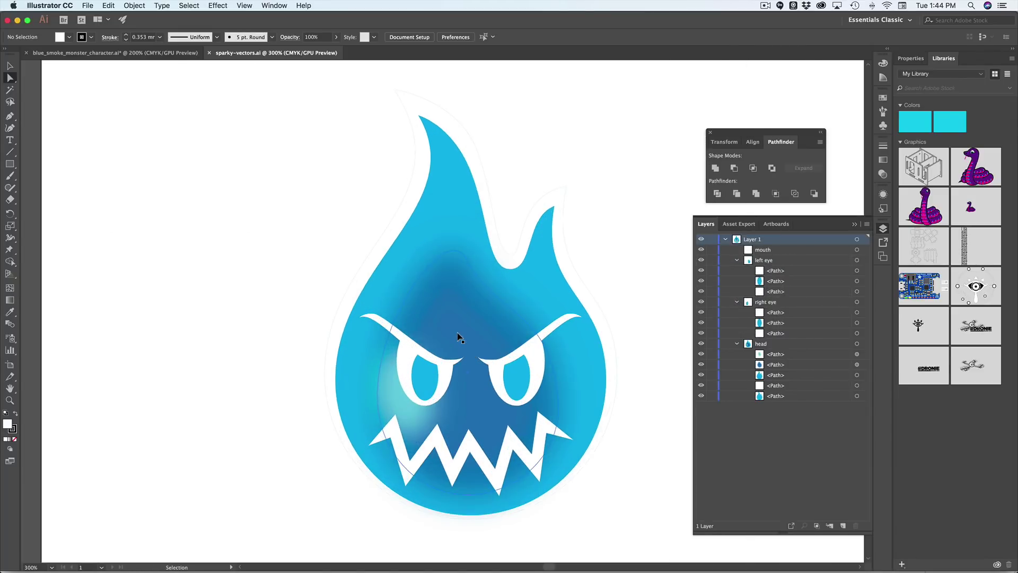
pyautogui.scroll(-2, 458, 336)
pyautogui.scroll(3, 458, 336)
pyautogui.scroll(-2, 458, 337)
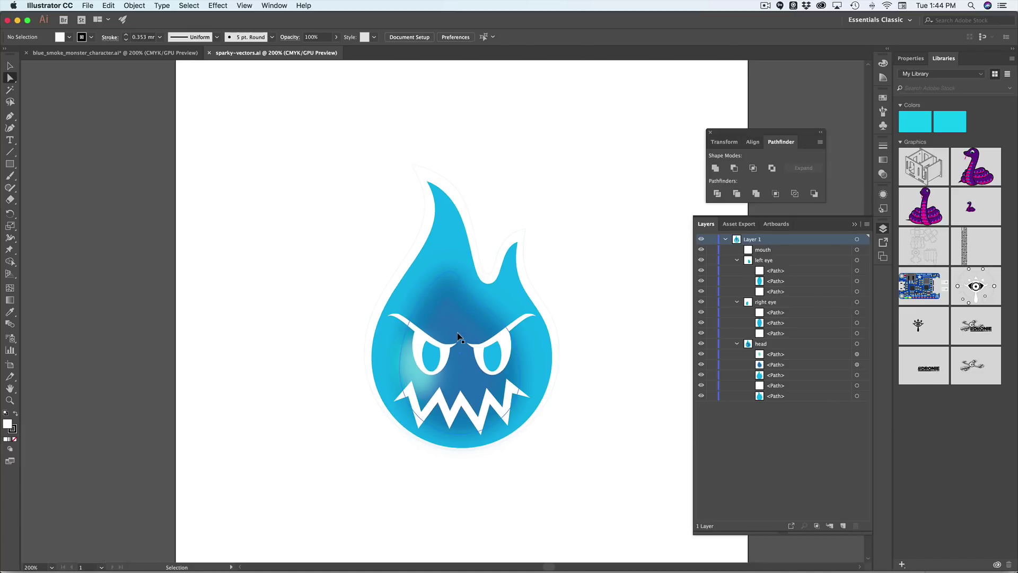
pyautogui.hscroll(5, 458, 337)
pyautogui.scroll(-1, 458, 336)
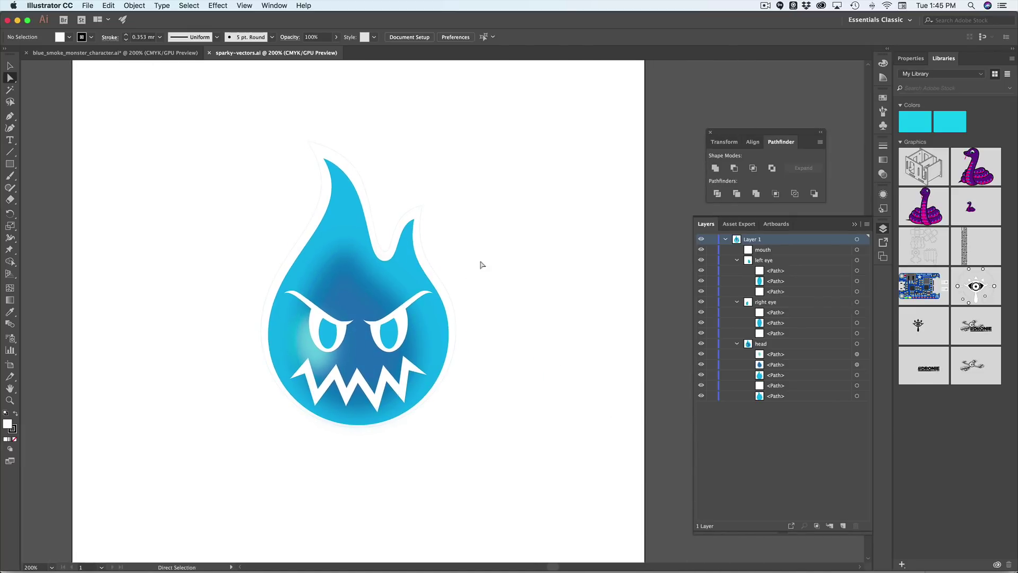
pyautogui.hscroll(-3, 482, 265)
pyautogui.scroll(2, 482, 265)
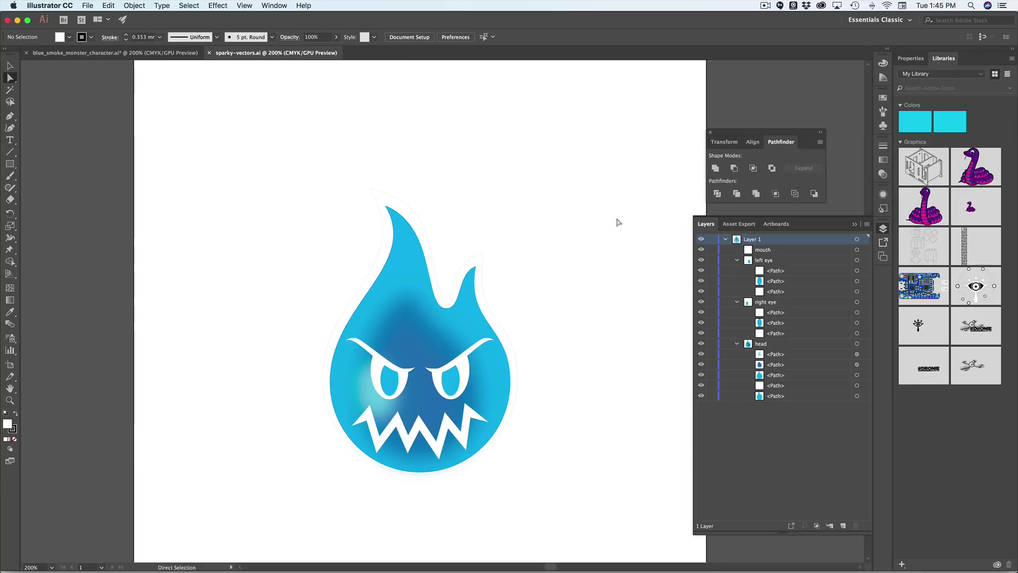
# Select the mouth path, collapse the left eye, right eye and head groups, and clear the selection.
pyautogui.click(788, 252)
pyautogui.click(856, 250)
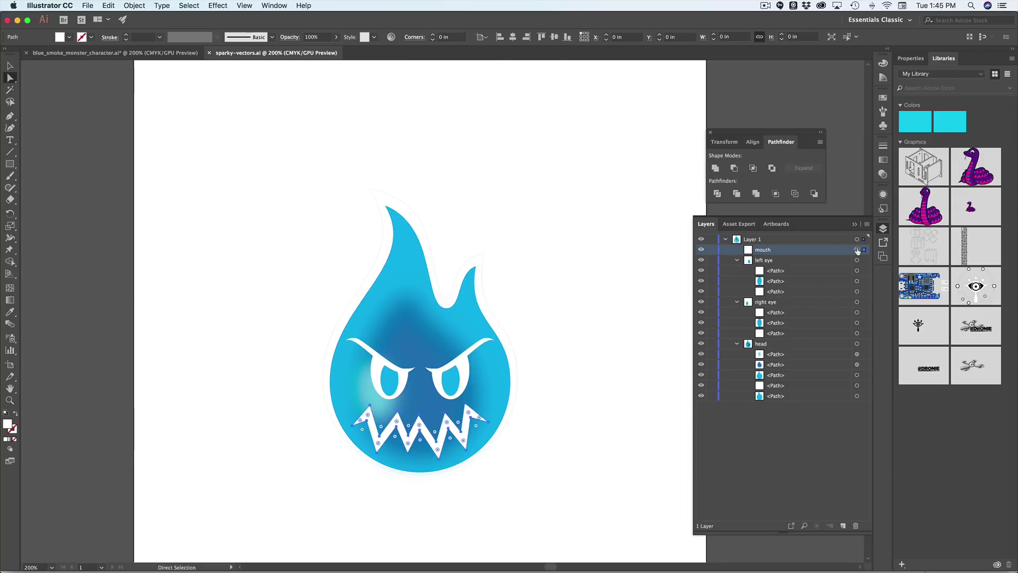
pyautogui.click(736, 261)
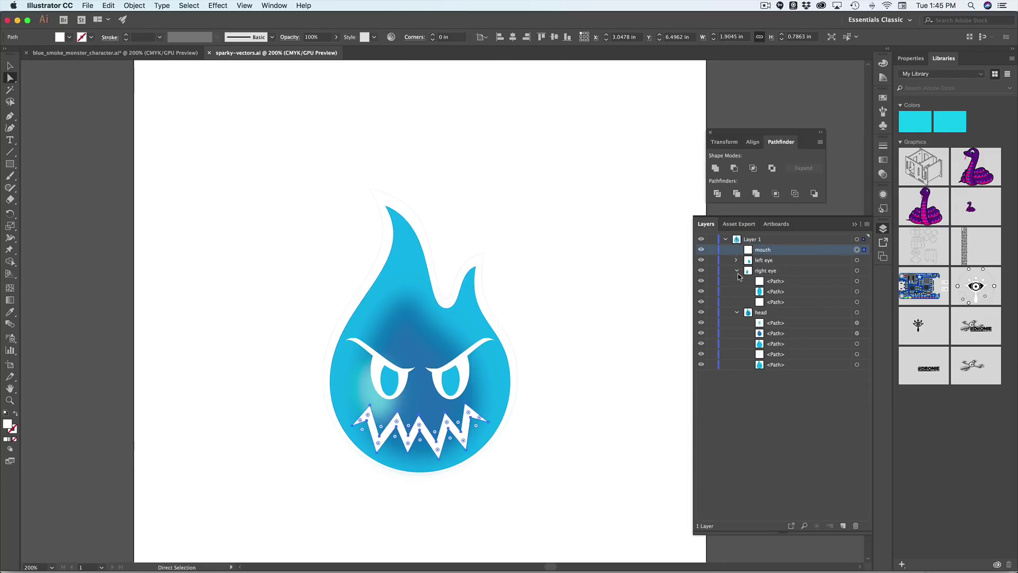
pyautogui.click(737, 271)
pyautogui.click(738, 282)
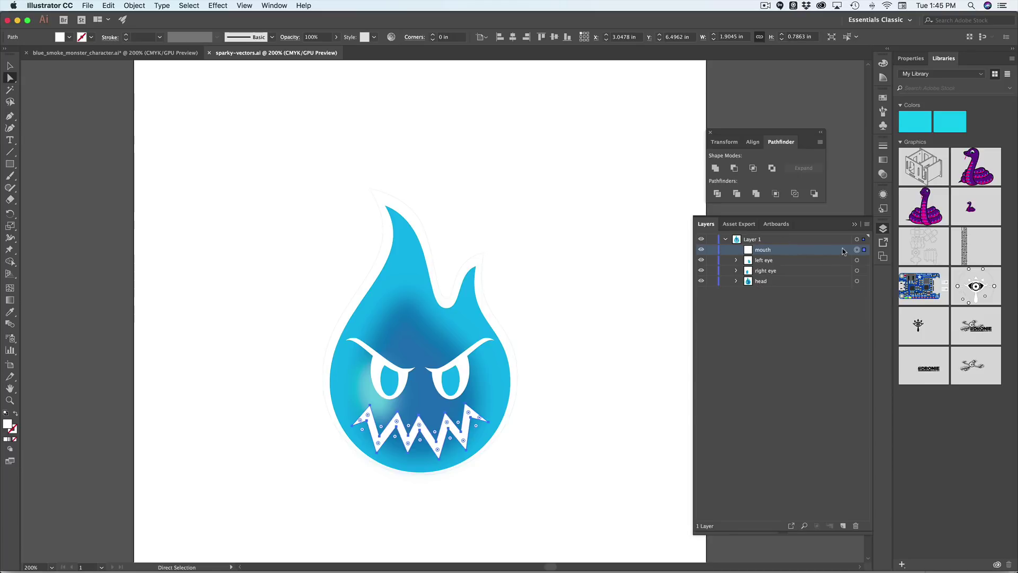
pyautogui.click(584, 318)
pyautogui.press('space')
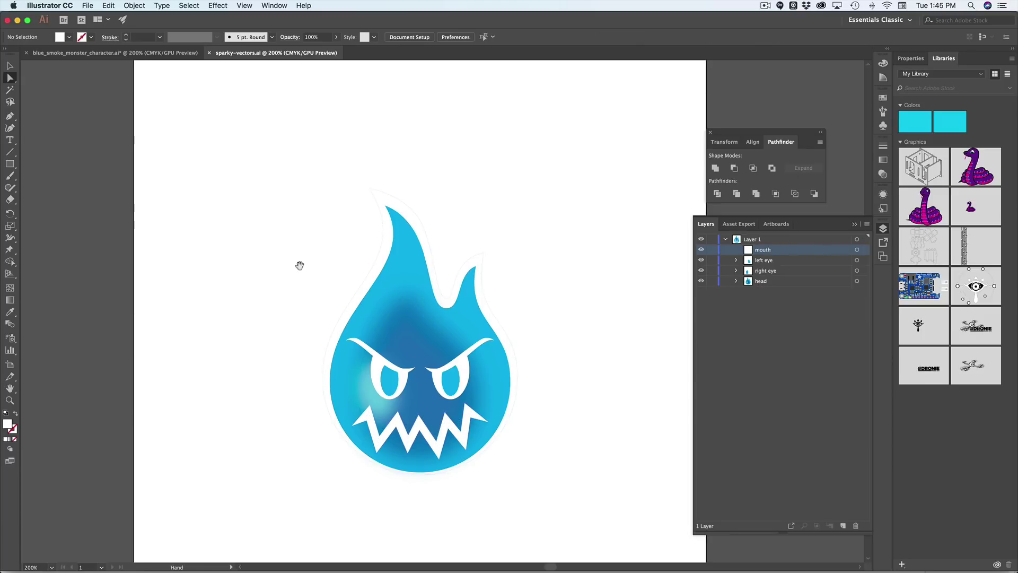
pyautogui.moveTo(297, 266); pyautogui.dragTo(274, 314)
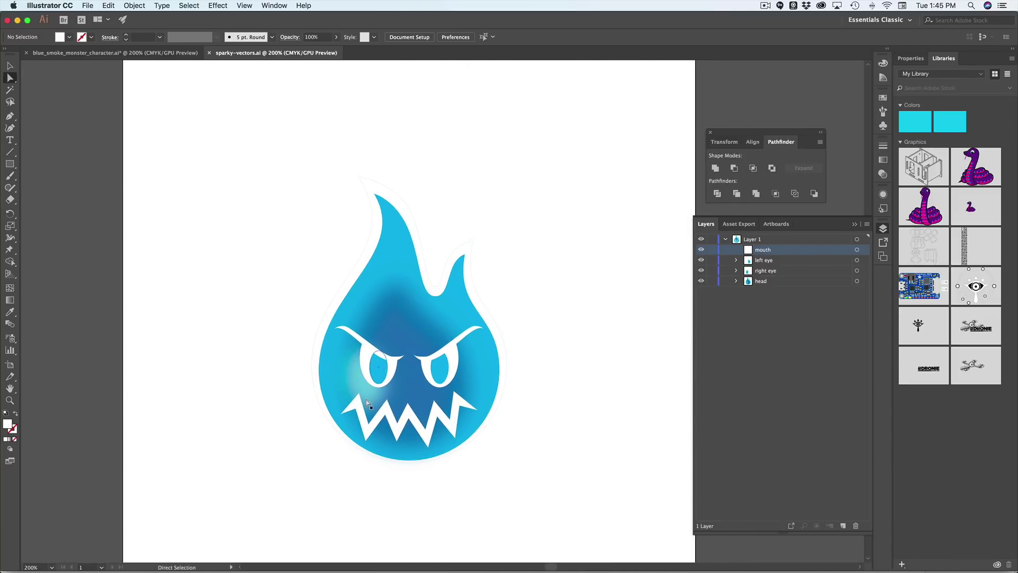
pyautogui.press('space')
pyautogui.moveTo(223, 367); pyautogui.dragTo(206, 322)
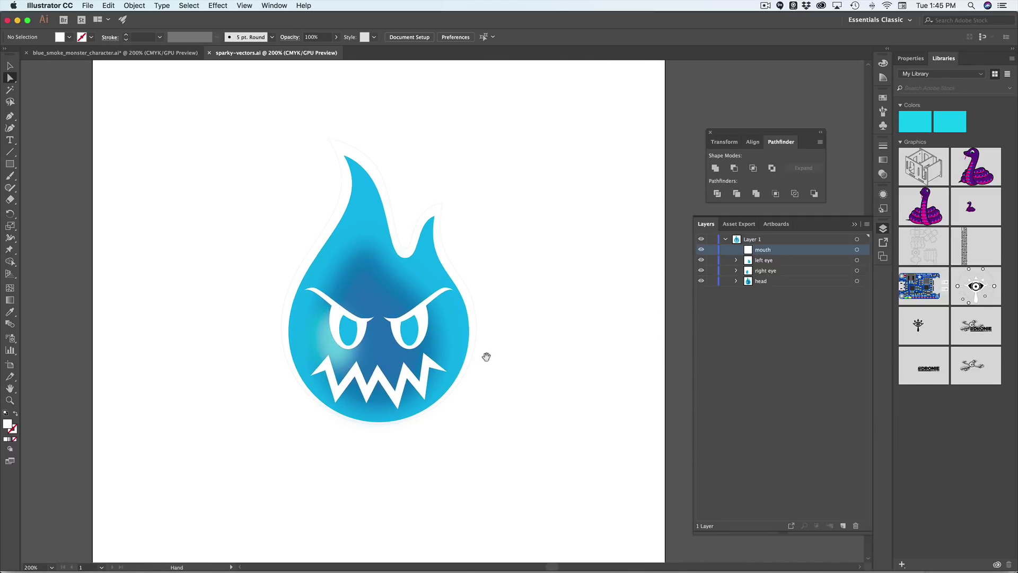
pyautogui.press('space')
pyautogui.moveTo(618, 380); pyautogui.dragTo(536, 323)
# Enable Simulate Colored Paper in the Document Setup and change the first transparency grid color from white to dark gray.
pyautogui.click(410, 37)
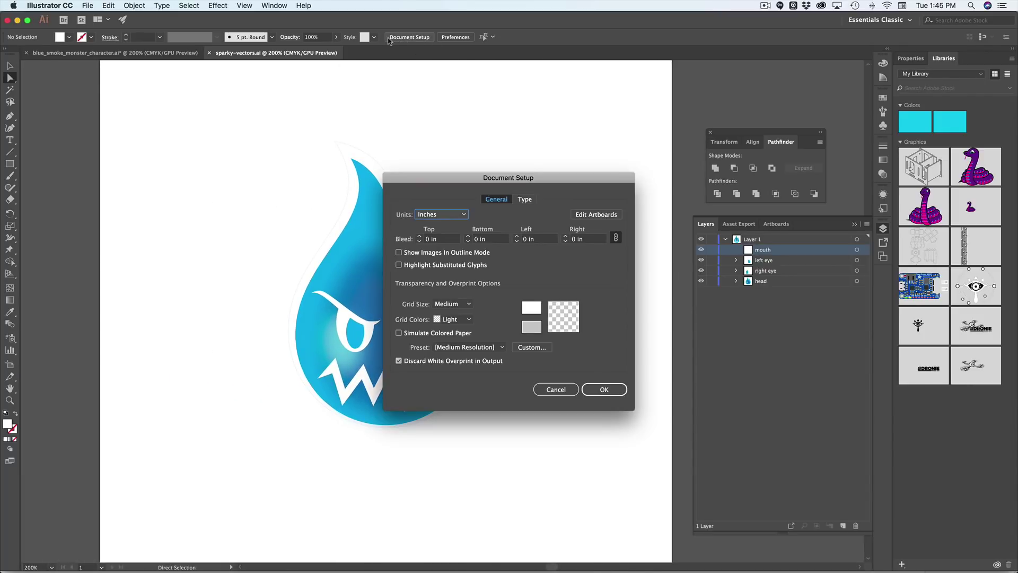
pyautogui.click(399, 332)
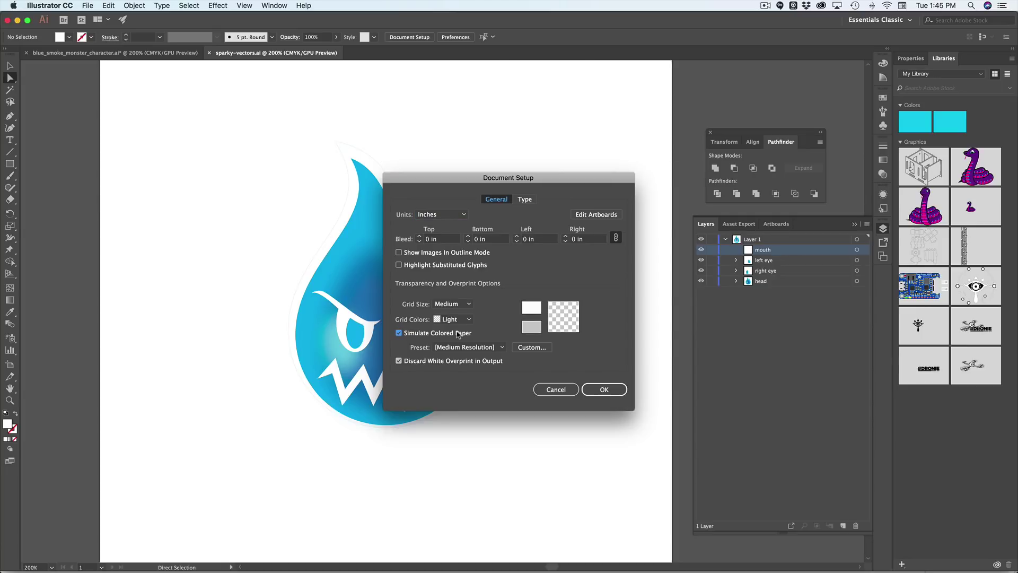
pyautogui.click(532, 308)
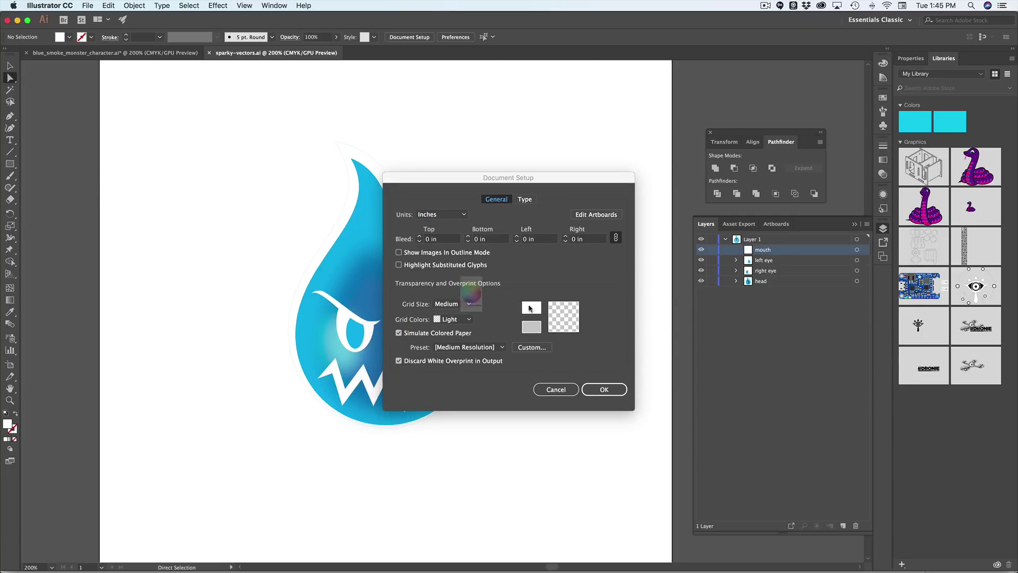
pyautogui.moveTo(463, 352); pyautogui.dragTo(500, 353)
pyautogui.click(422, 210)
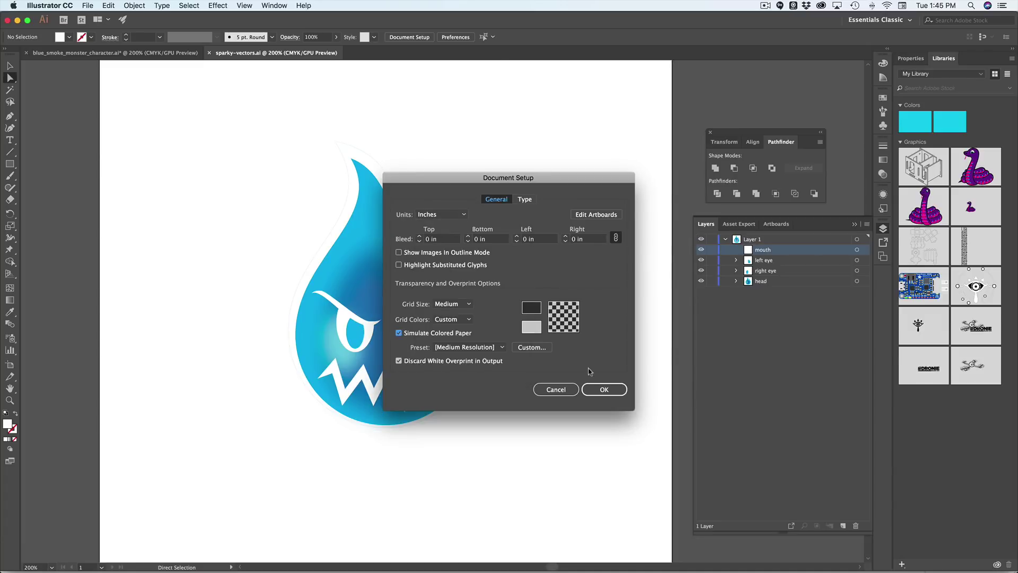
pyautogui.click(604, 390)
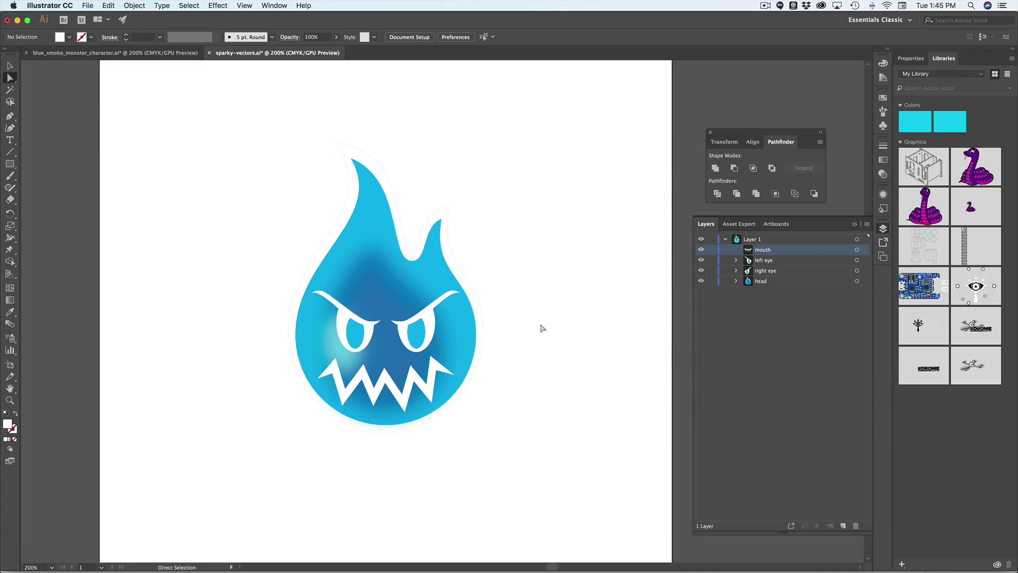
# Examine the flame character's white outline and the artboard edges against the dark paper color.
pyautogui.moveTo(498, 330); pyautogui.dragTo(221, 314)
pyautogui.moveTo(486, 305); pyautogui.dragTo(435, 317)
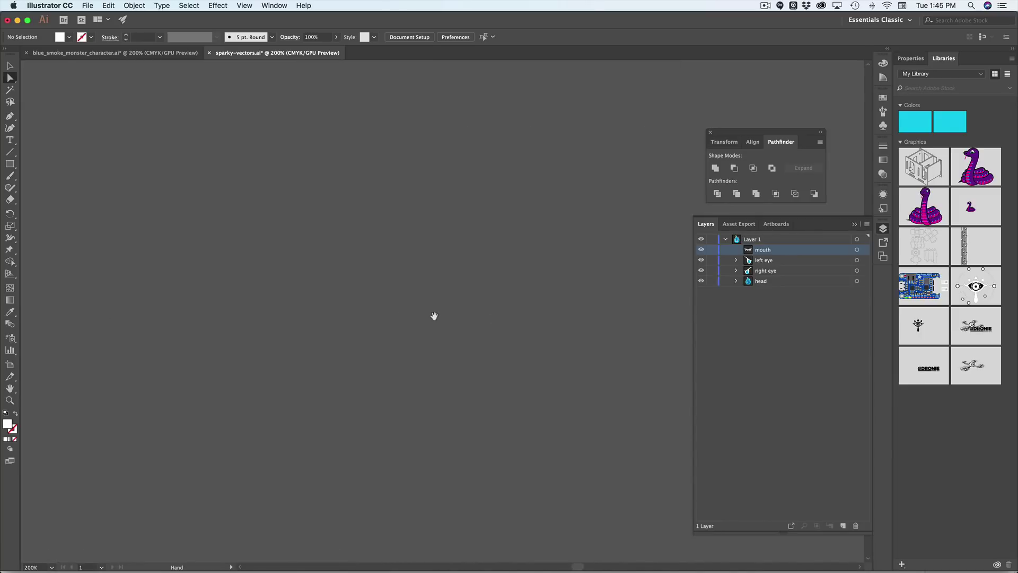
pyautogui.moveTo(178, 338); pyautogui.dragTo(409, 296)
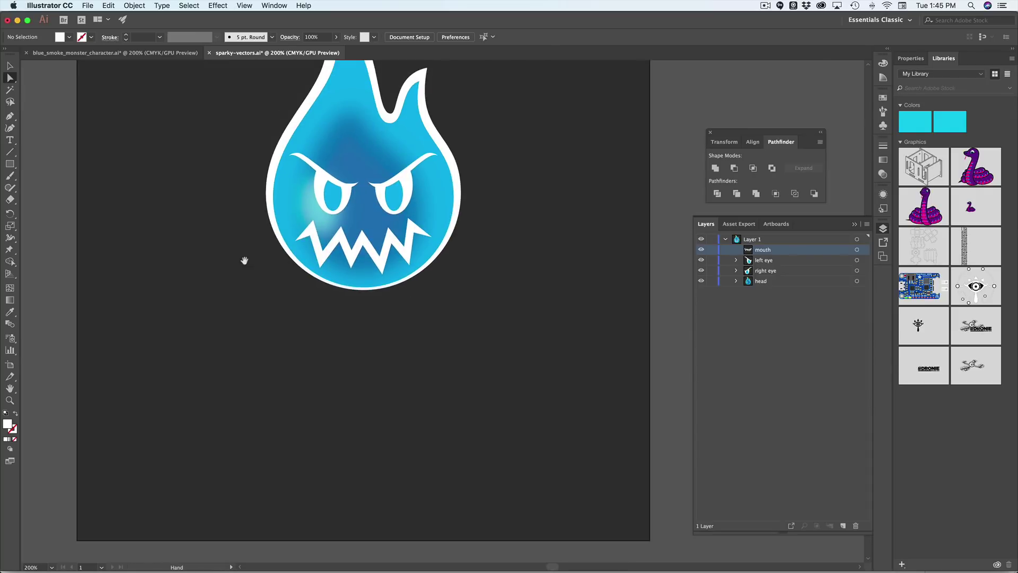
pyautogui.moveTo(243, 261); pyautogui.dragTo(298, 400)
pyautogui.moveTo(499, 366); pyautogui.dragTo(157, 335)
pyautogui.moveTo(266, 325); pyautogui.dragTo(102, 320)
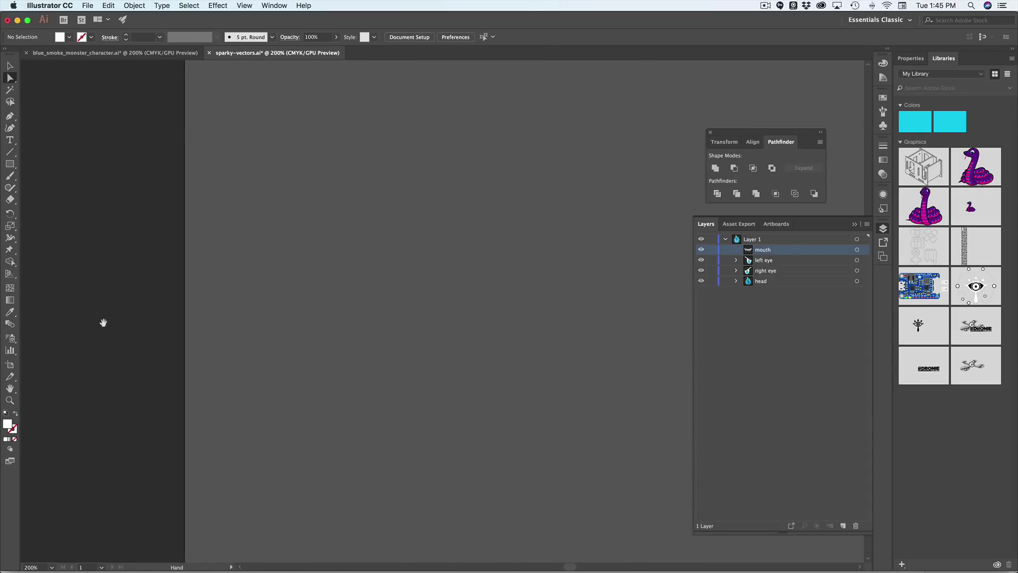
pyautogui.moveTo(403, 321); pyautogui.dragTo(542, 317)
pyautogui.moveTo(289, 303); pyautogui.dragTo(667, 346)
pyautogui.moveTo(456, 313); pyautogui.dragTo(391, 360)
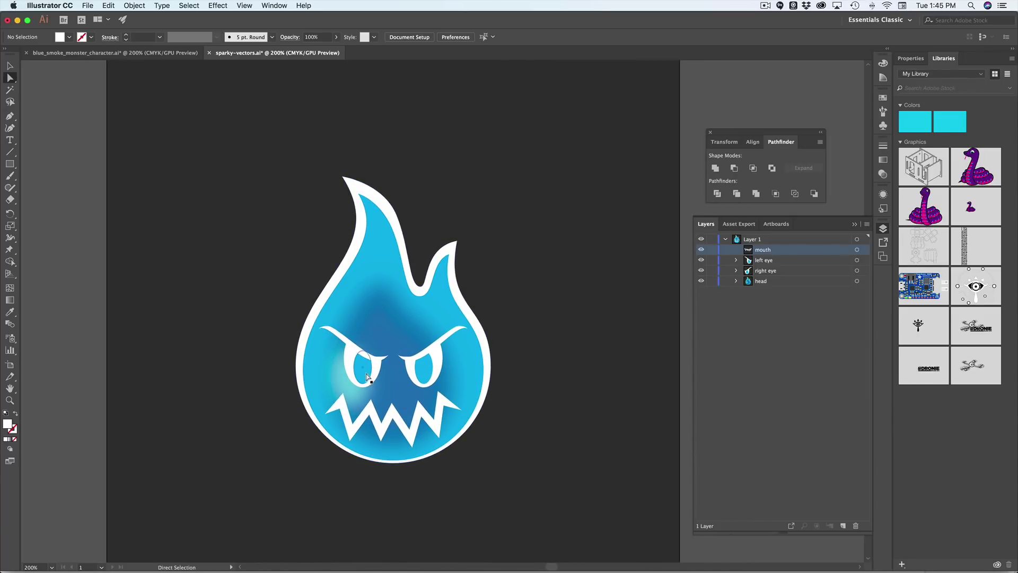
# Select the mouth path and isolate it by hiding the left eye, right eye and head groups.
pyautogui.press('z')
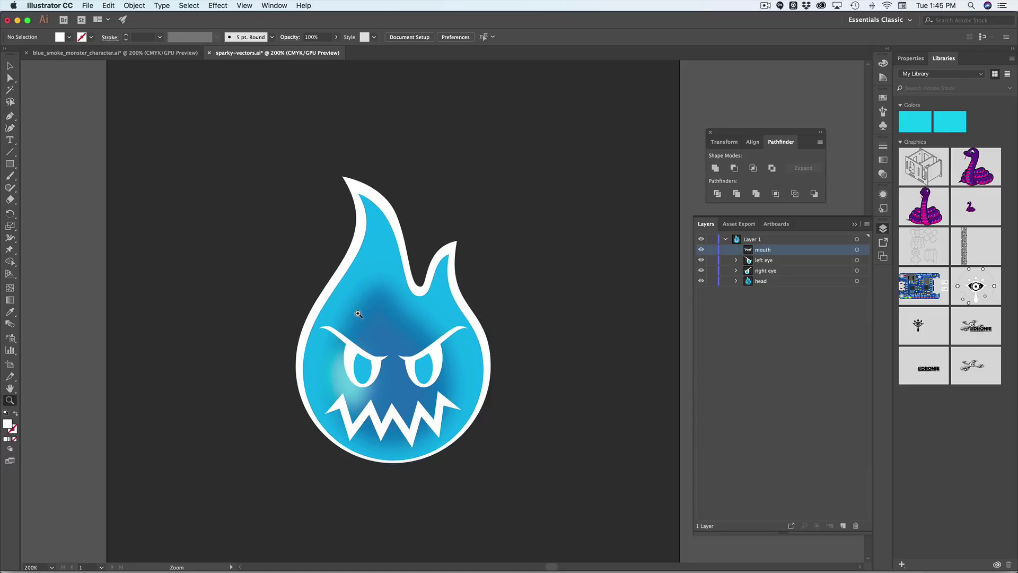
pyautogui.click(357, 308)
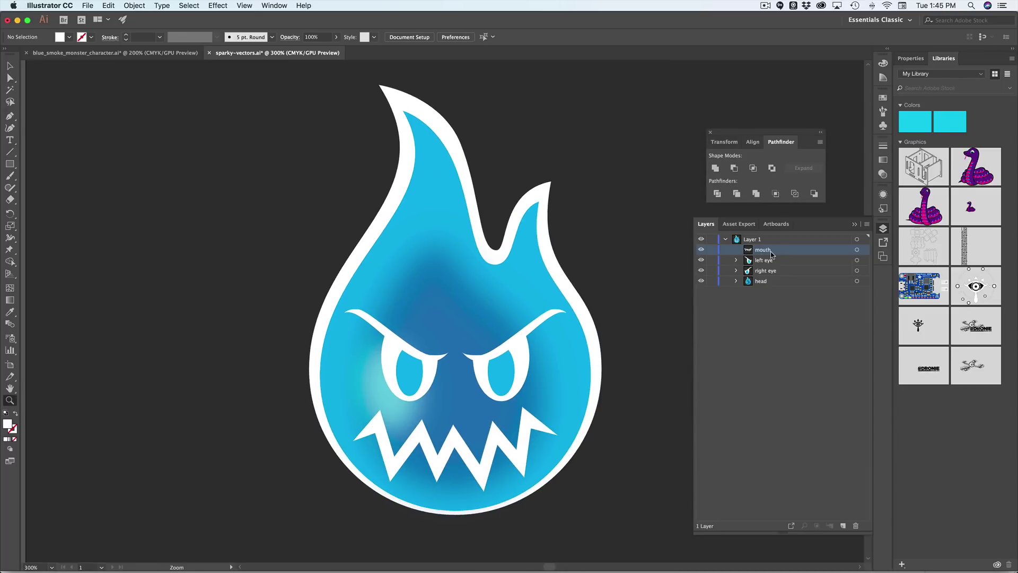
pyautogui.click(858, 250)
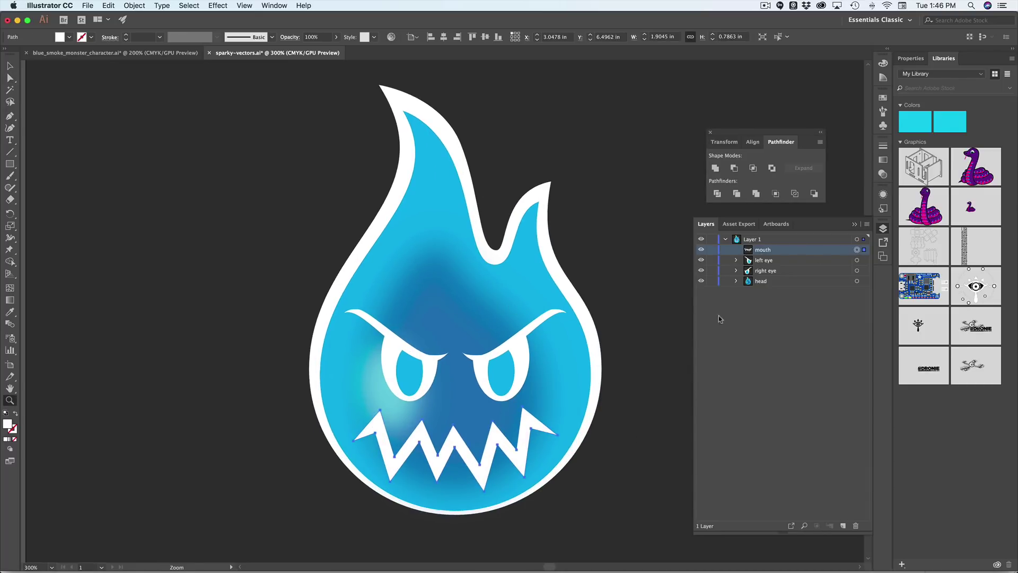
pyautogui.click(462, 426)
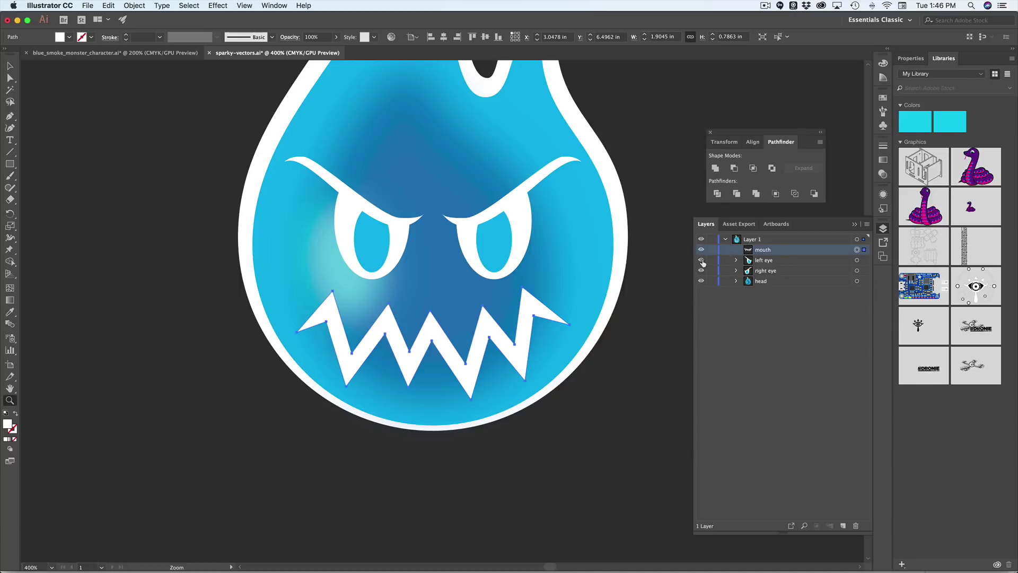
pyautogui.moveTo(701, 260); pyautogui.dragTo(701, 281)
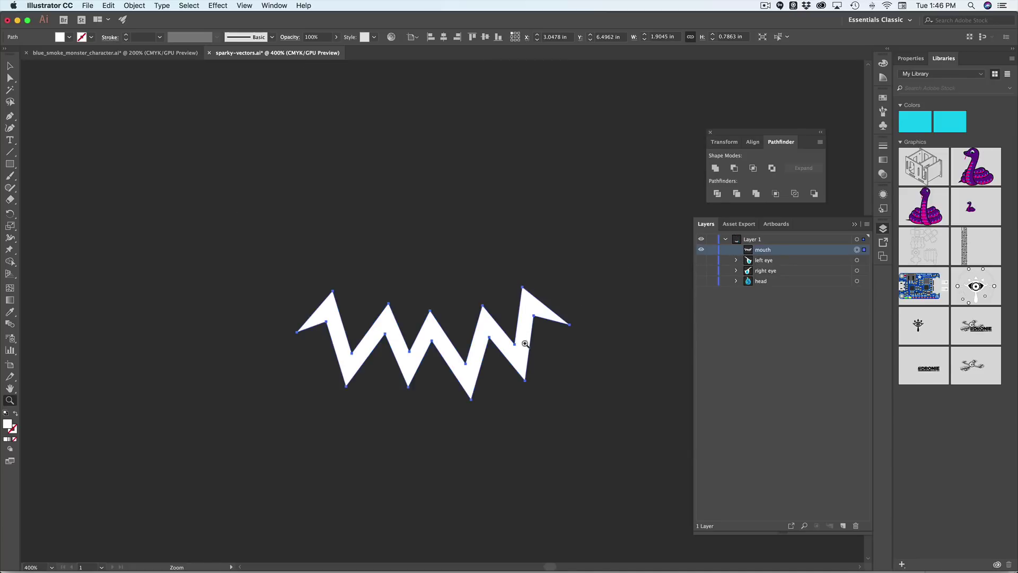
# Deselect the mouth with the Direct Selection tool and check the shape by toggling its visibility off and on.
pyautogui.click(10, 78)
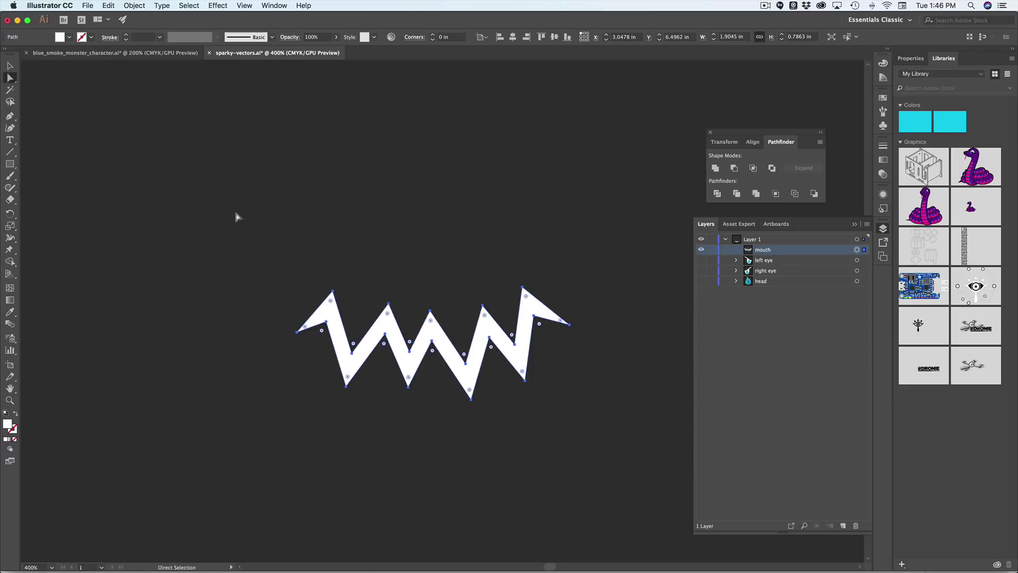
pyautogui.click(238, 216)
pyautogui.click(350, 361)
pyautogui.click(703, 250)
pyautogui.click(703, 250)
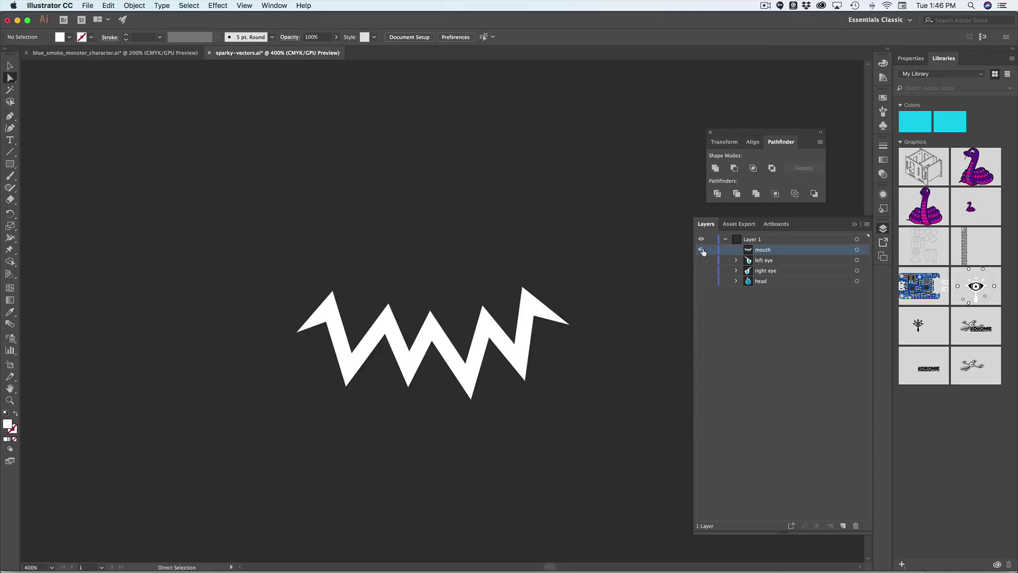
# Make the head, left eye and right eye groups visible again.
pyautogui.click(701, 281)
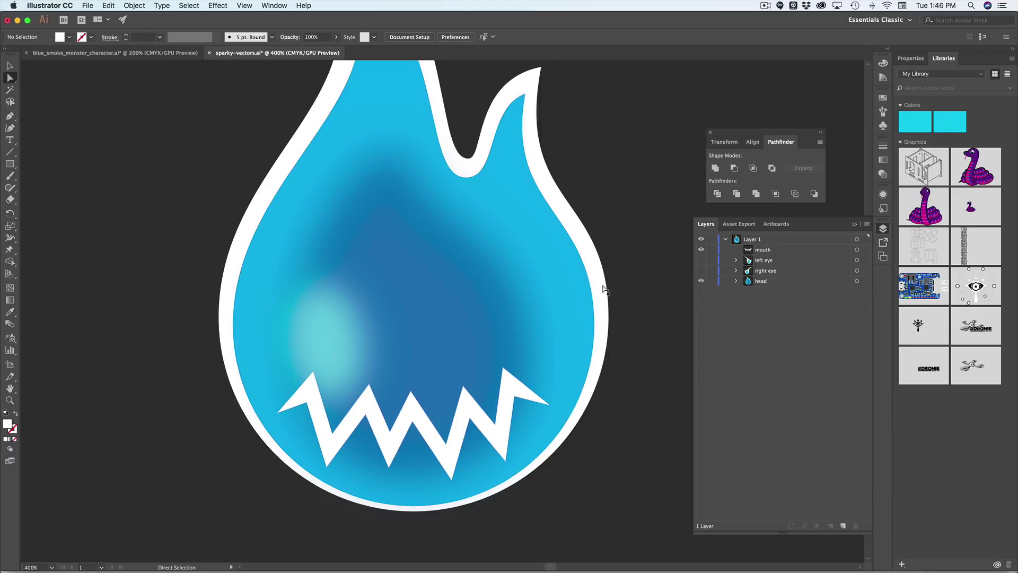
pyautogui.click(701, 259)
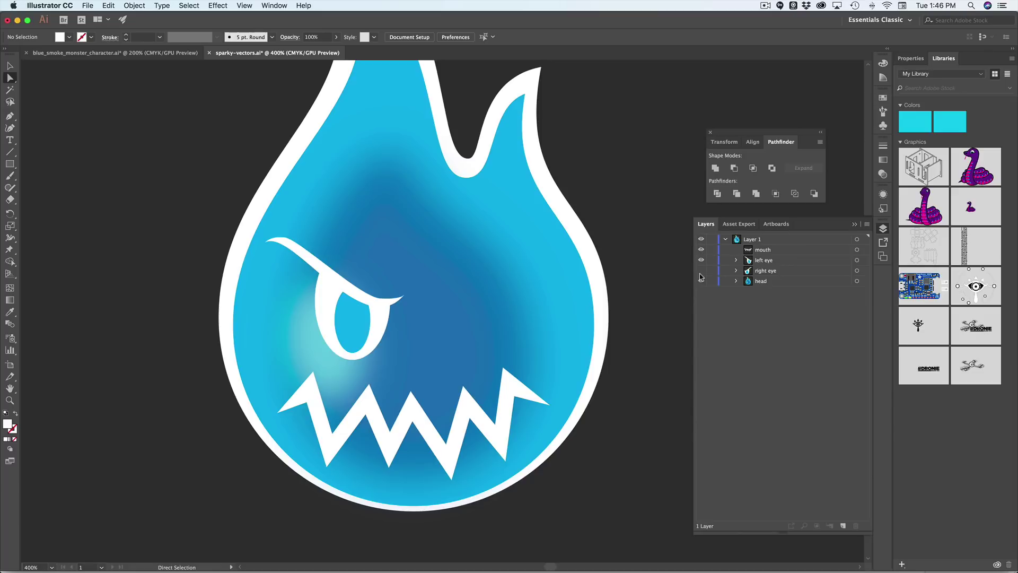
pyautogui.click(701, 271)
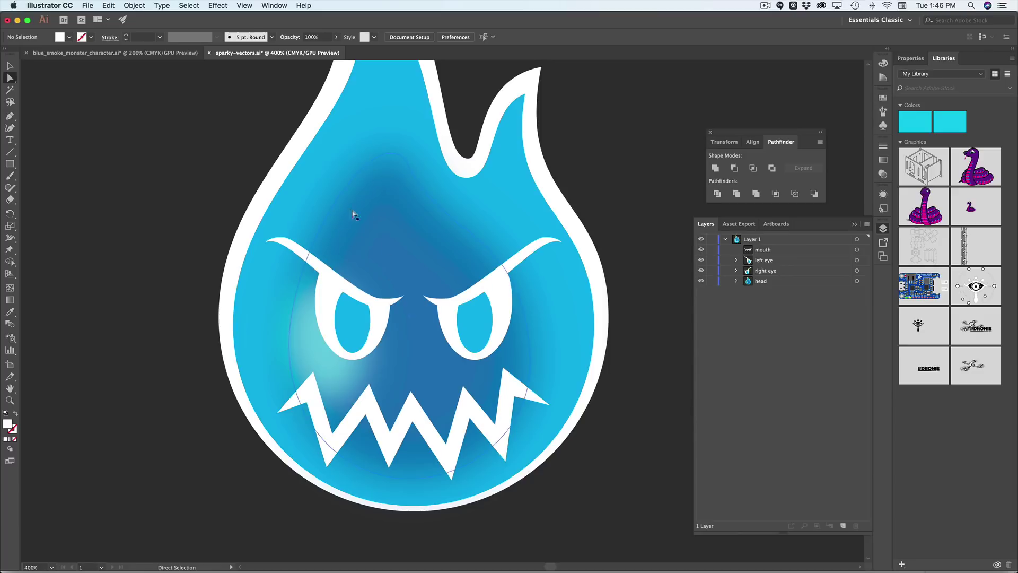
# Select the blurred dark blue shape inside the head and hide the left eye, right eye and mouth.
pyautogui.click(366, 265)
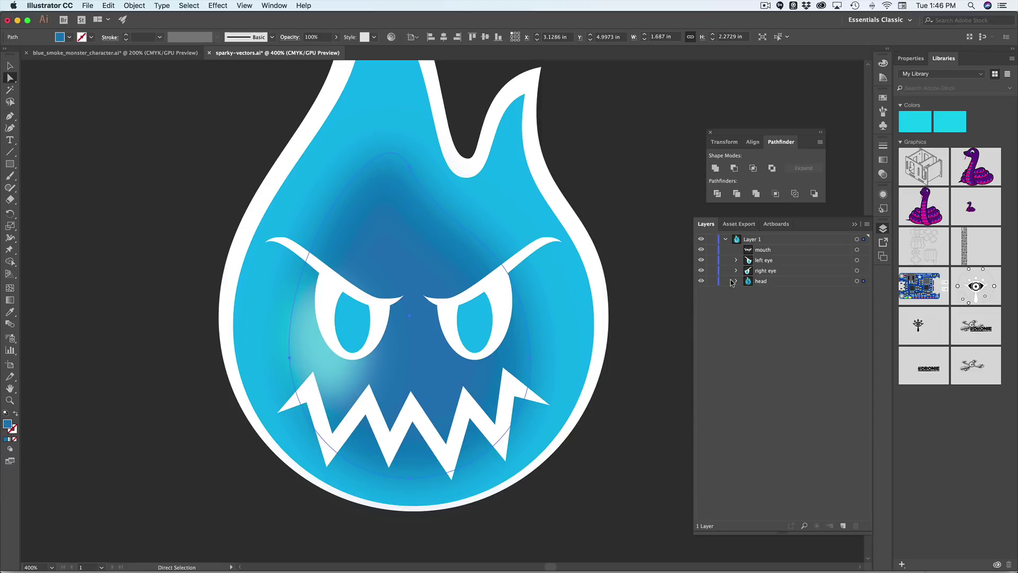
pyautogui.click(766, 261)
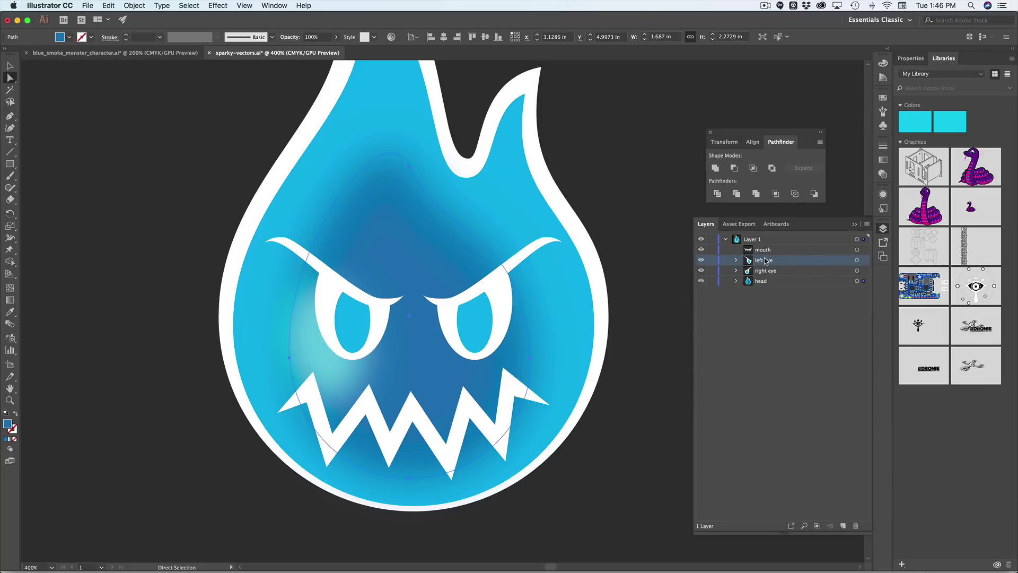
pyautogui.click(701, 260)
pyautogui.click(702, 271)
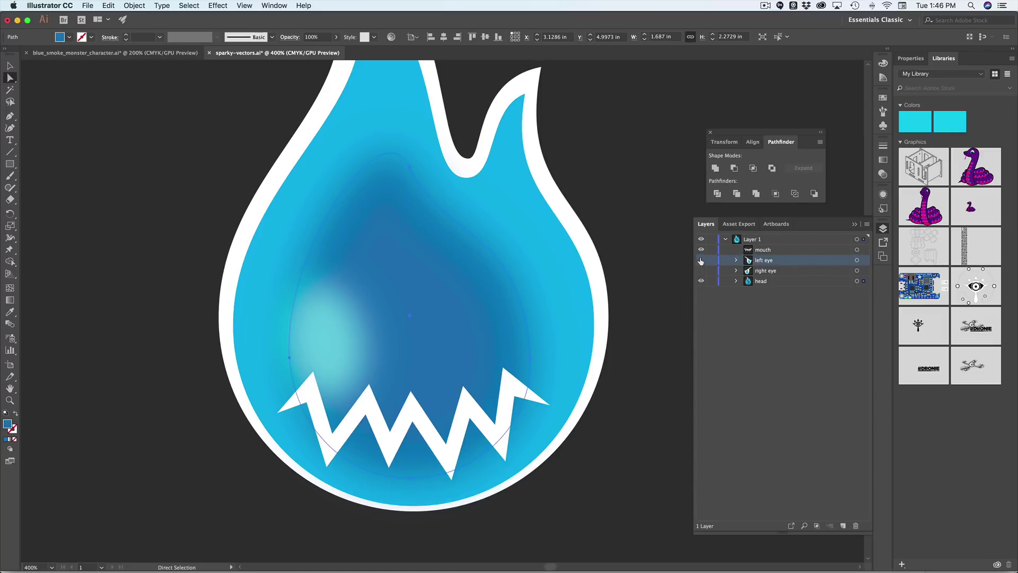
pyautogui.click(701, 252)
# Expand the head group, pull the blurred light cyan highlight path off the head and delete it.
pyautogui.click(743, 284)
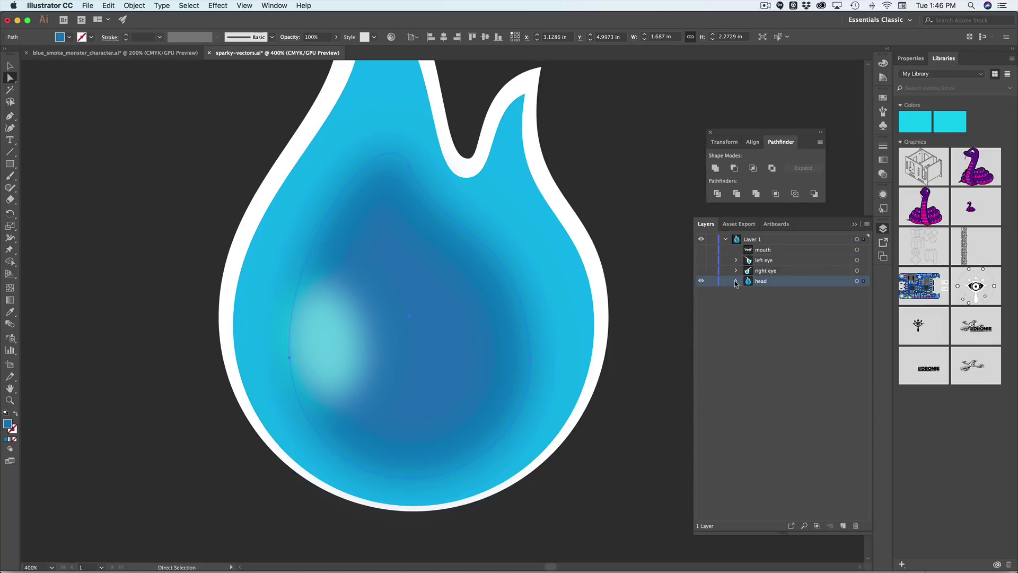
pyautogui.click(735, 281)
pyautogui.click(787, 292)
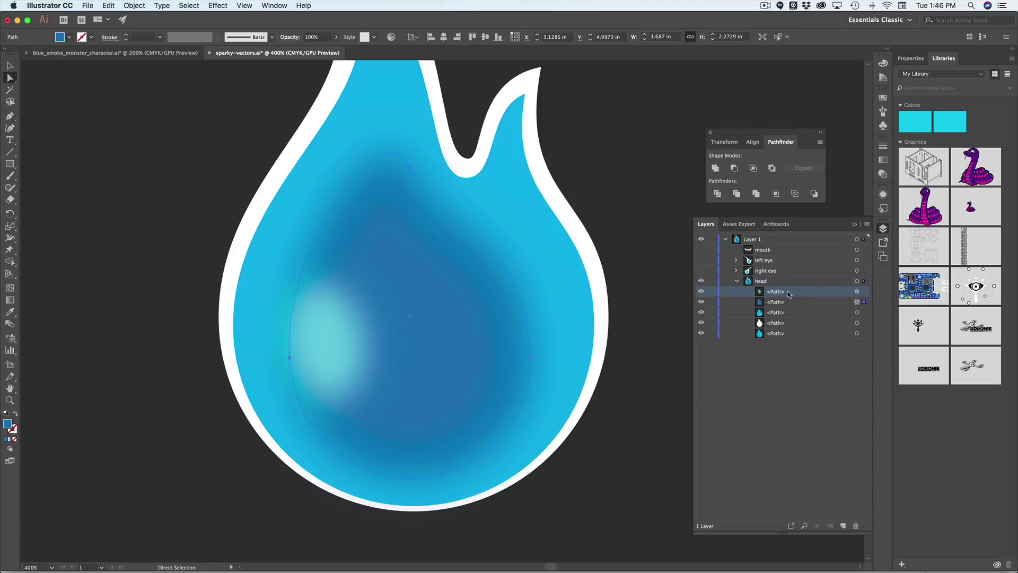
pyautogui.click(856, 291)
pyautogui.moveTo(338, 318); pyautogui.dragTo(188, 458)
pyautogui.moveTo(188, 457); pyautogui.dragTo(152, 202)
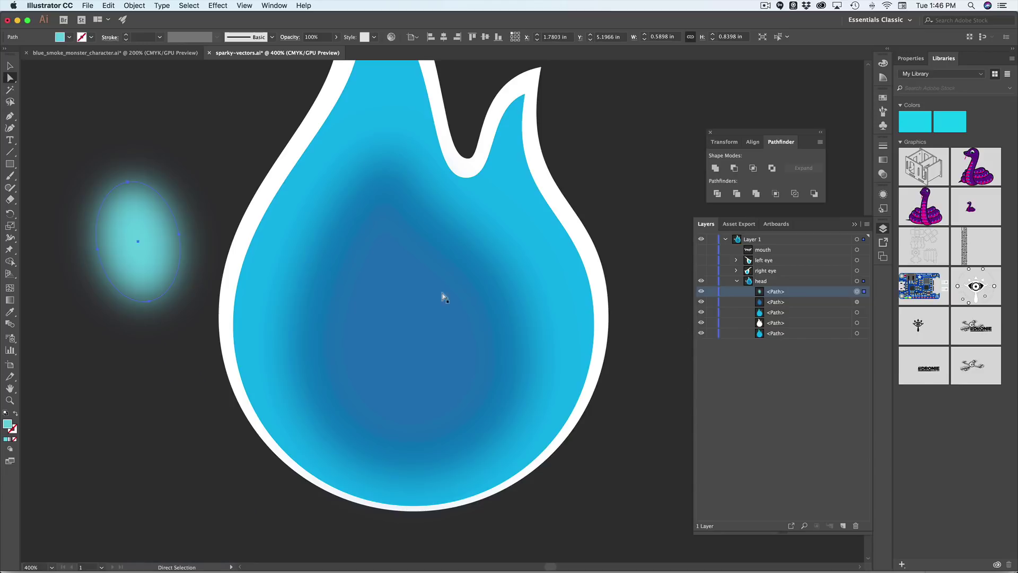
pyautogui.click(857, 527)
# Select the blurred dark blue inner path, move it off the head to inspect it, and undo the move.
pyautogui.click(780, 291)
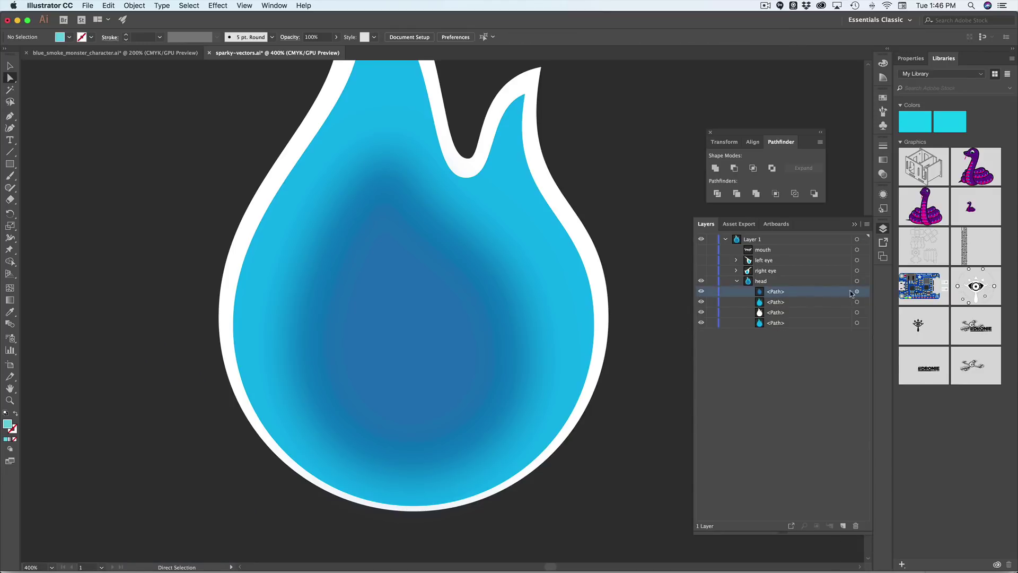
pyautogui.click(857, 291)
pyautogui.moveTo(408, 317); pyautogui.dragTo(143, 305)
pyautogui.moveTo(151, 213); pyautogui.dragTo(191, 204)
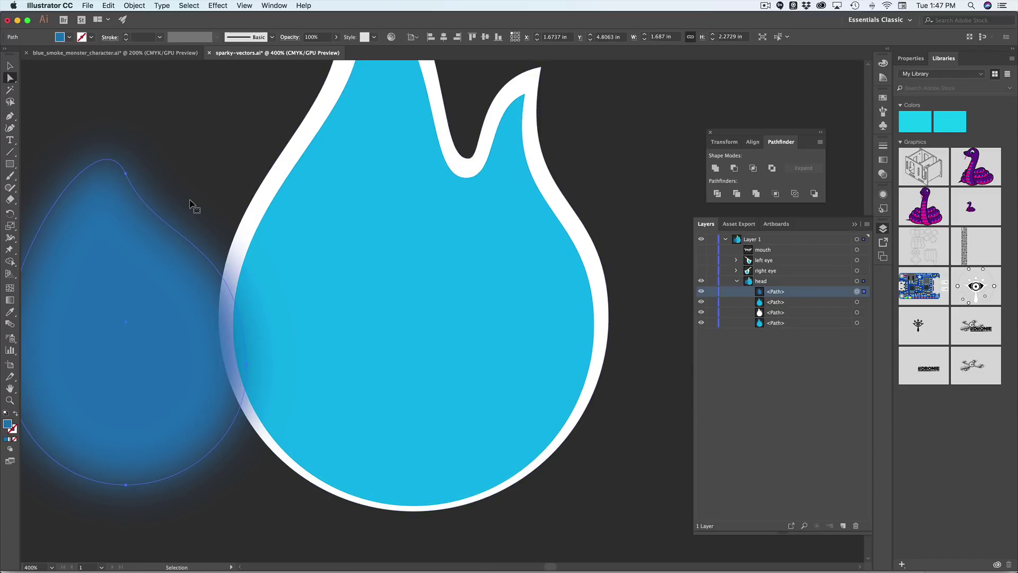
pyautogui.hotkey('ctrl', 'z')
pyautogui.hotkey('ctrl', 'z')
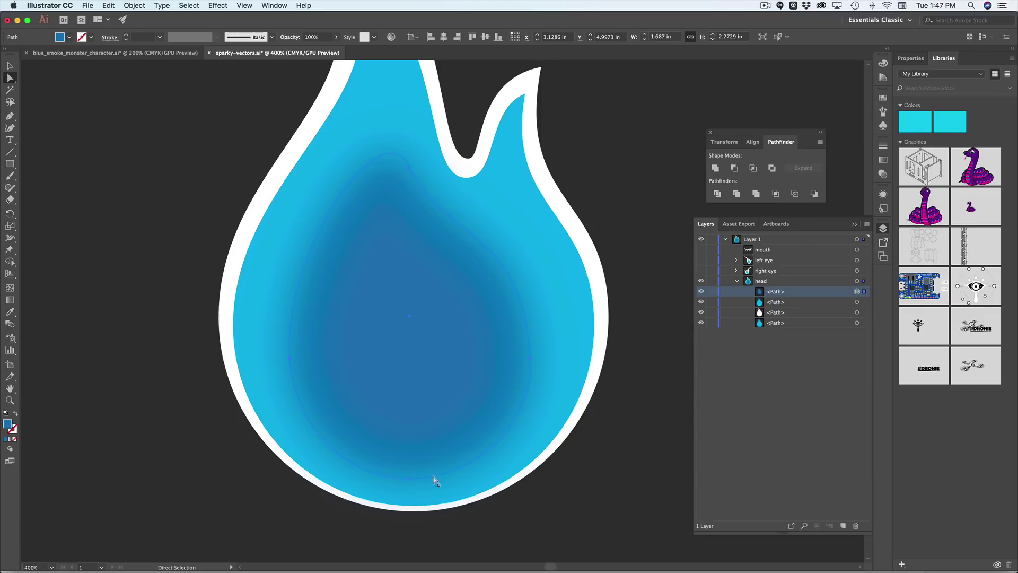
# Remove both Legacy Gaussian Blur effects from the dark blue inner path's appearance.
pyautogui.click(883, 195)
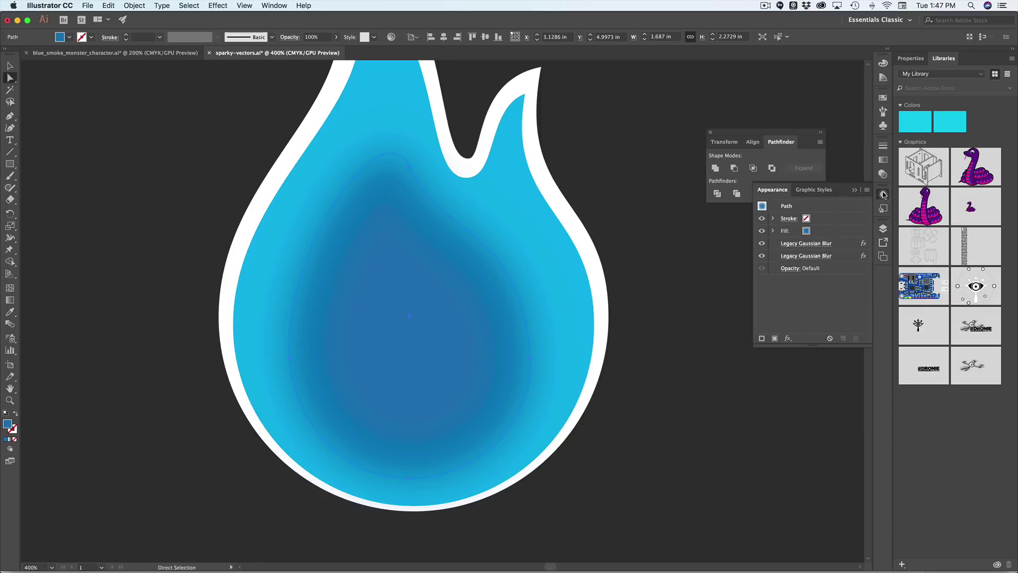
pyautogui.click(838, 243)
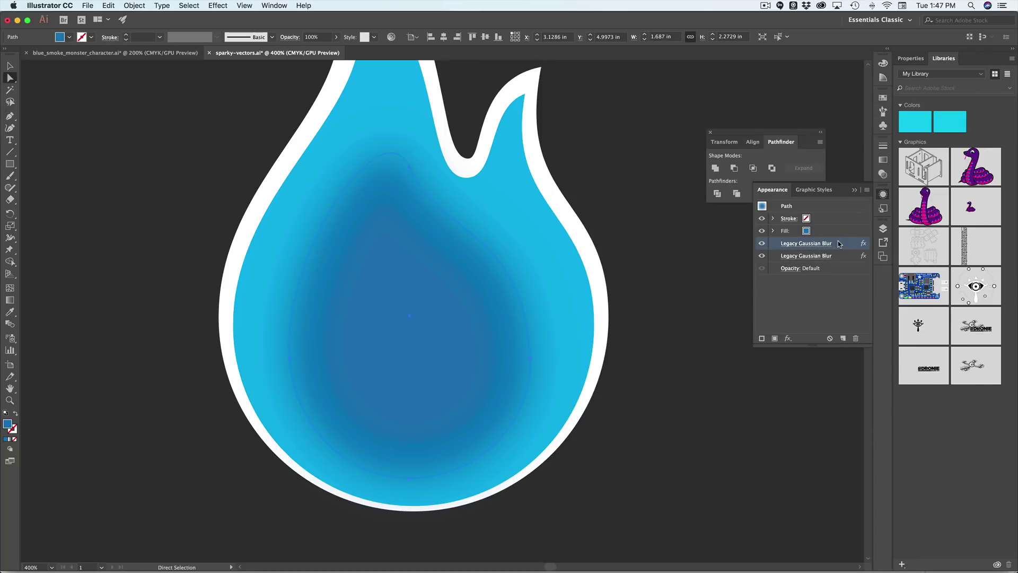
pyautogui.keyDown('shift'); pyautogui.click(839, 255); pyautogui.keyUp('shift')
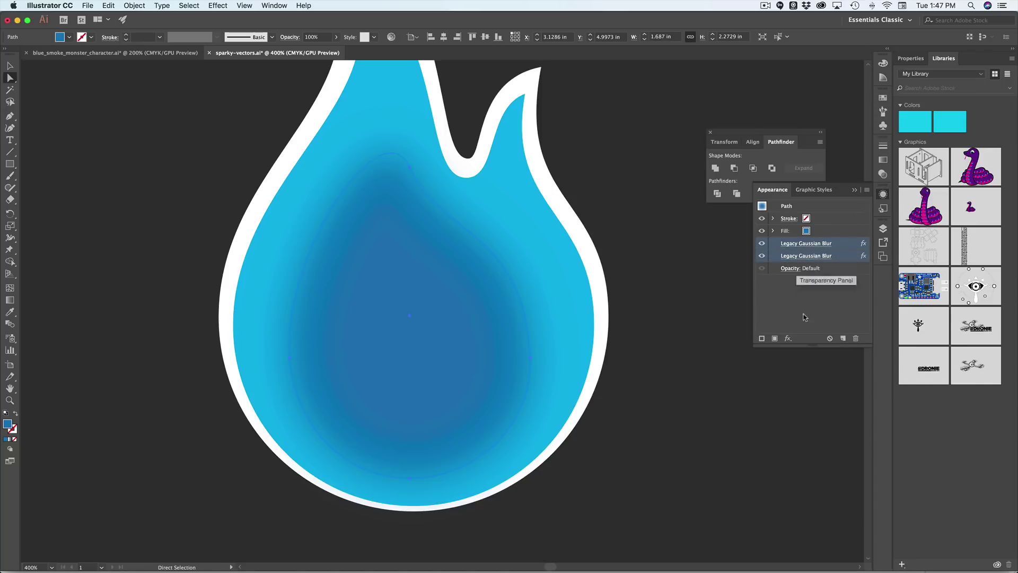
pyautogui.click(858, 339)
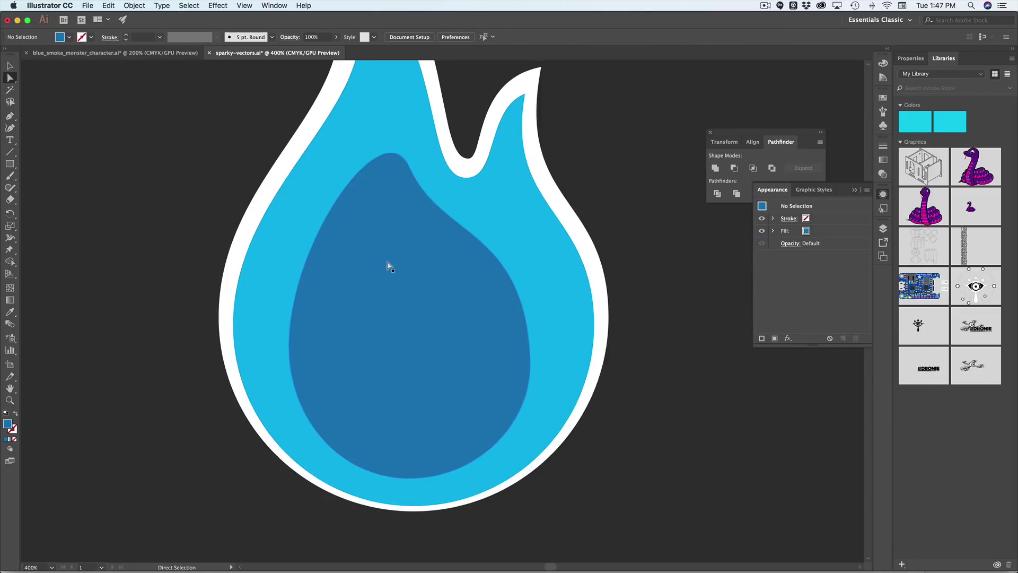
# Select the head's white outline path and compare it with the Sparky sticker on the Adafruit product page in Chrome.
pyautogui.click(883, 228)
pyautogui.click(787, 294)
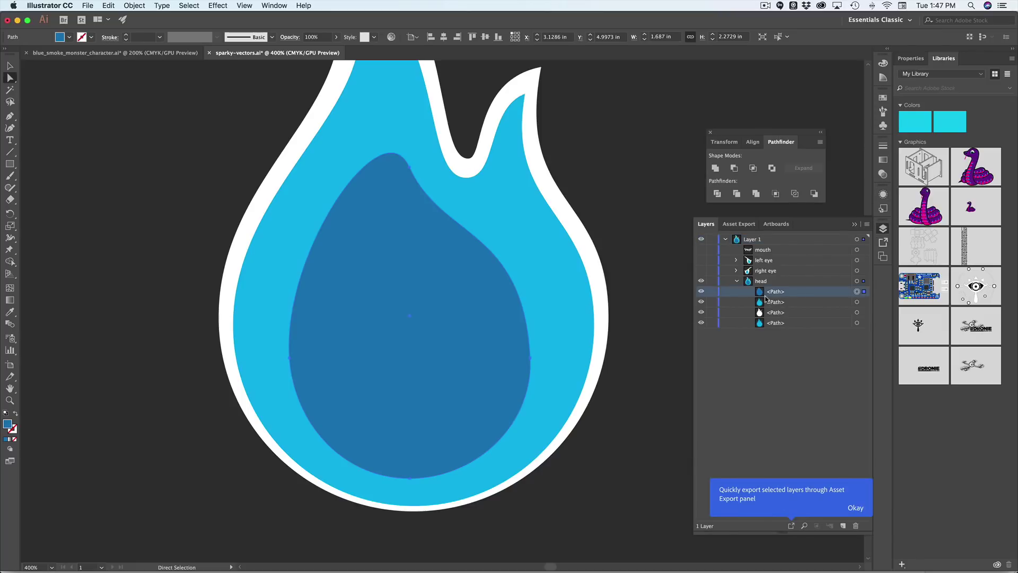
pyautogui.click(843, 313)
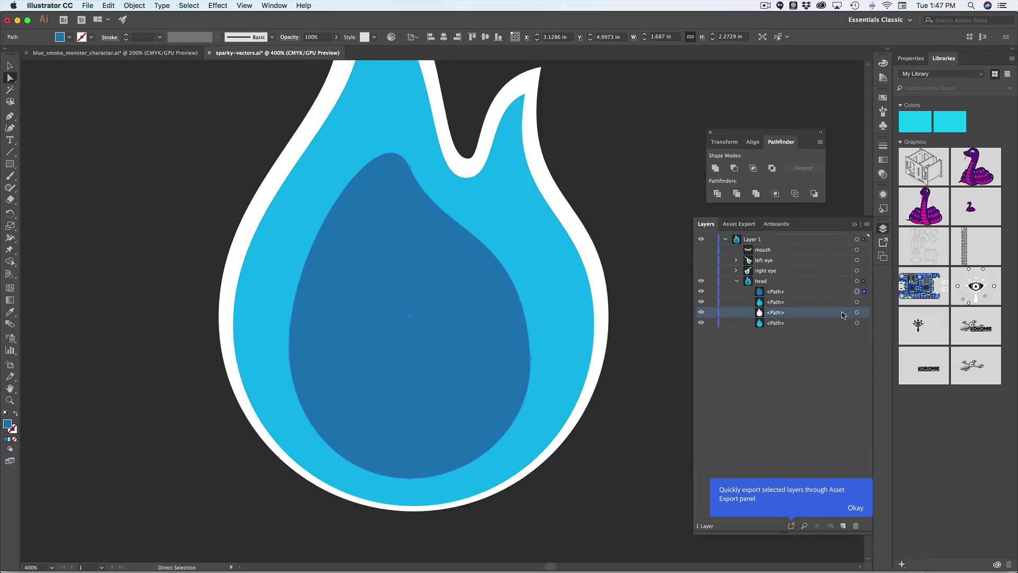
pyautogui.click(858, 313)
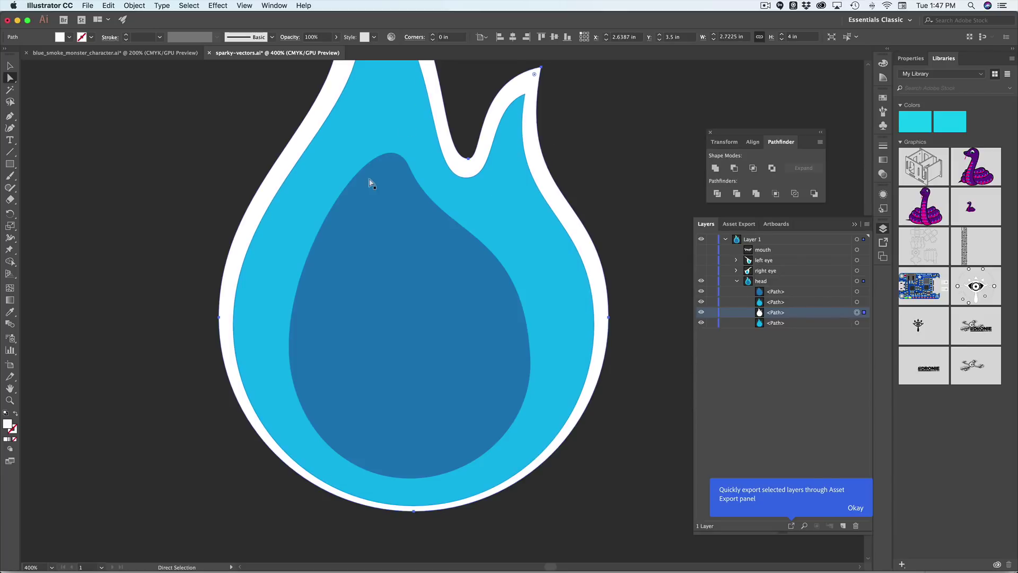
pyautogui.scroll(3, 370, 183)
pyautogui.scroll(-2, 562, 346)
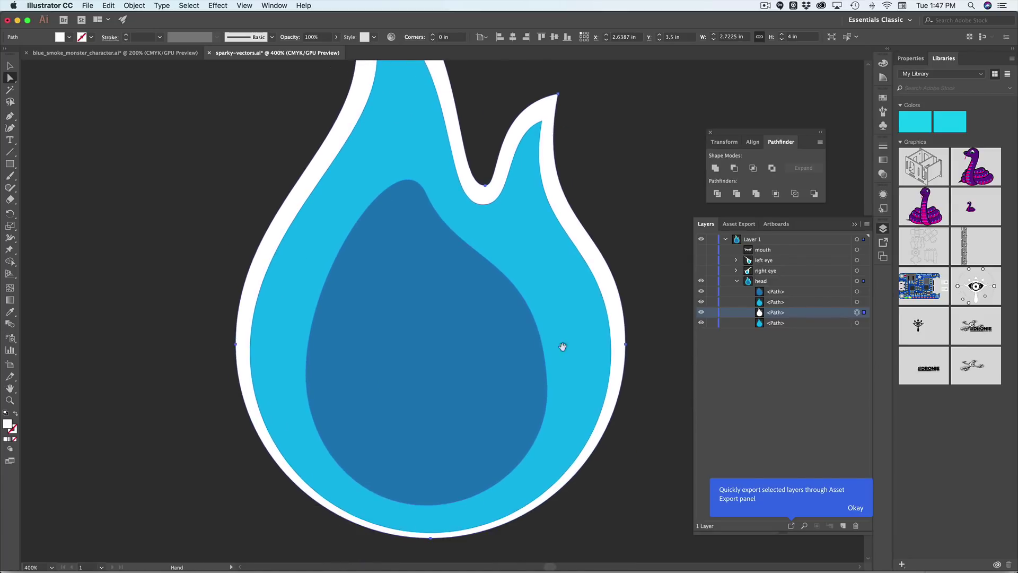
pyautogui.press('super+Tab')
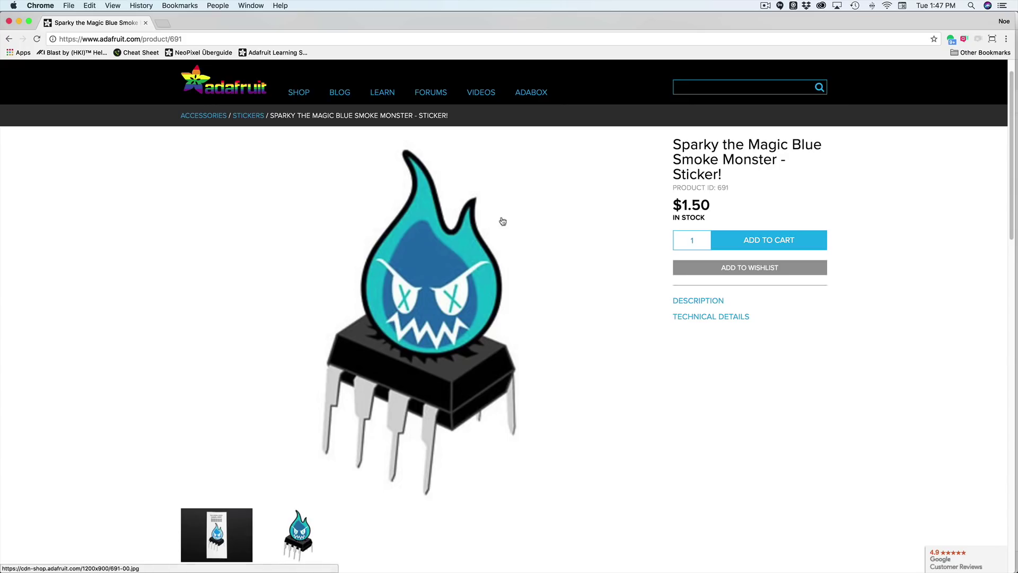
pyautogui.press('super+Tab')
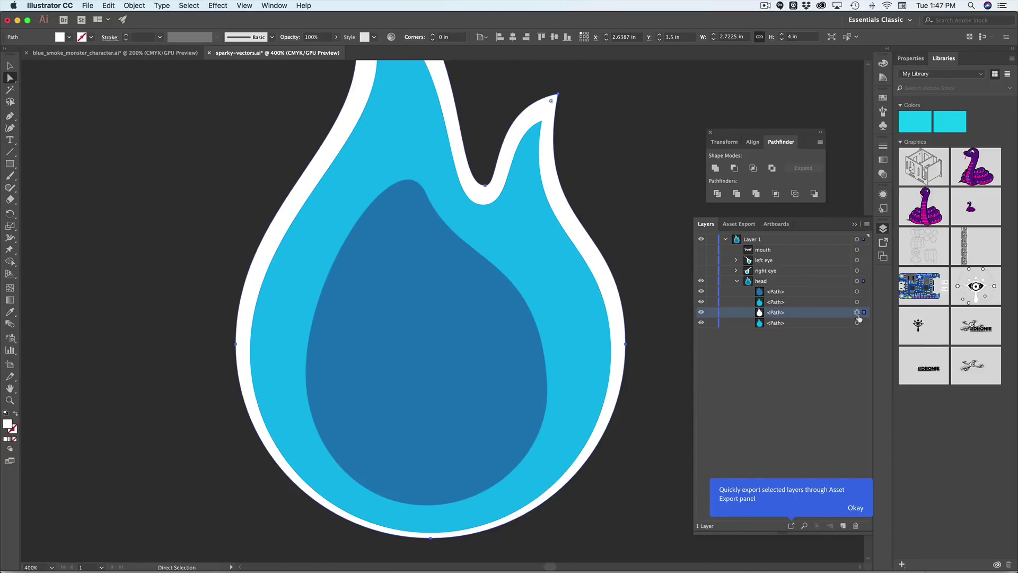
# Set the outline path's fill color to black, 000000.
pyautogui.doubleClick(7, 424)
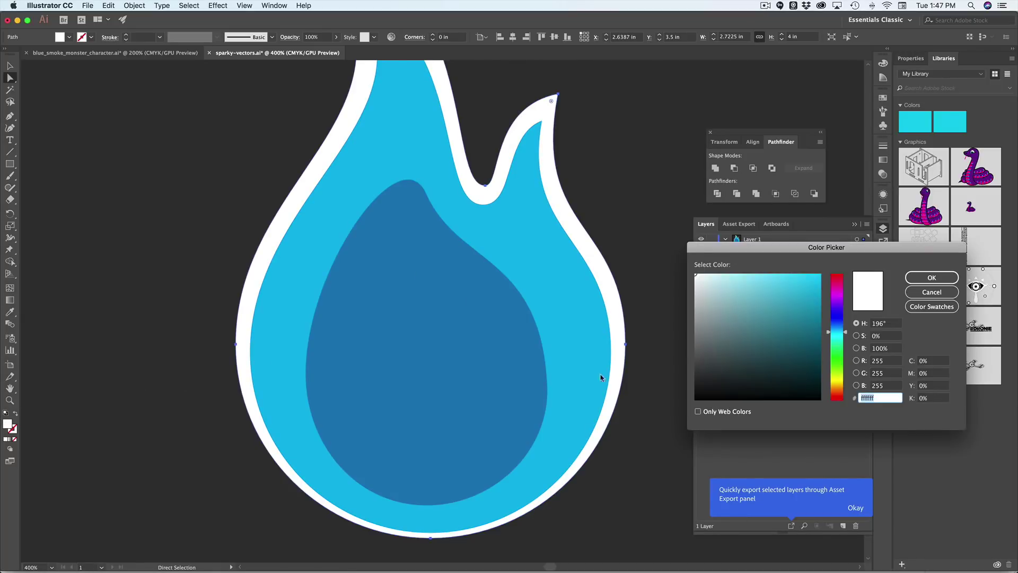
pyautogui.write('000000')
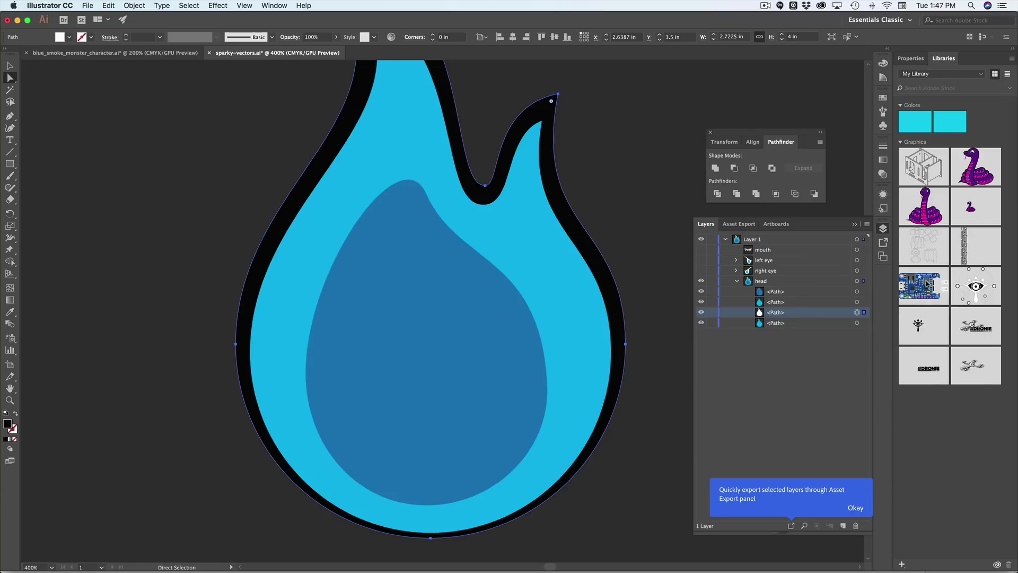
pyautogui.click(932, 277)
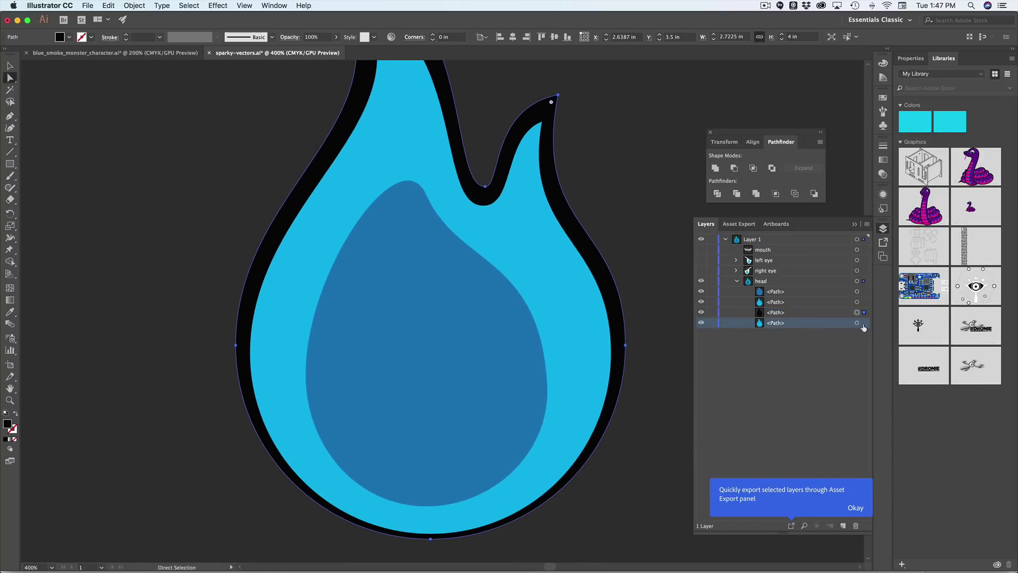
# Compare the lowest light blue head path with the black outline path by toggling visibility, leaving only the lowest path shown.
pyautogui.click(858, 323)
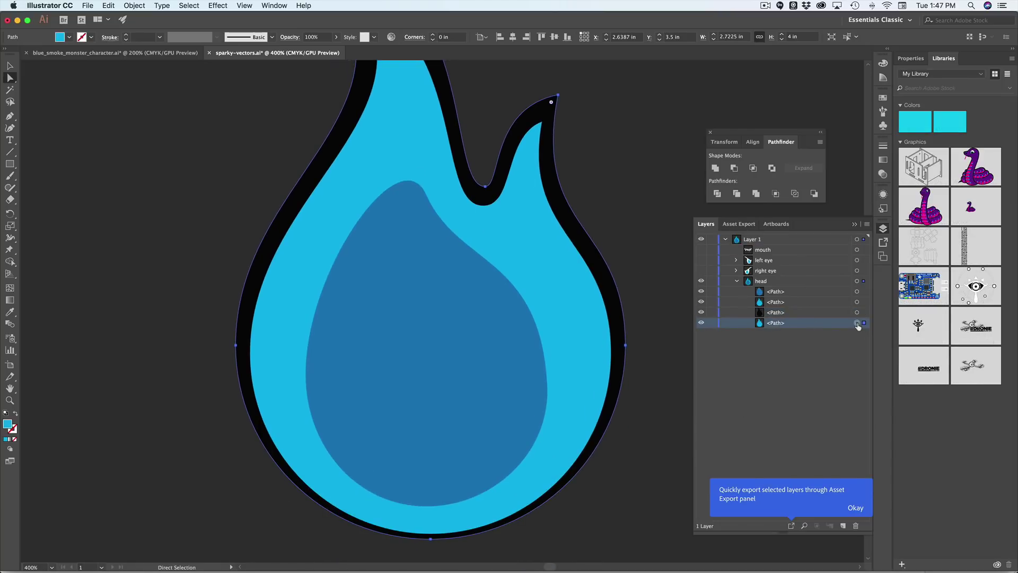
pyautogui.click(701, 323)
pyautogui.click(701, 323)
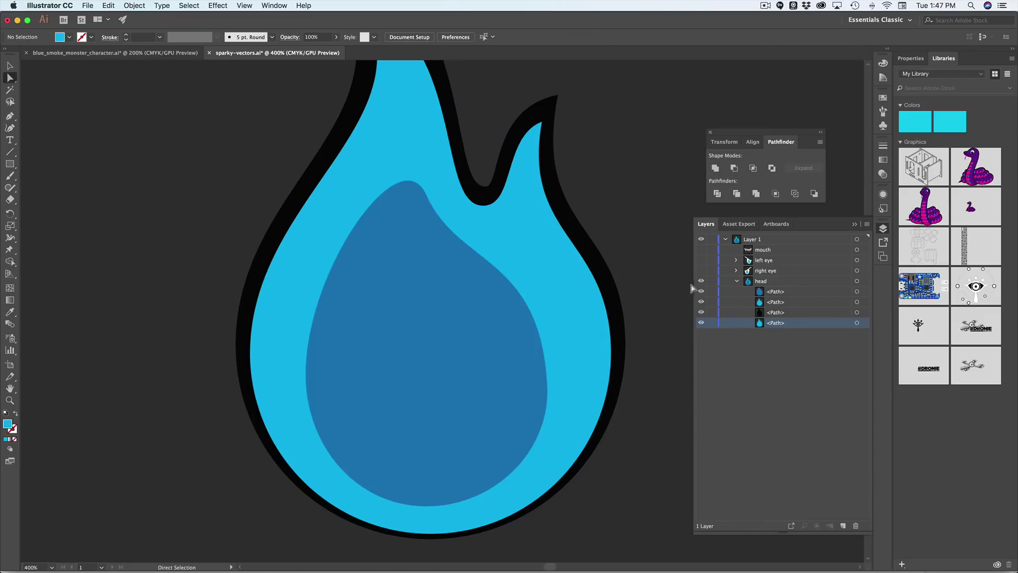
pyautogui.keyDown('alt'); pyautogui.click(701, 312); pyautogui.keyUp('alt')
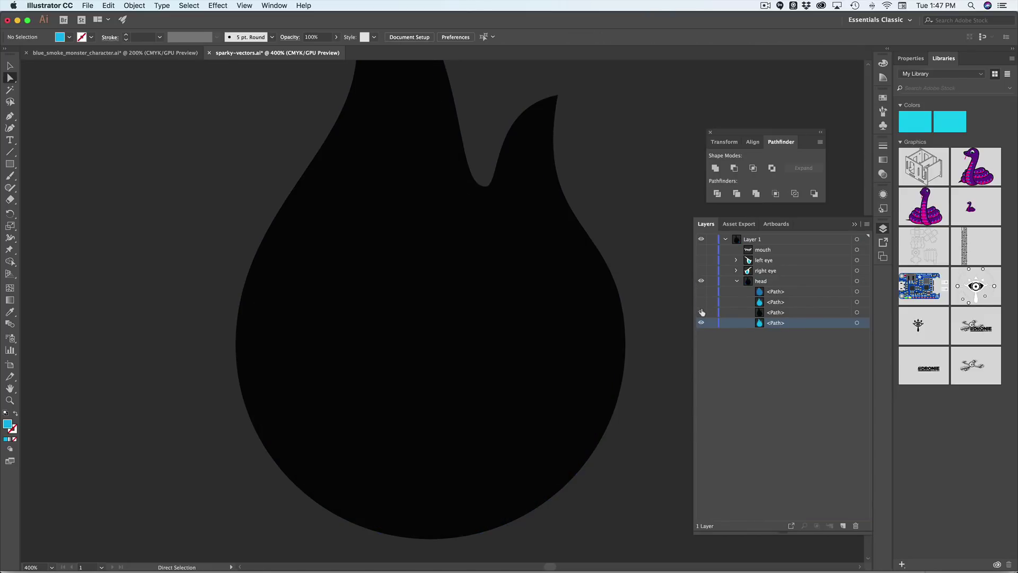
pyautogui.keyDown('alt'); pyautogui.click(702, 323); pyautogui.keyUp('alt')
pyautogui.click(702, 323)
pyautogui.click(701, 323)
pyautogui.click(702, 316)
pyautogui.click(702, 317)
pyautogui.click(702, 317)
pyautogui.click(702, 317)
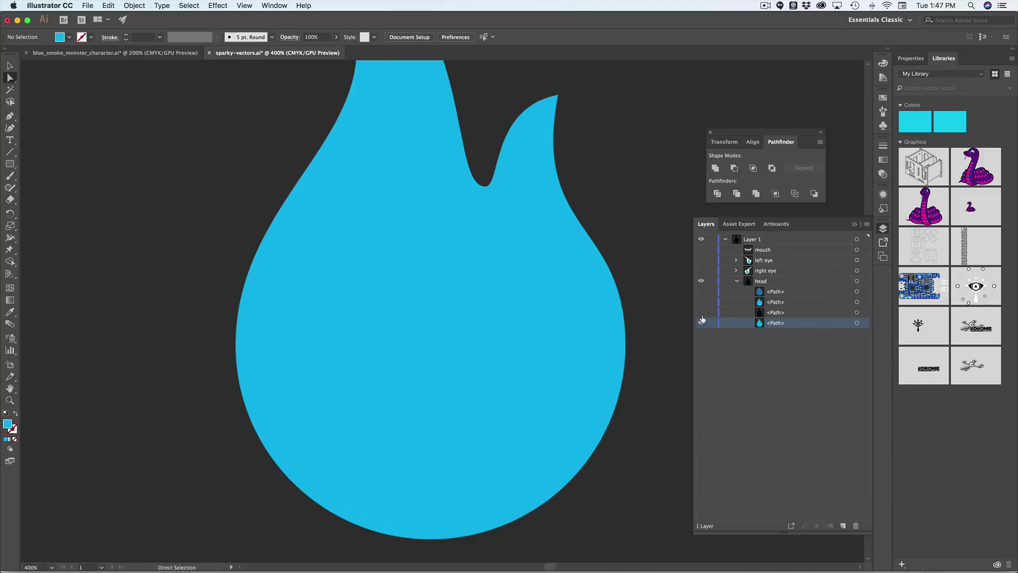
pyautogui.click(702, 318)
pyautogui.keyDown('alt'); pyautogui.click(701, 323); pyautogui.keyUp('alt')
# Fill the lowest head path with dark brown, 665224.
pyautogui.click(857, 323)
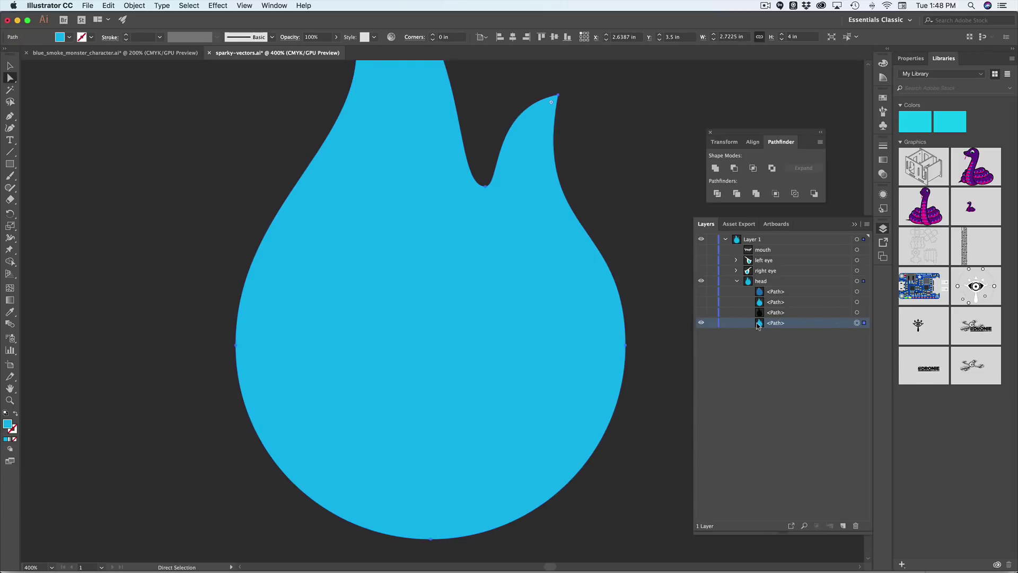
pyautogui.doubleClick(9, 423)
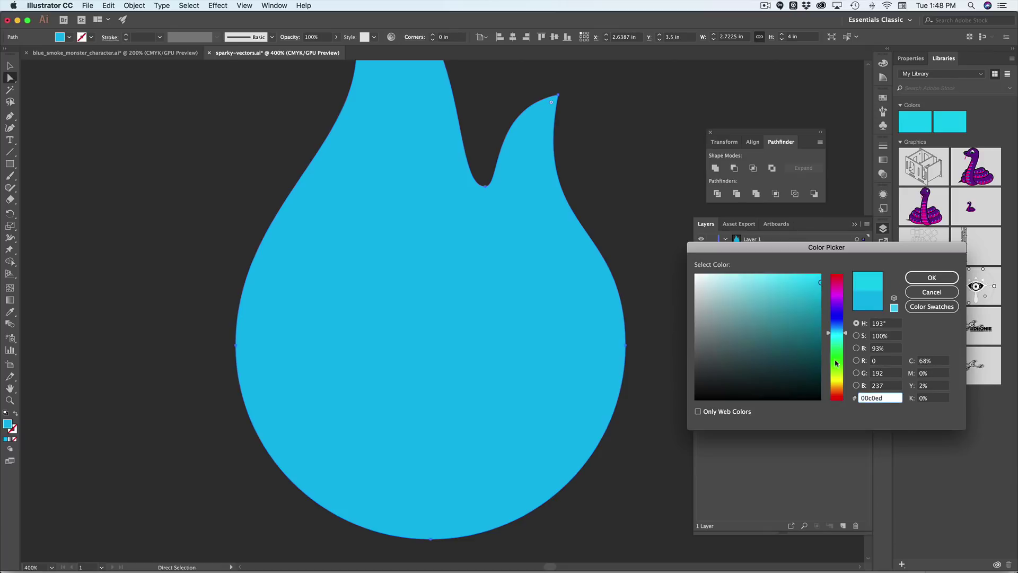
pyautogui.moveTo(837, 363); pyautogui.dragTo(837, 386)
pyautogui.moveTo(786, 347); pyautogui.dragTo(777, 349)
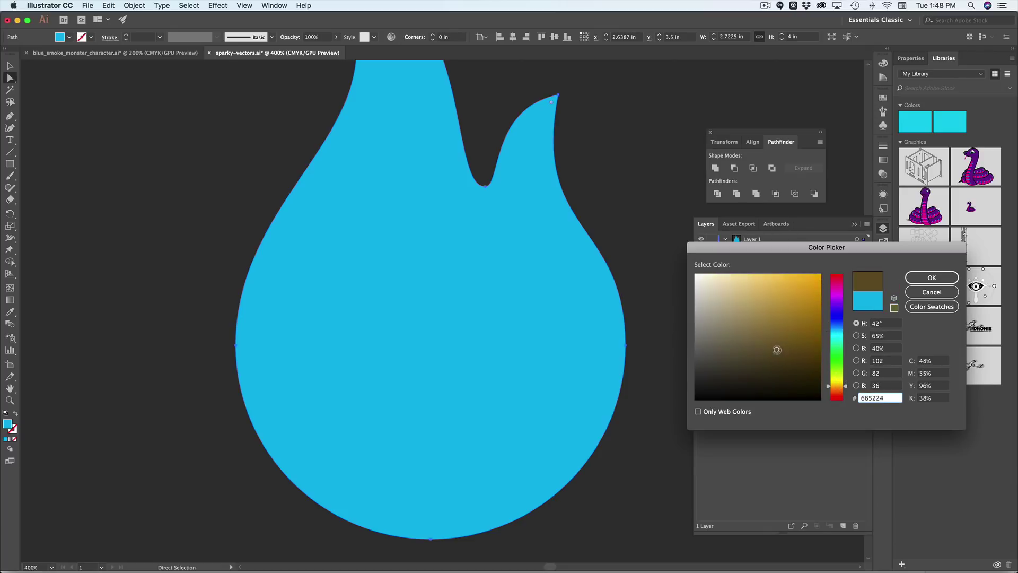
pyautogui.click(927, 276)
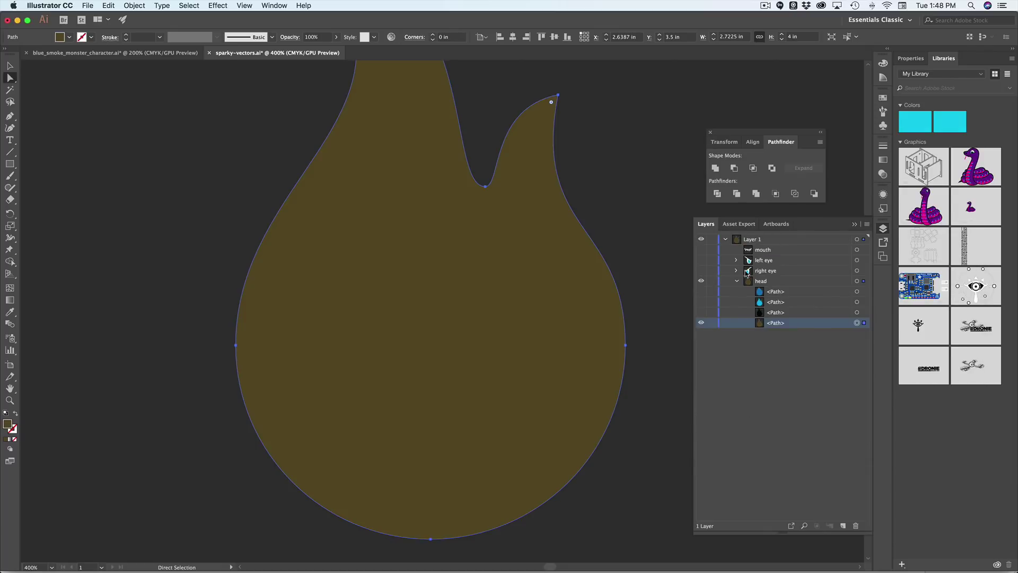
# Show the black outline path and hide the brown path beneath it to compare their shapes.
pyautogui.scroll(3, 574, 133)
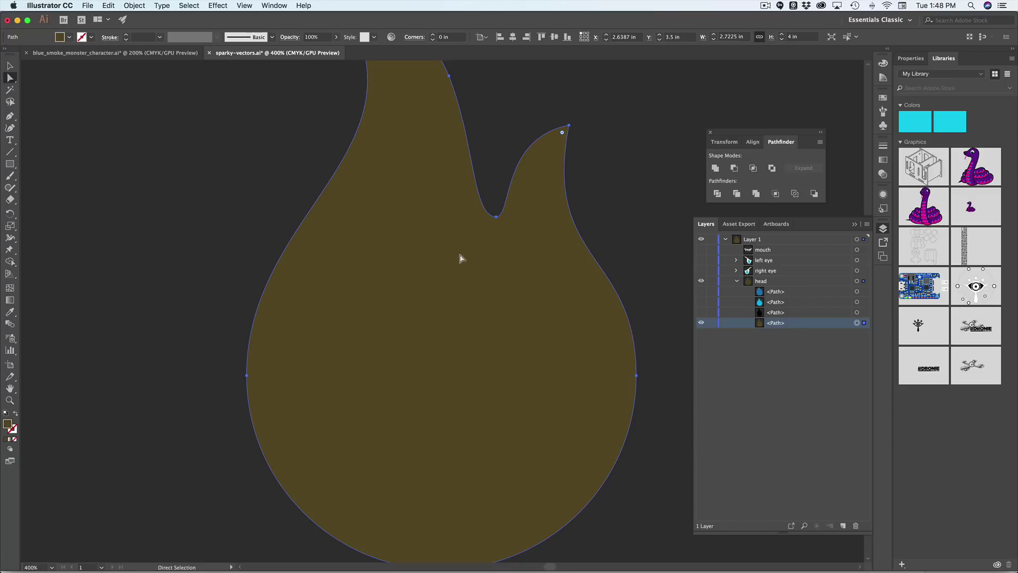
pyautogui.scroll(2, 546, 293)
pyautogui.scroll(-3, 545, 202)
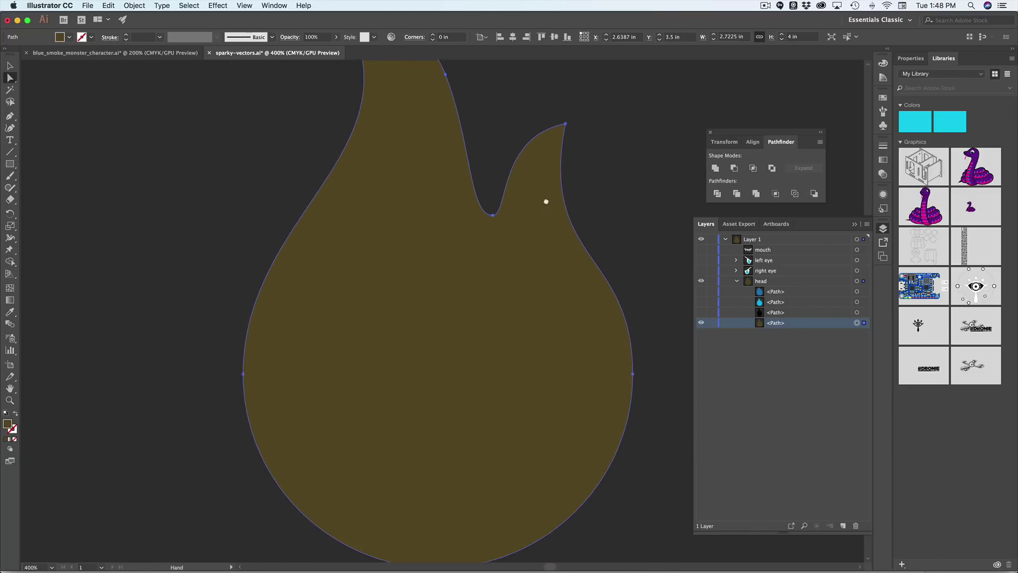
pyautogui.moveTo(533, 257); pyautogui.dragTo(501, 291)
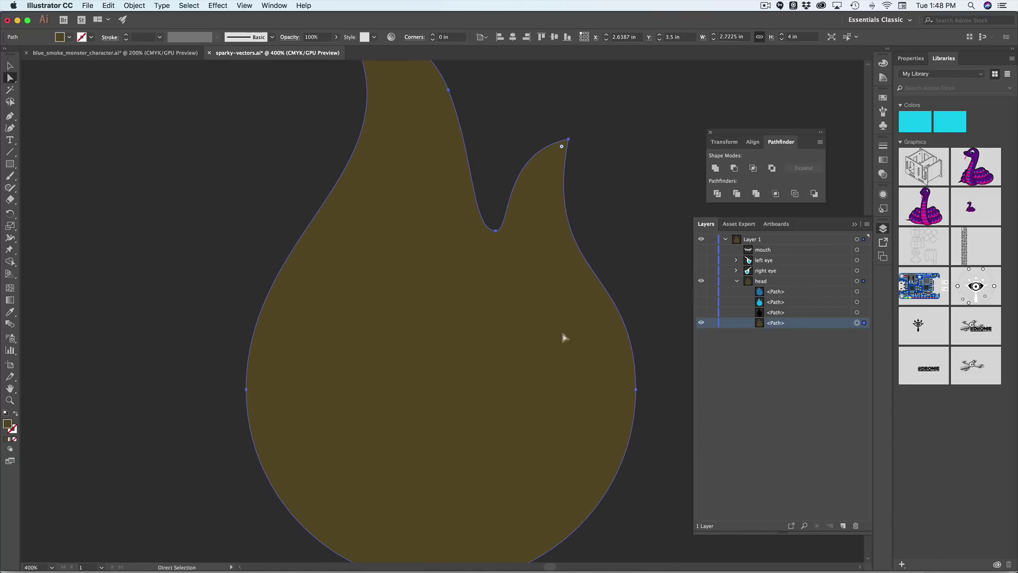
pyautogui.moveTo(532, 355); pyautogui.dragTo(506, 305)
pyautogui.press('space')
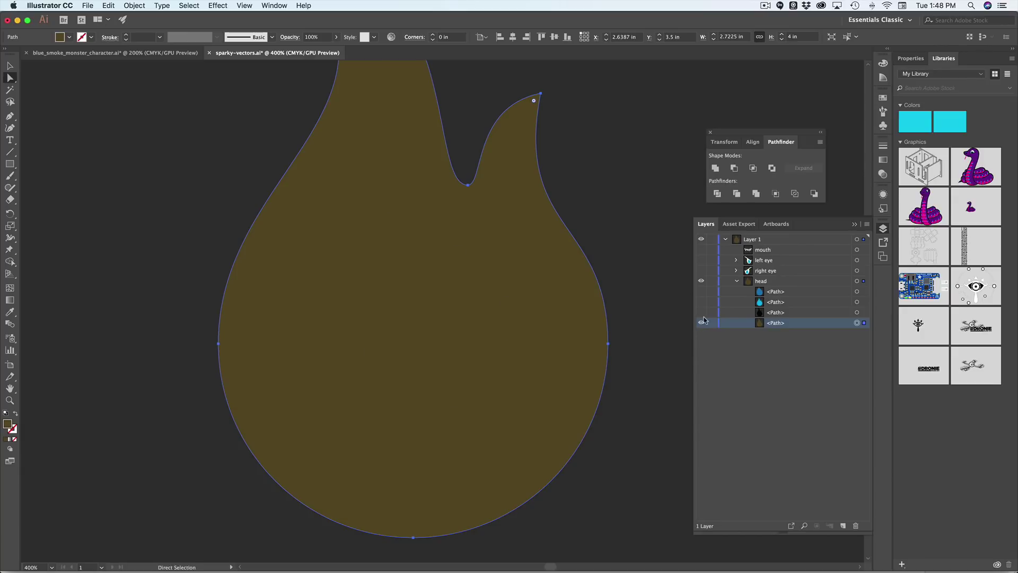
pyautogui.click(701, 316)
pyautogui.click(701, 323)
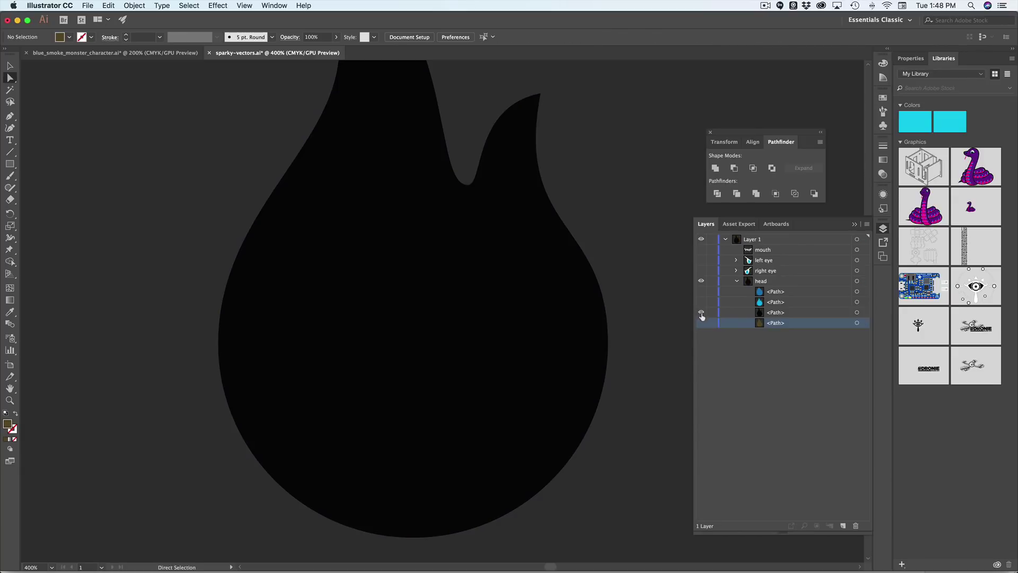
# Show all the paths in the head group again, together with the left eye and right eye groups.
pyautogui.click(701, 322)
pyautogui.press('space')
pyautogui.click(783, 314)
pyautogui.click(701, 302)
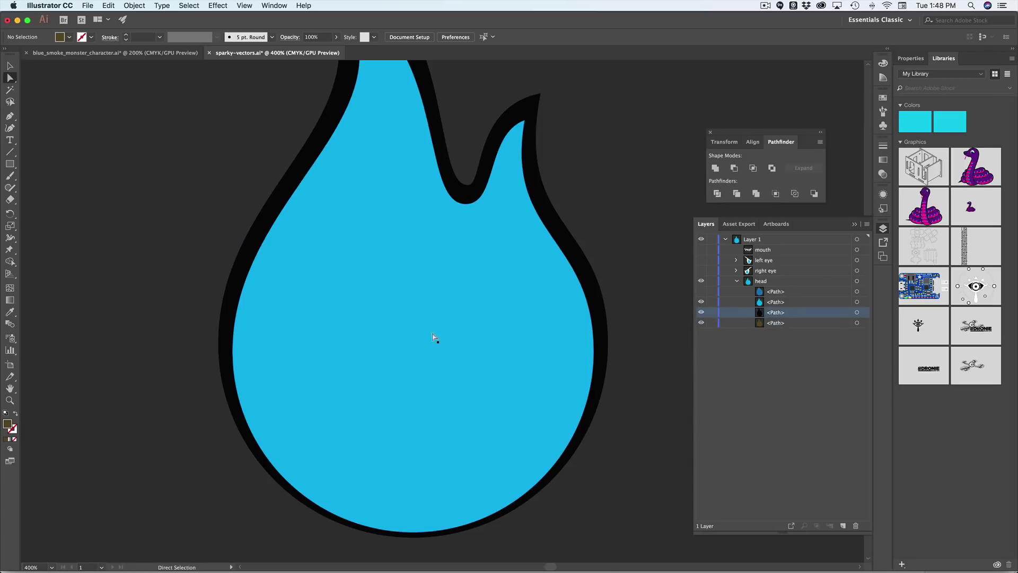
pyautogui.click(700, 292)
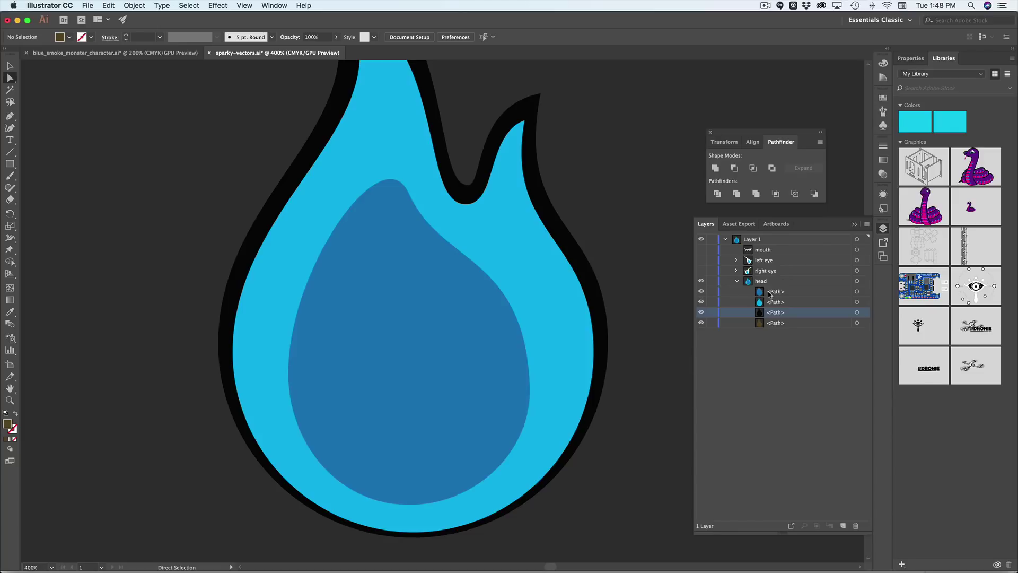
pyautogui.click(860, 290)
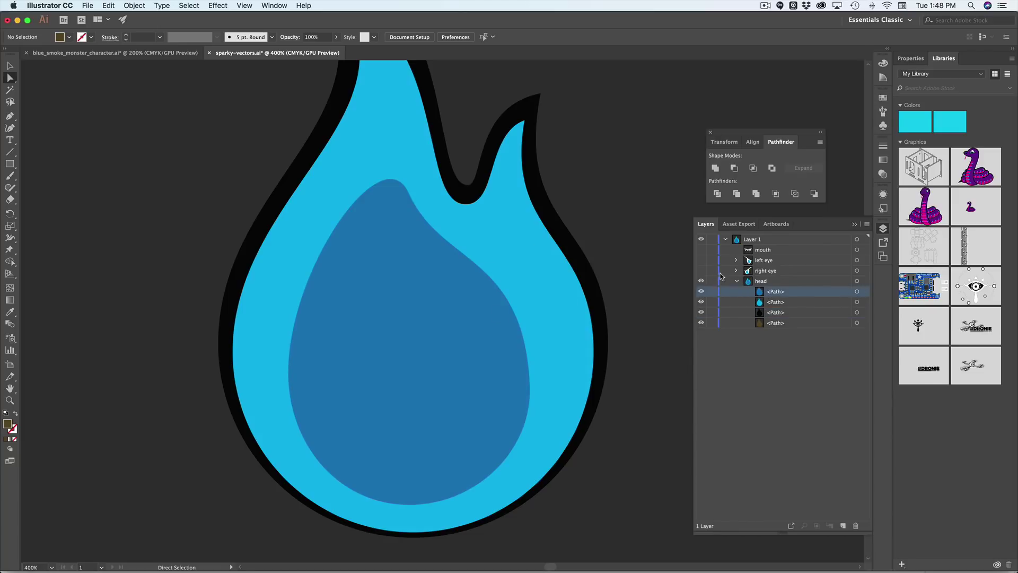
pyautogui.click(701, 270)
pyautogui.click(701, 261)
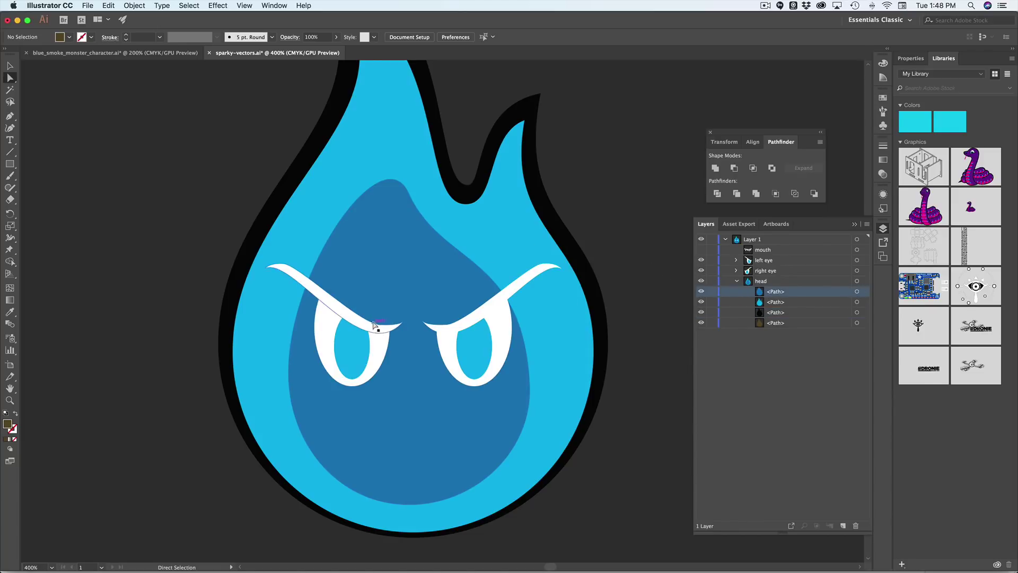
# Try moving the left eye group sideways across the face, and undo the move.
pyautogui.click(857, 261)
pyautogui.moveTo(329, 325); pyautogui.dragTo(351, 321)
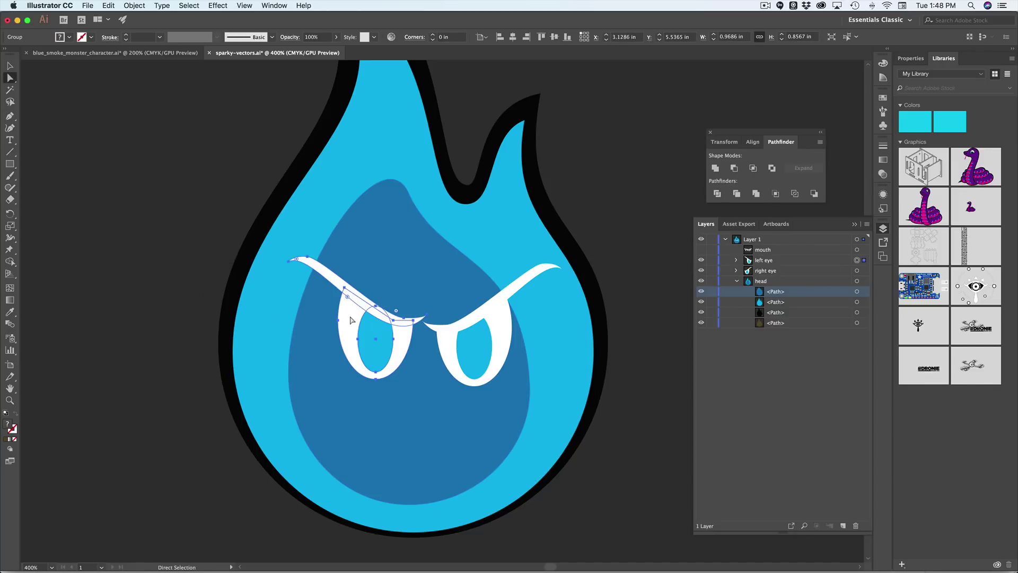
pyautogui.press('super+z')
pyautogui.press('super+z')
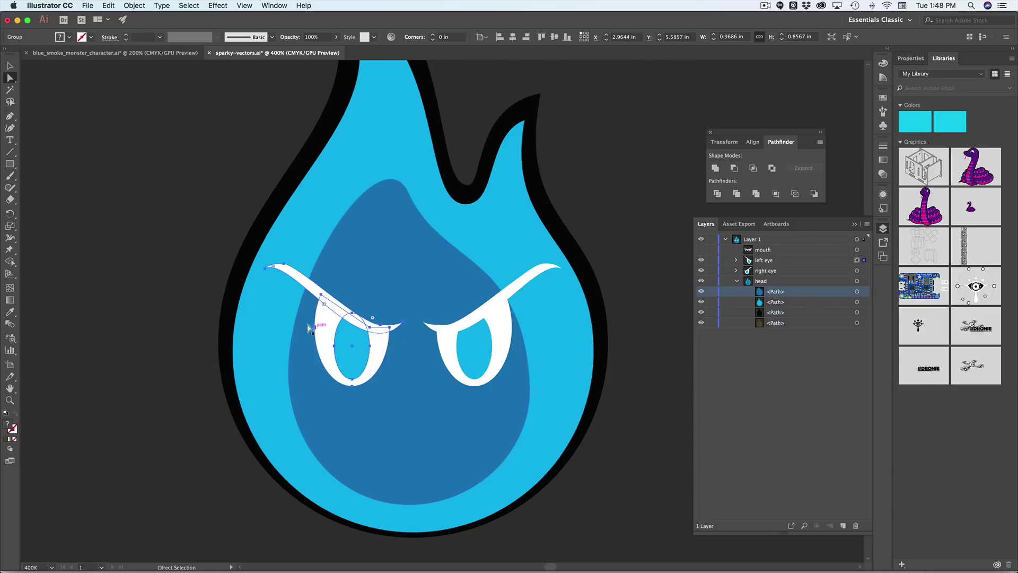
pyautogui.click(185, 326)
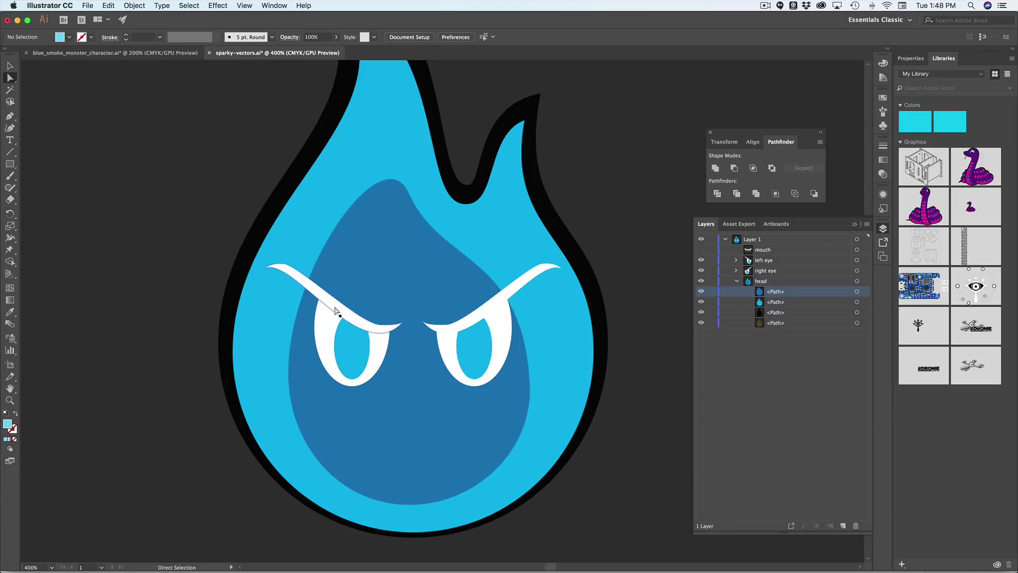
# Isolate the left eye at 800% zoom by collapsing the head group and hiding the head and right eye.
pyautogui.press('z')
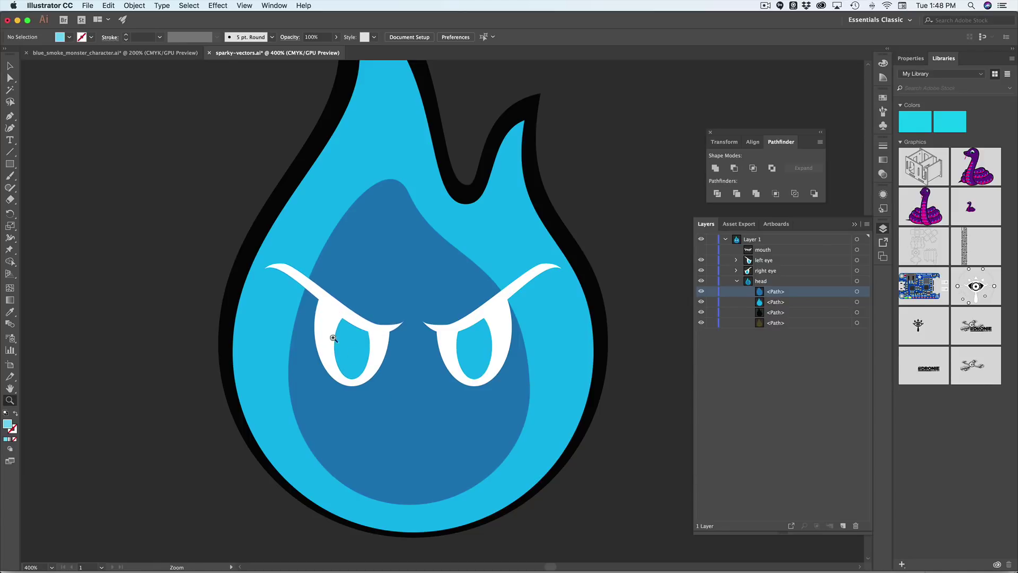
pyautogui.click(342, 305)
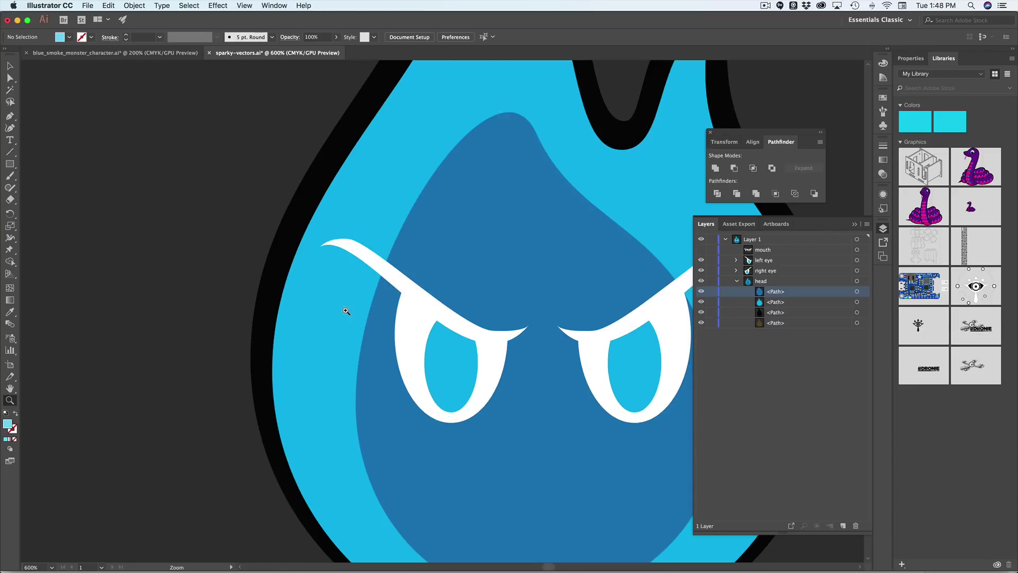
pyautogui.hscroll(5, 523, 302)
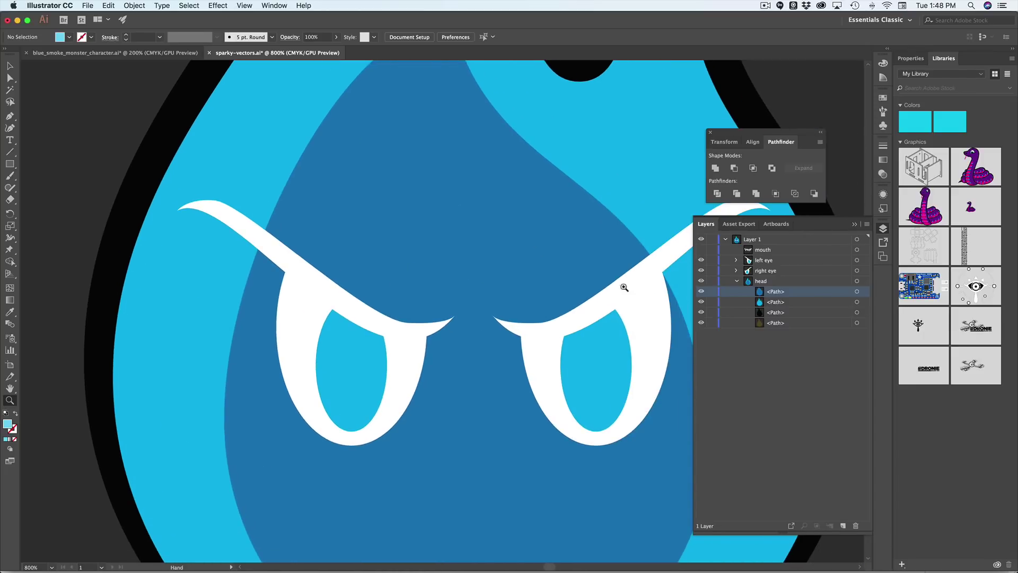
pyautogui.click(738, 281)
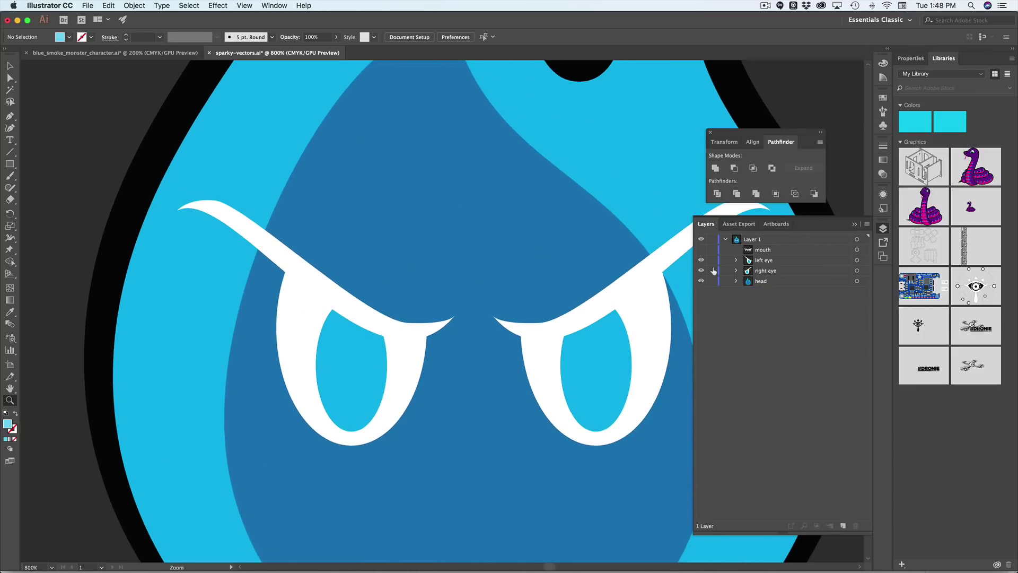
pyautogui.moveTo(701, 277); pyautogui.dragTo(708, 288)
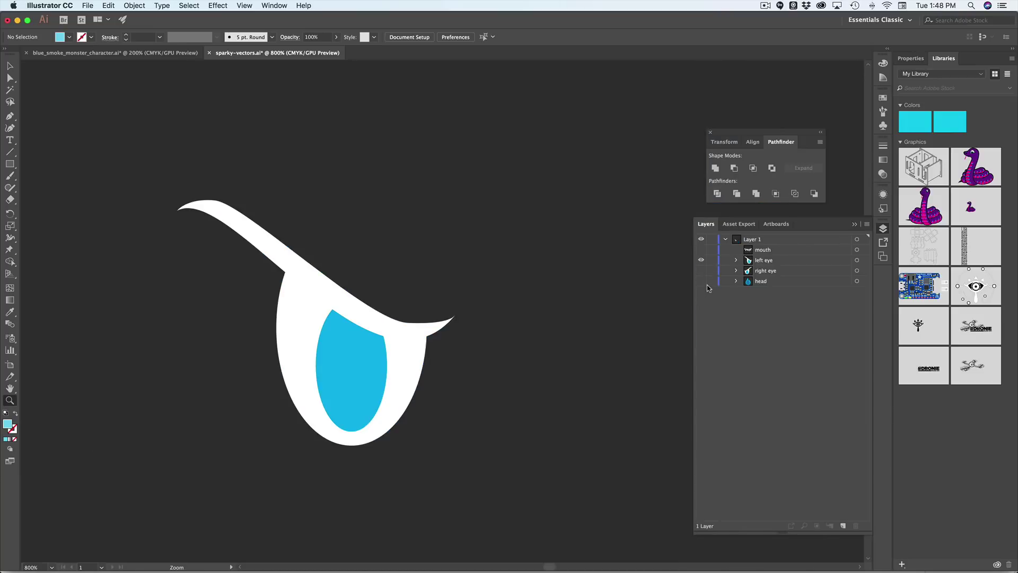
# Examine how the left eye's eyebrow, blue iris and white eyeball paths overlap by selecting them individually and toggling the eyebrow's visibility.
pyautogui.click(736, 260)
pyautogui.click(856, 271)
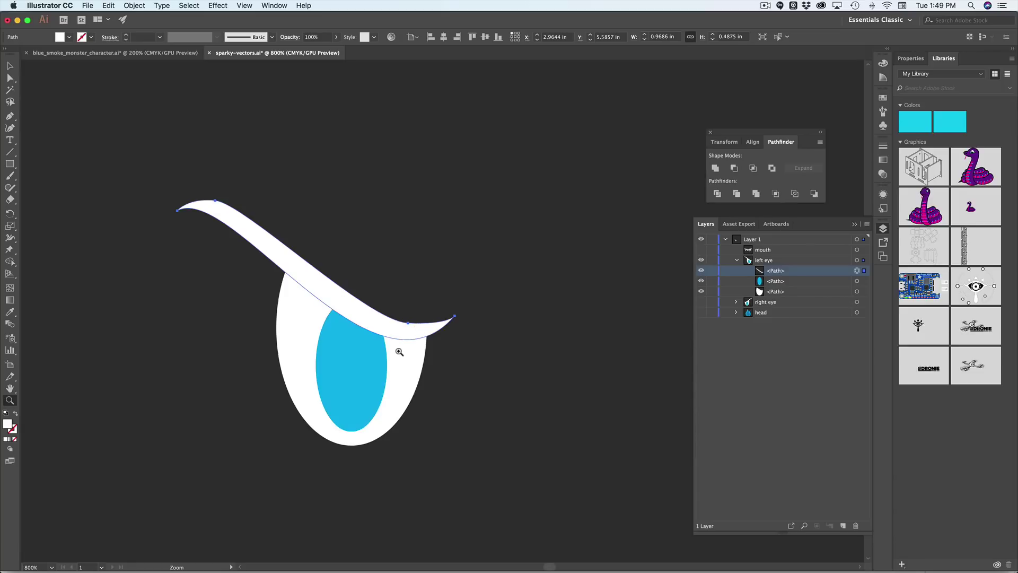
pyautogui.click(857, 292)
pyautogui.click(856, 271)
pyautogui.click(704, 272)
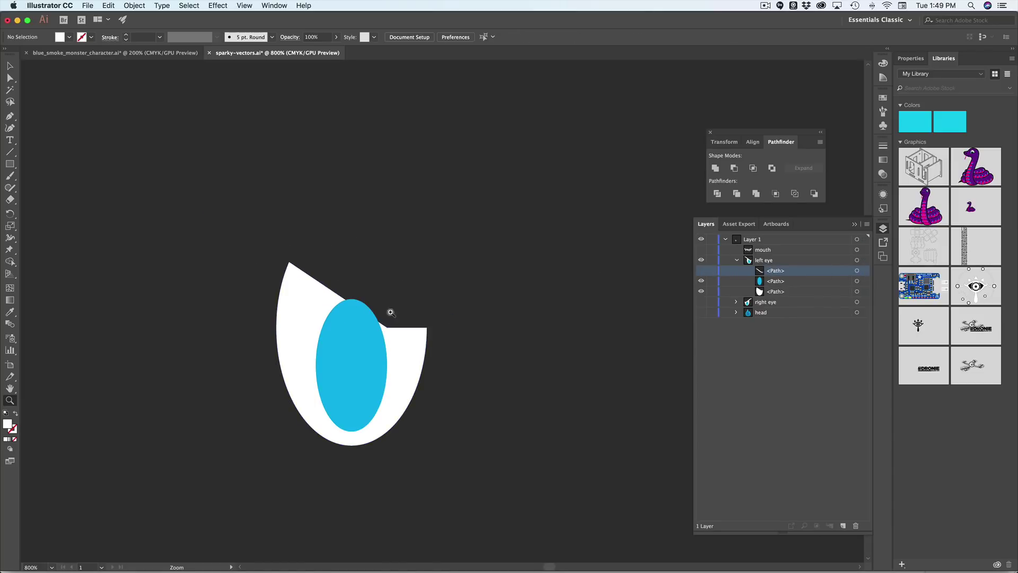
pyautogui.click(702, 271)
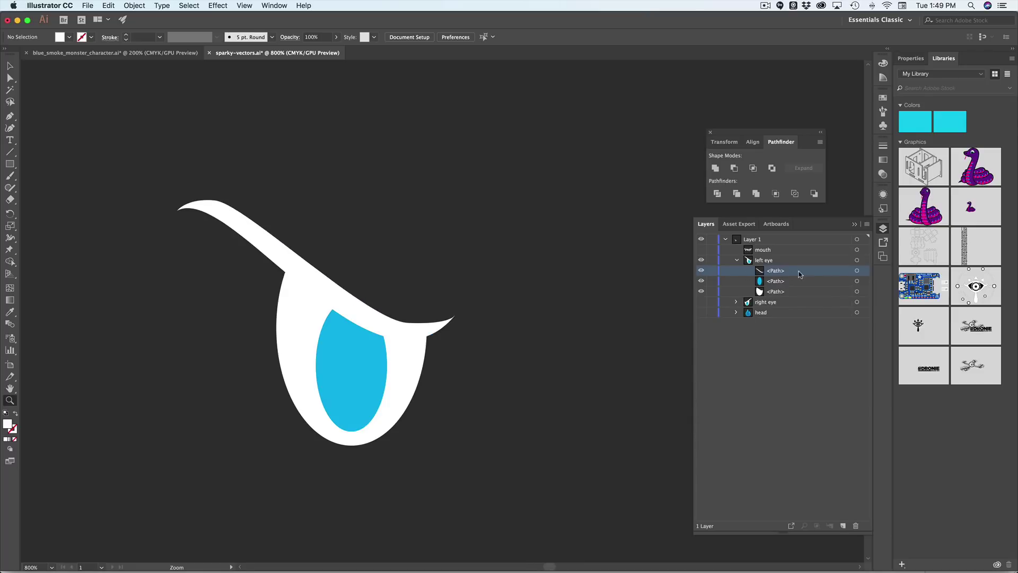
pyautogui.click(857, 271)
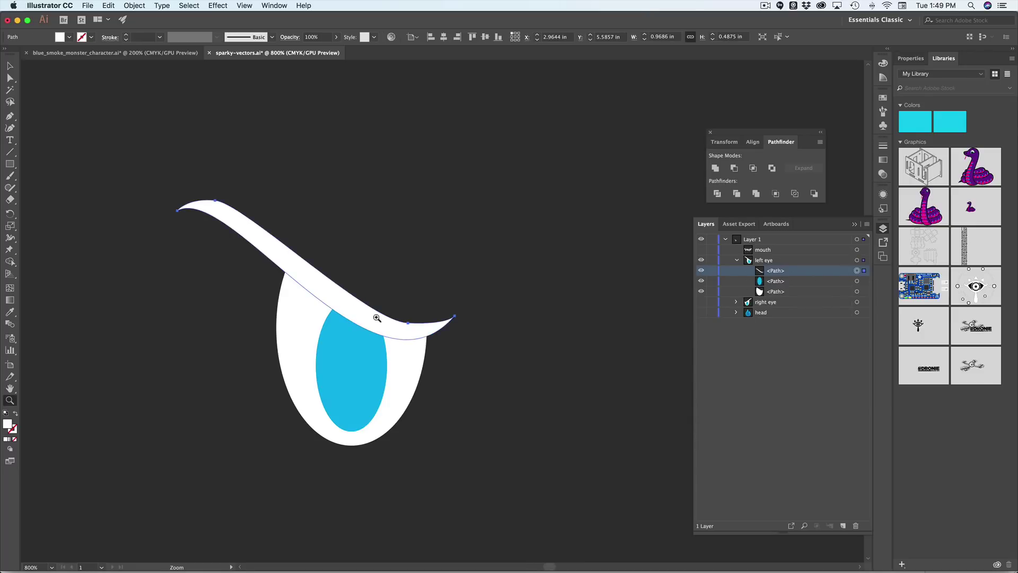
pyautogui.press('a')
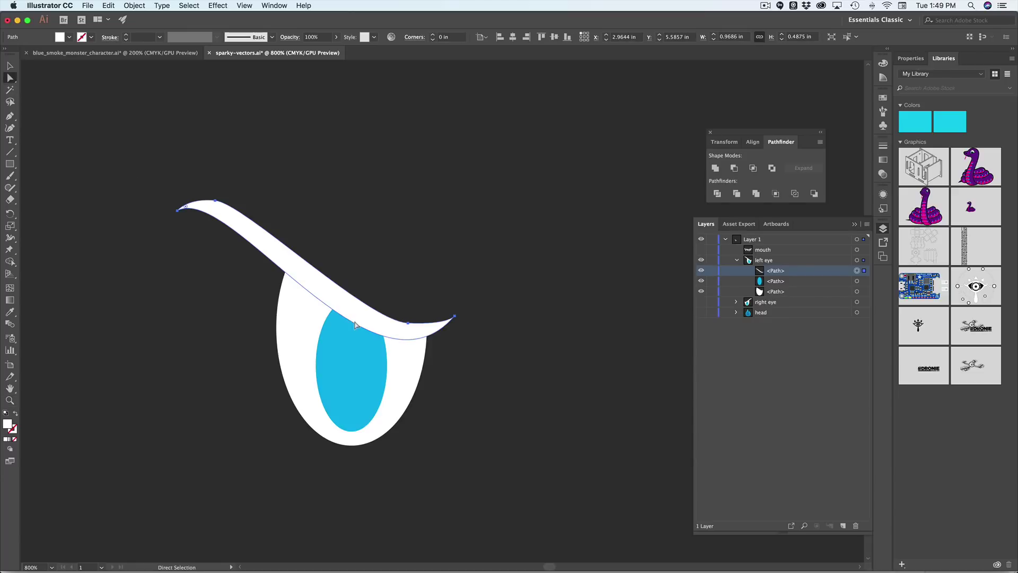
pyautogui.click(345, 352)
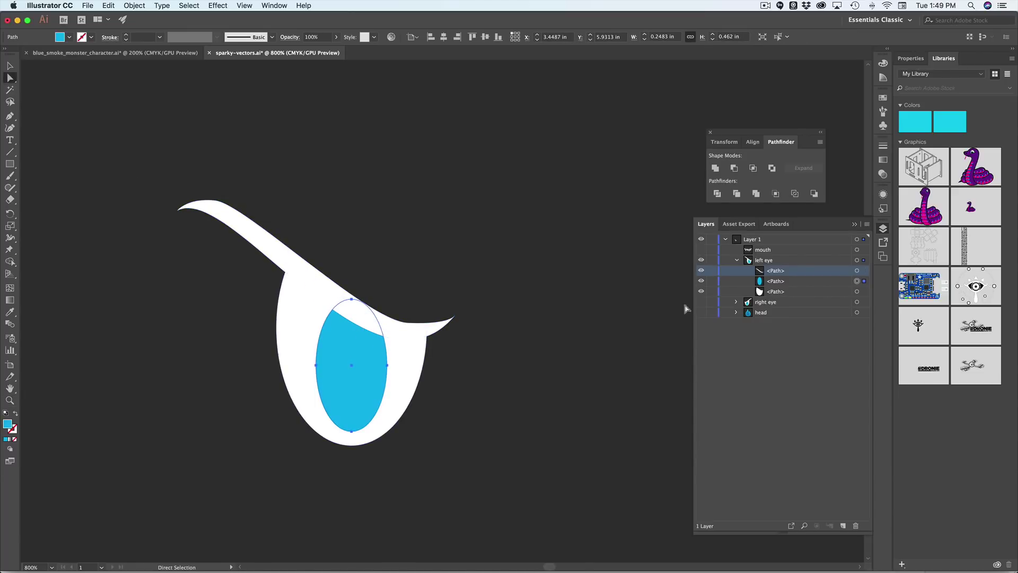
pyautogui.click(326, 289)
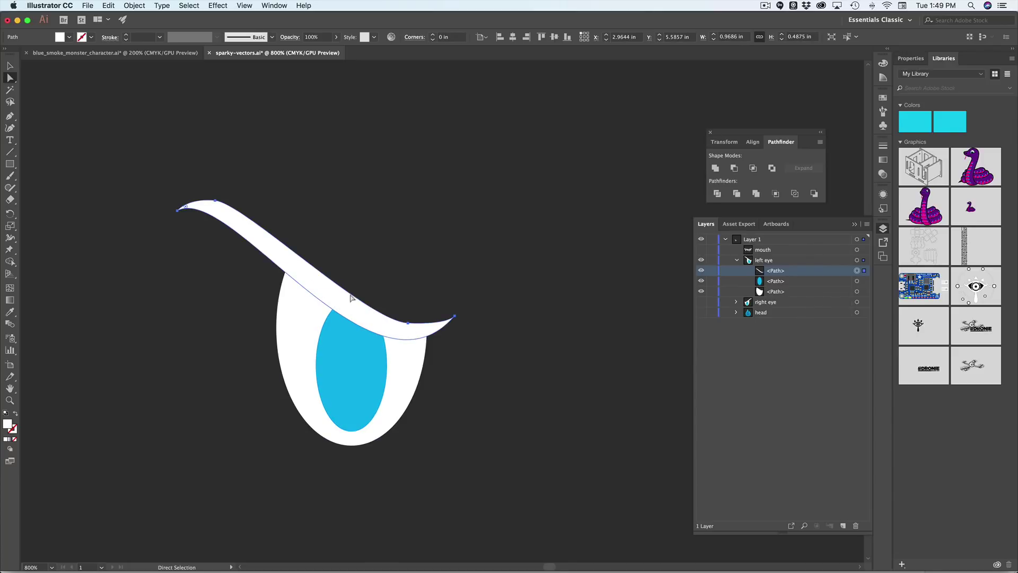
pyautogui.click(353, 355)
pyautogui.click(316, 277)
# Duplicate the left eye's eyebrow path within its group and hide the upper copy.
pyautogui.press('super')
pyautogui.moveTo(818, 274); pyautogui.dragTo(773, 272)
pyautogui.click(774, 273)
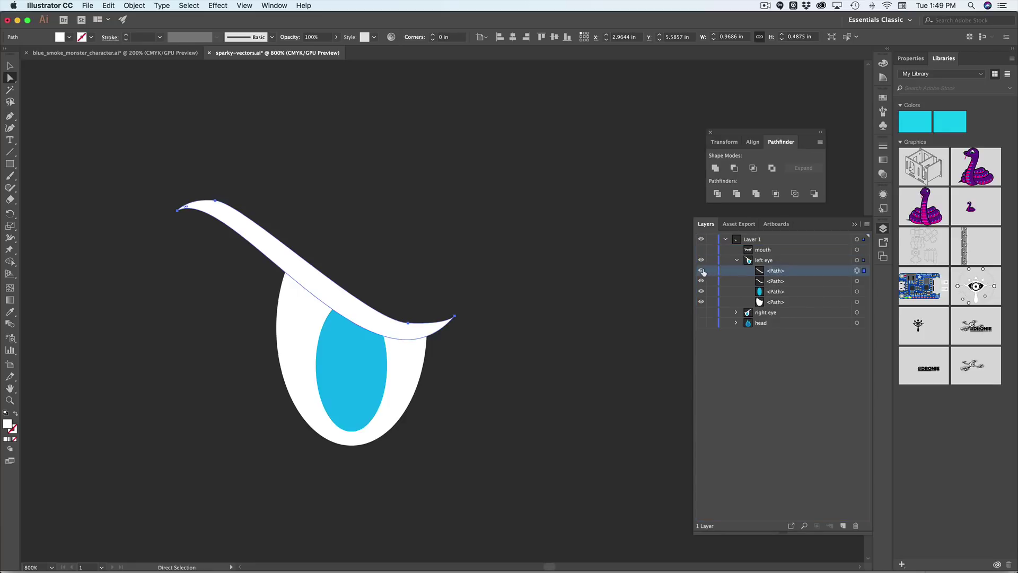
pyautogui.click(702, 271)
# Subtract the visible eyebrow copy from the blue iris with Minus Front, and show the remaining eyebrow path.
pyautogui.click(796, 284)
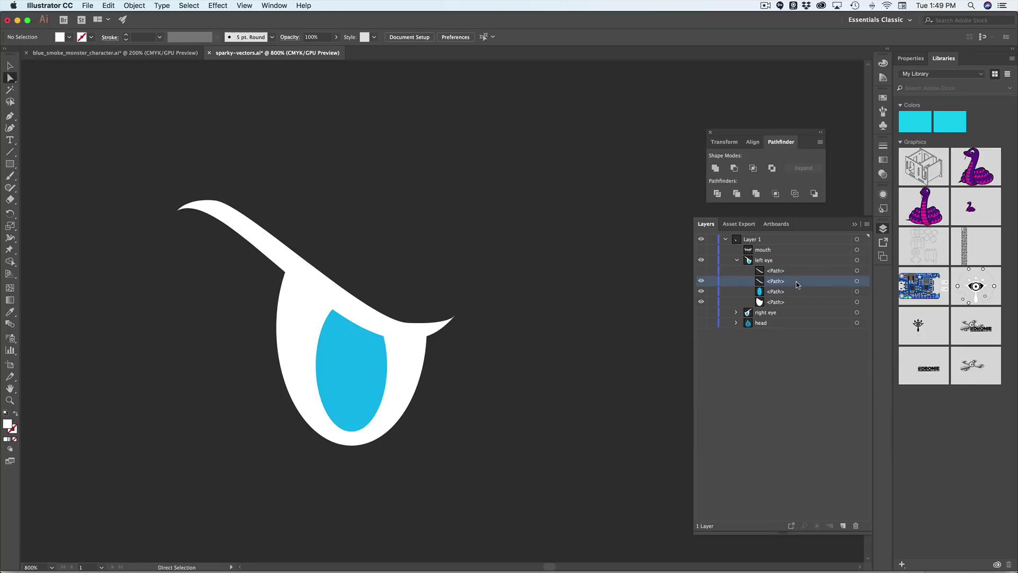
pyautogui.click(858, 282)
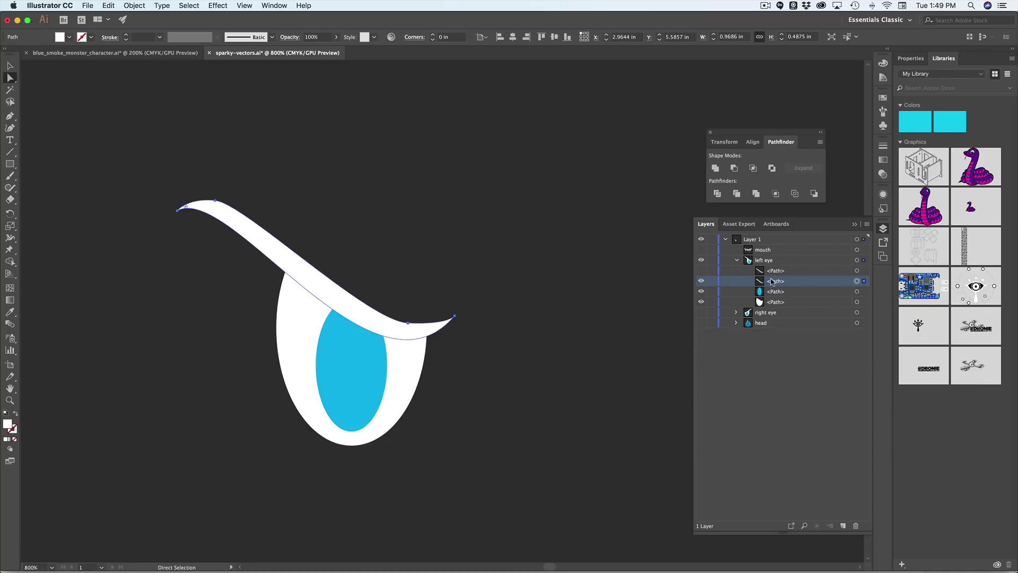
pyautogui.keyDown('shift'); pyautogui.click(857, 291); pyautogui.keyUp('shift')
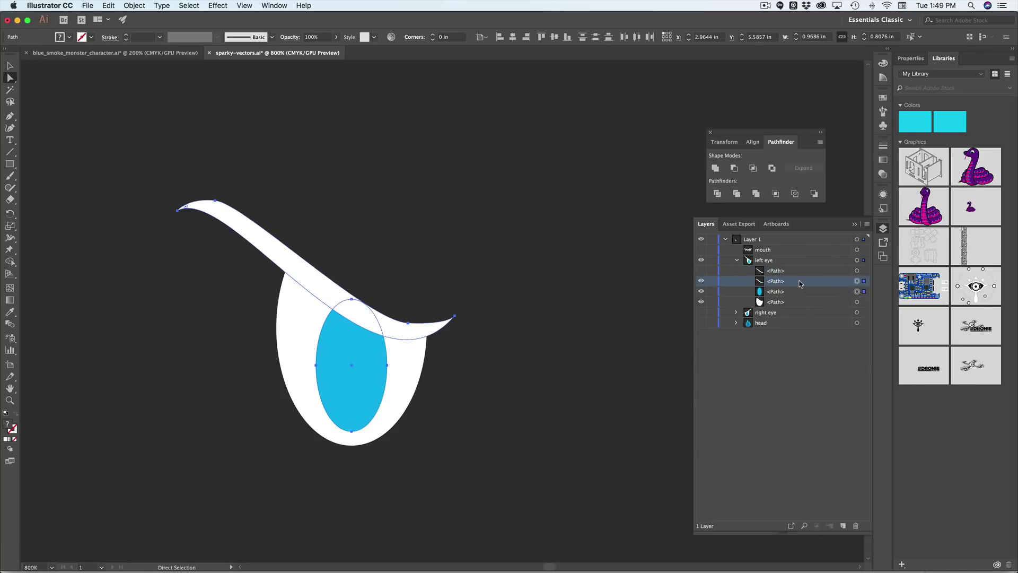
pyautogui.click(783, 293)
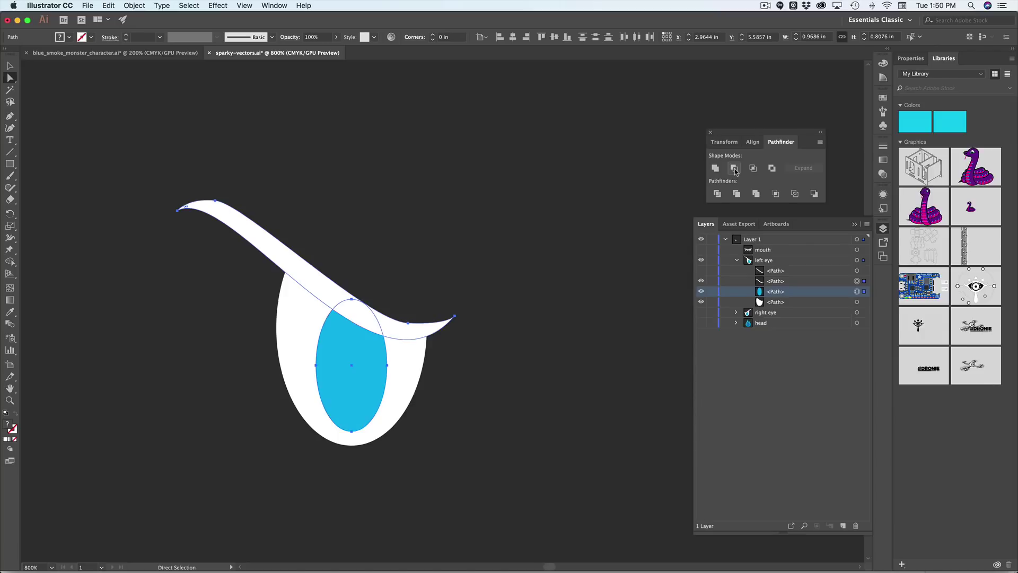
pyautogui.click(735, 169)
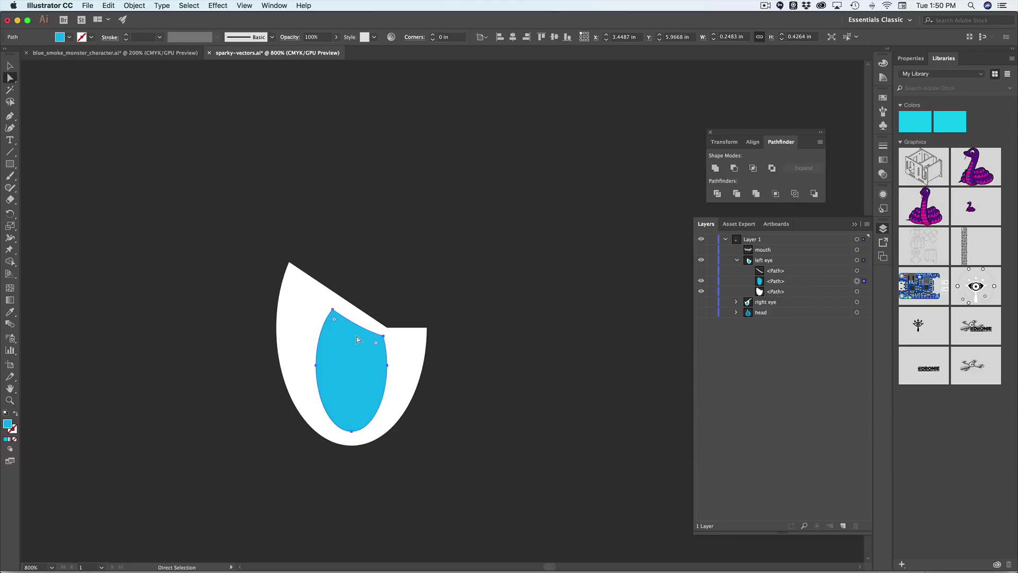
pyautogui.click(337, 307)
pyautogui.click(701, 271)
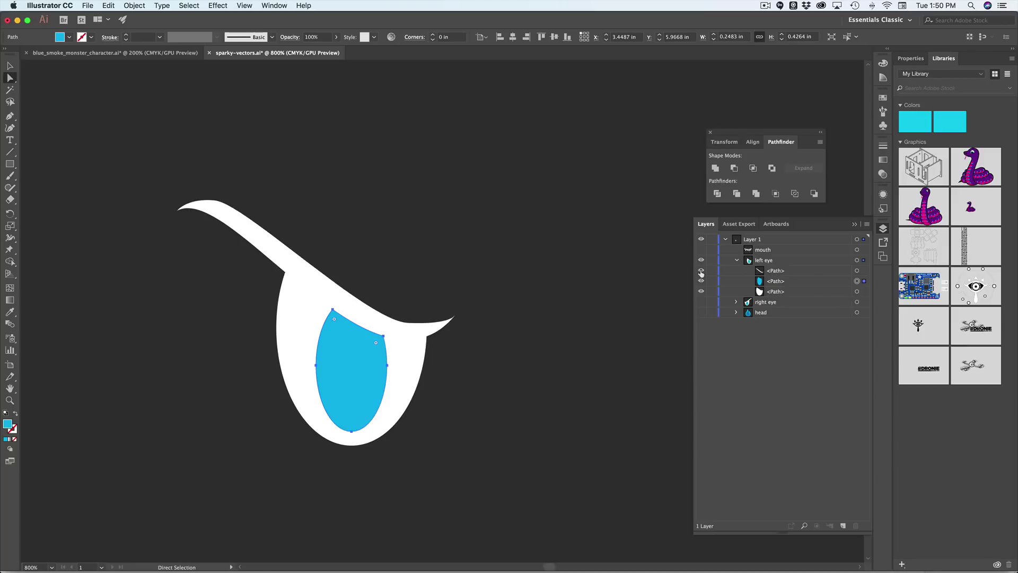
# Compare the eyebrow with the white eyeball path by selecting each and toggling the eyeball's visibility.
pyautogui.click(794, 273)
pyautogui.click(855, 271)
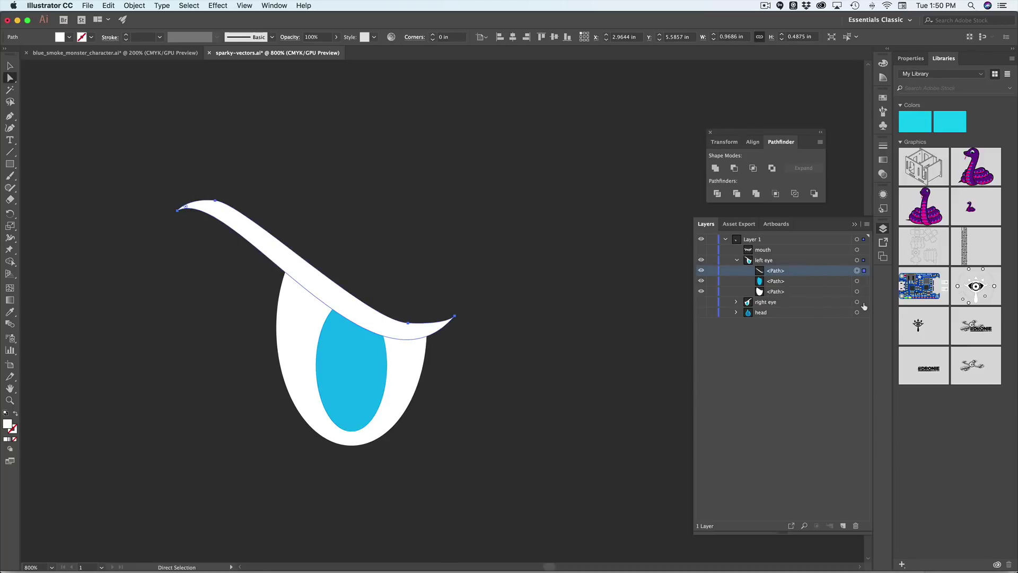
pyautogui.click(857, 292)
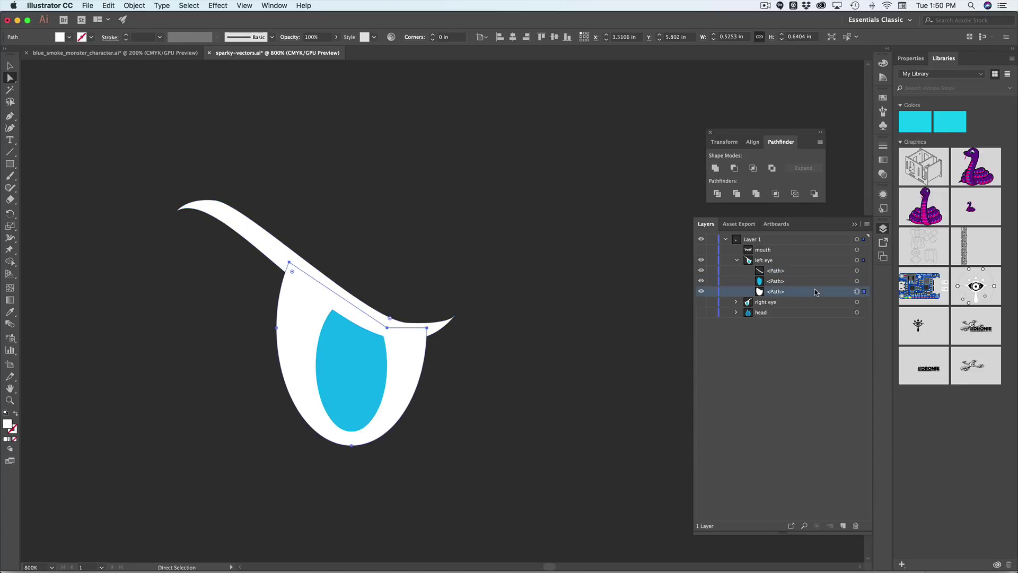
pyautogui.click(701, 291)
pyautogui.click(702, 291)
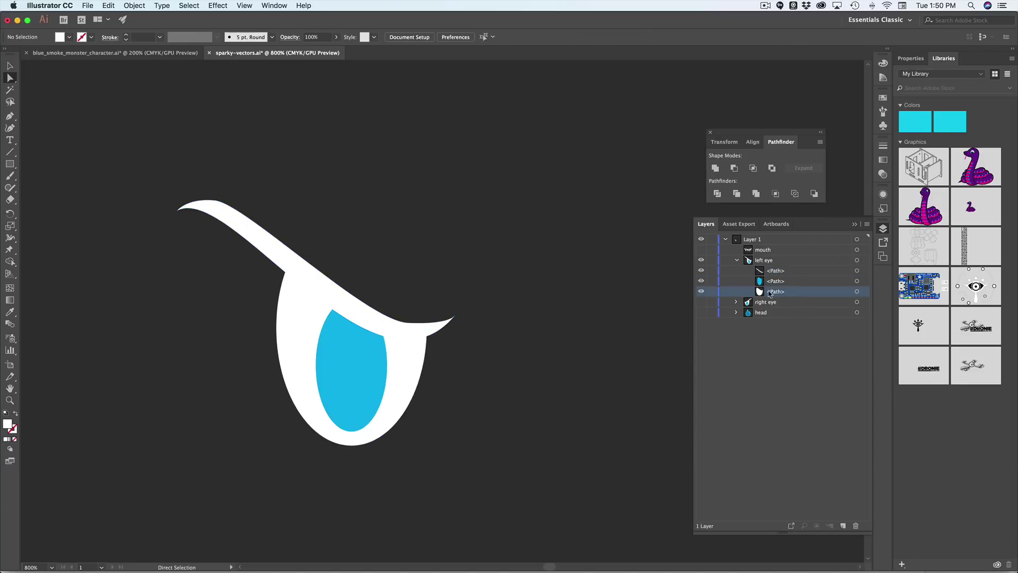
# Move the eyebrow path beneath the blue iris in the stacking order and unite it with the white eyeball path.
pyautogui.click(857, 292)
pyautogui.keyDown('shift'); pyautogui.click(857, 271); pyautogui.keyUp('shift')
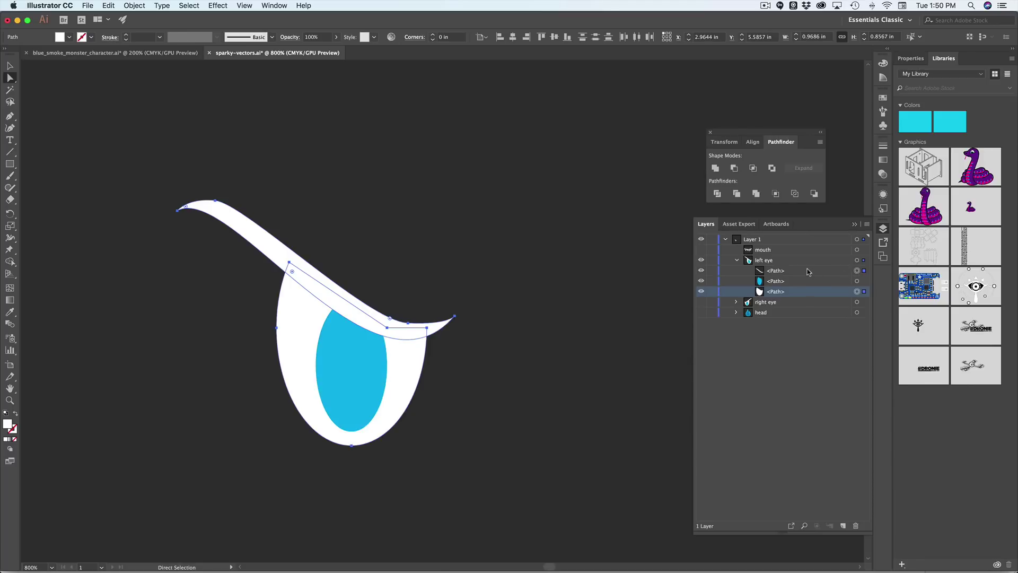
pyautogui.moveTo(801, 271)
pyautogui.mouseDown()
pyautogui.moveTo(783, 273)
pyautogui.moveTo(793, 272)
pyautogui.moveTo(789, 285)
pyautogui.mouseUp()
pyautogui.click(793, 283)
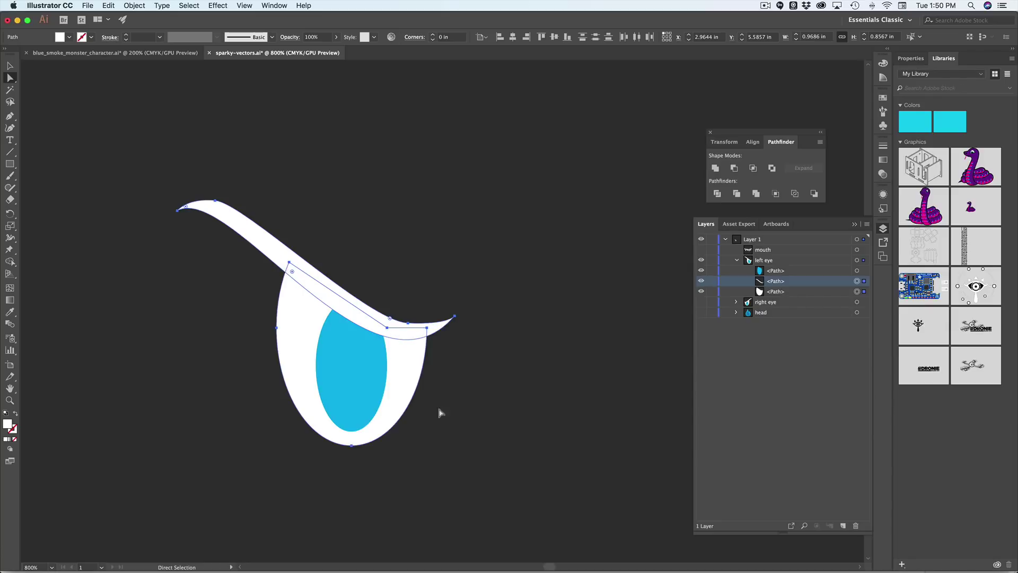
pyautogui.click(717, 166)
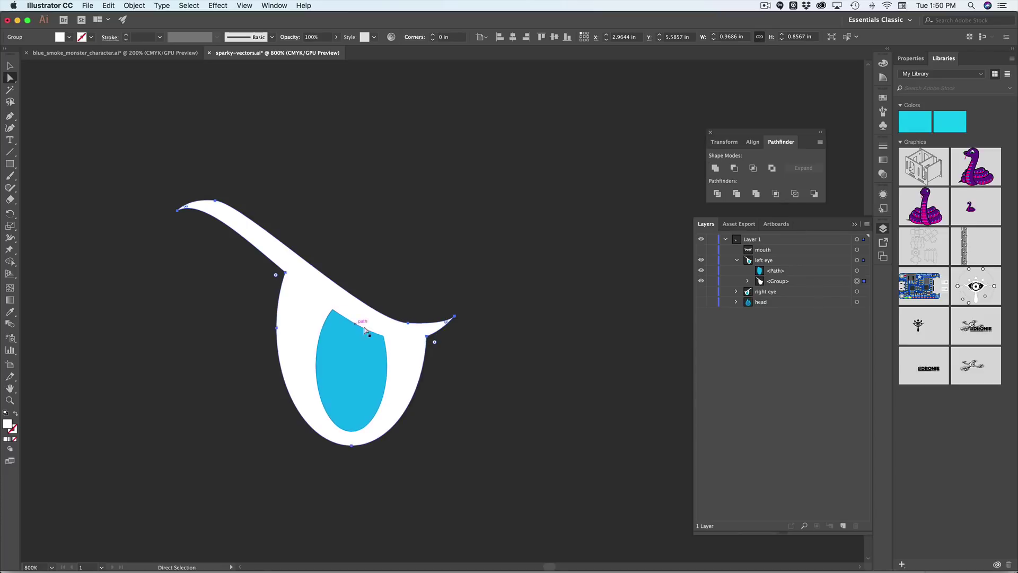
pyautogui.click(520, 346)
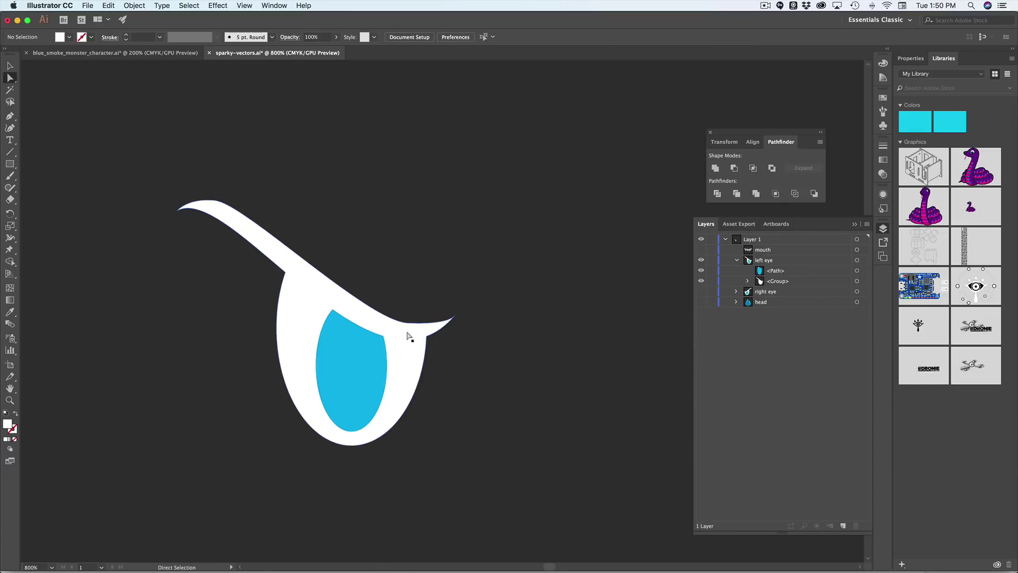
# Check the merged white eye shape by selecting it and toggling the blue iris's visibility.
pyautogui.click(353, 310)
pyautogui.click(793, 273)
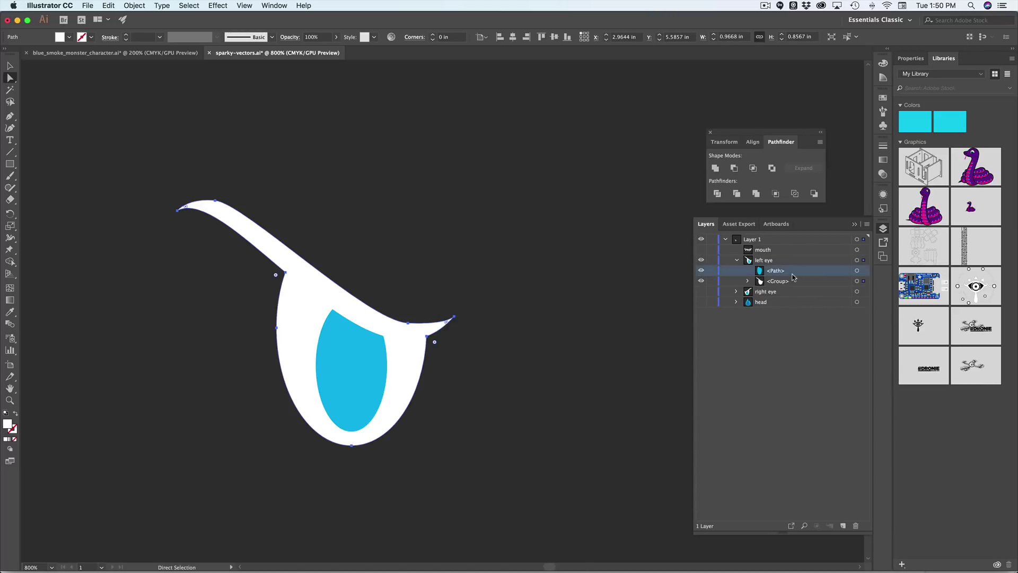
pyautogui.click(701, 271)
pyautogui.click(700, 272)
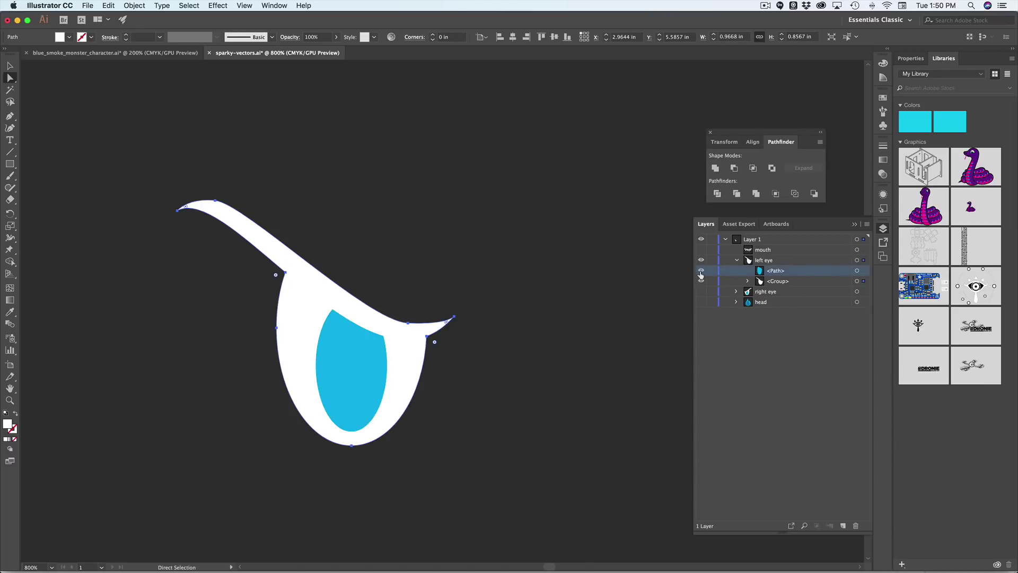
# Inspect the blue iris path over the white eye shape by selecting it and toggling its visibility.
pyautogui.click(857, 270)
pyautogui.click(359, 314)
pyautogui.click(340, 336)
pyautogui.click(702, 271)
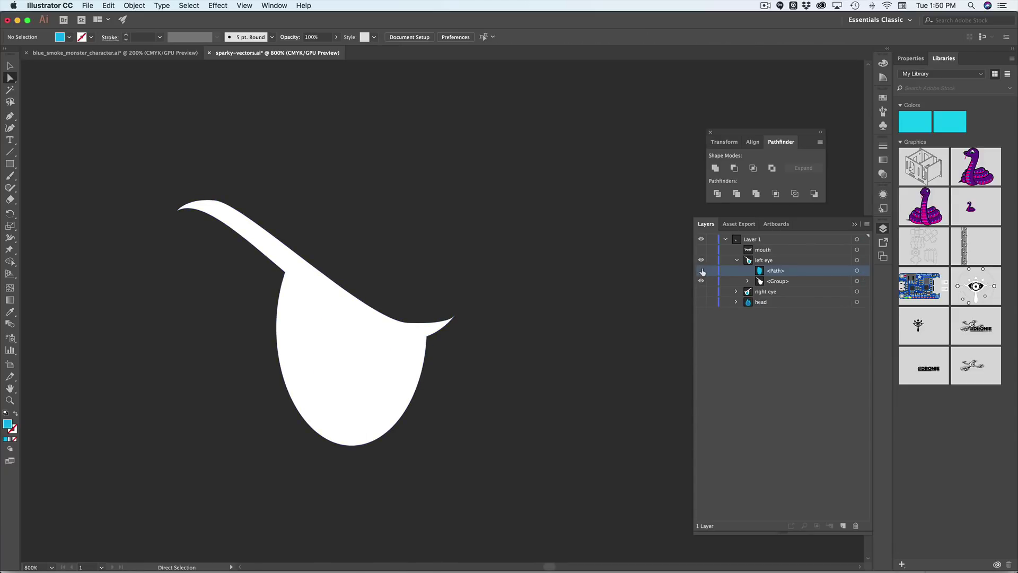
pyautogui.click(702, 271)
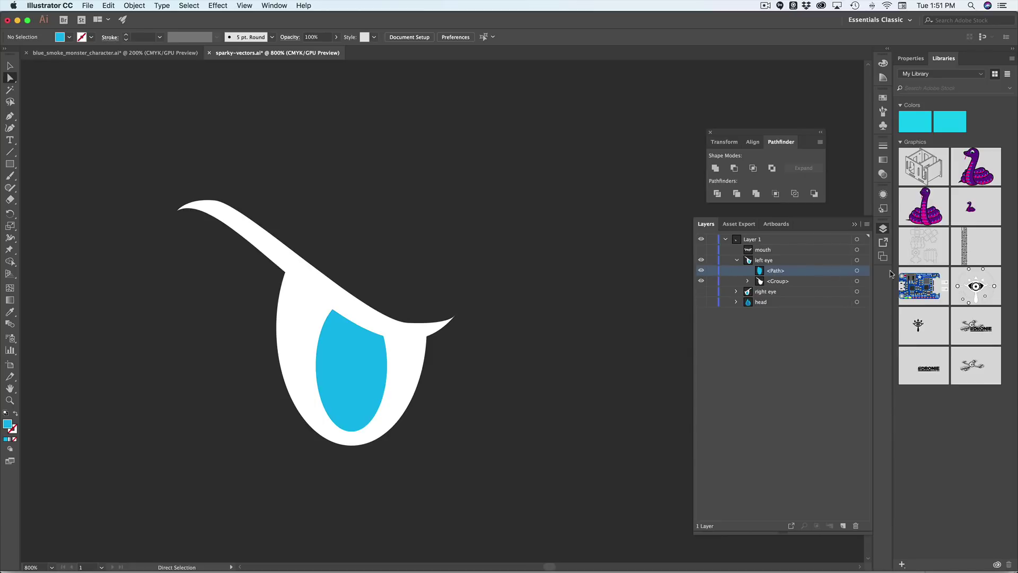
# Try to unite the blue iris with the white eye group.
pyautogui.click(858, 271)
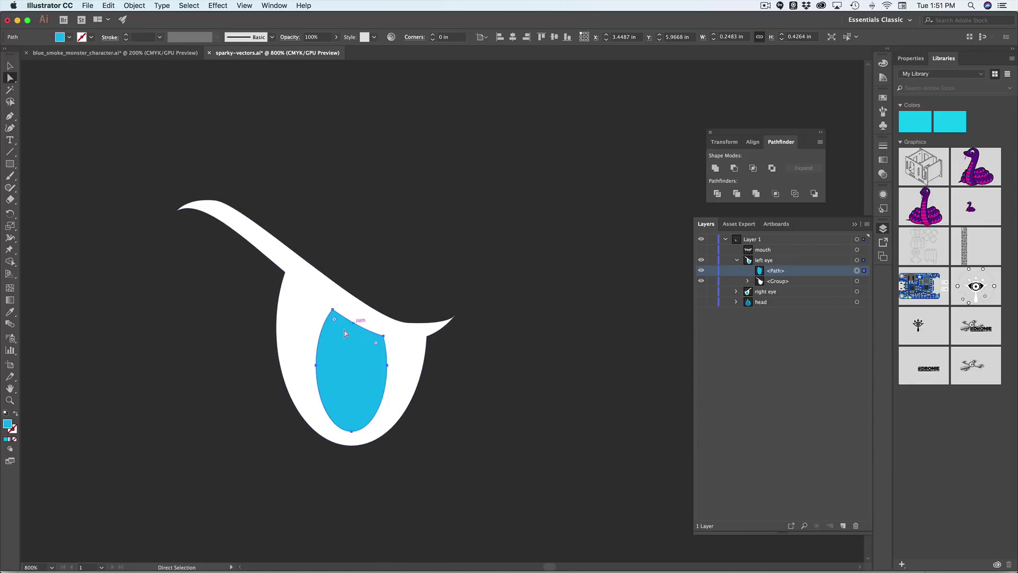
pyautogui.keyDown('shift'); pyautogui.click(864, 281); pyautogui.keyUp('shift')
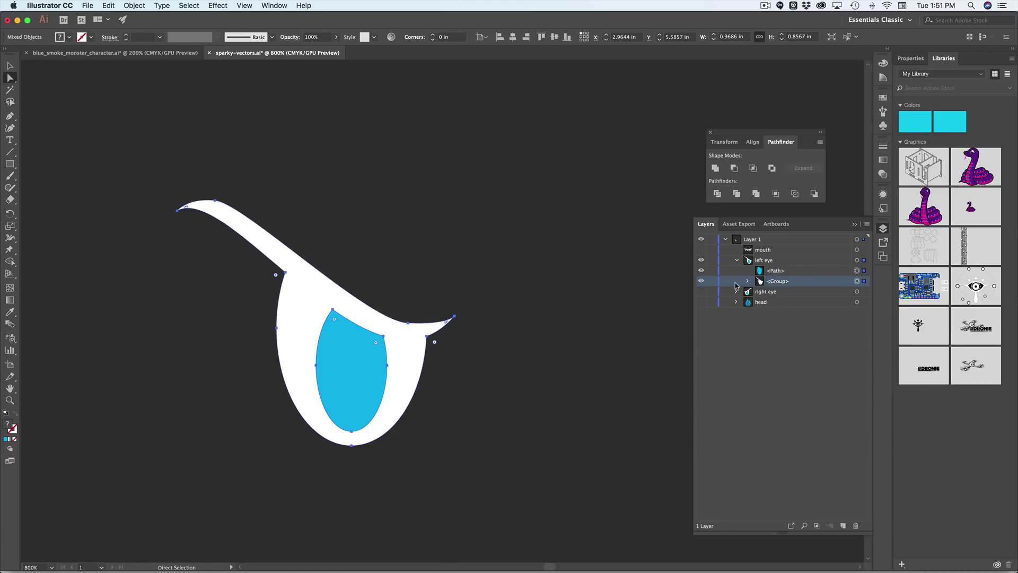
pyautogui.click(715, 168)
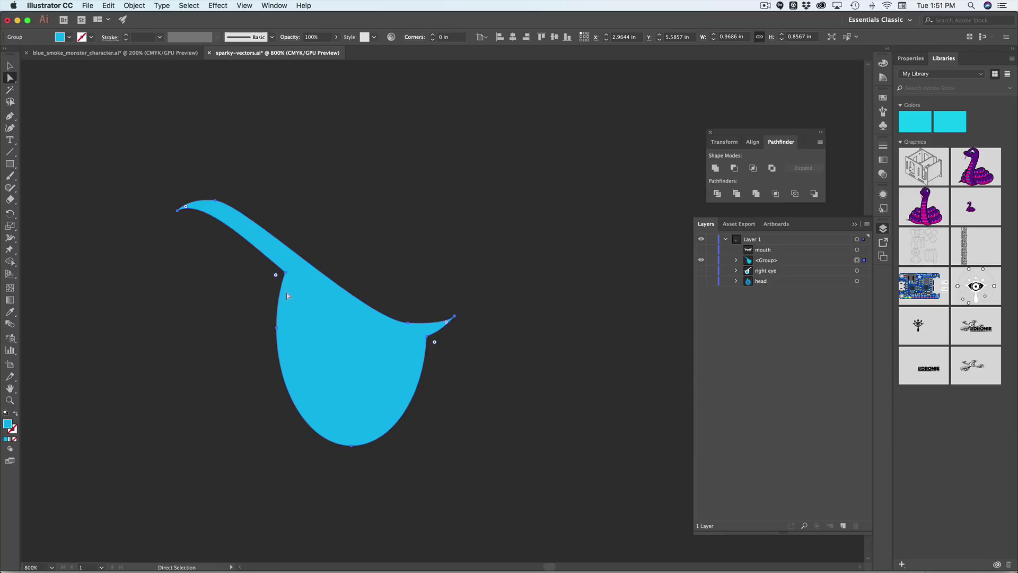
pyautogui.press('super+z')
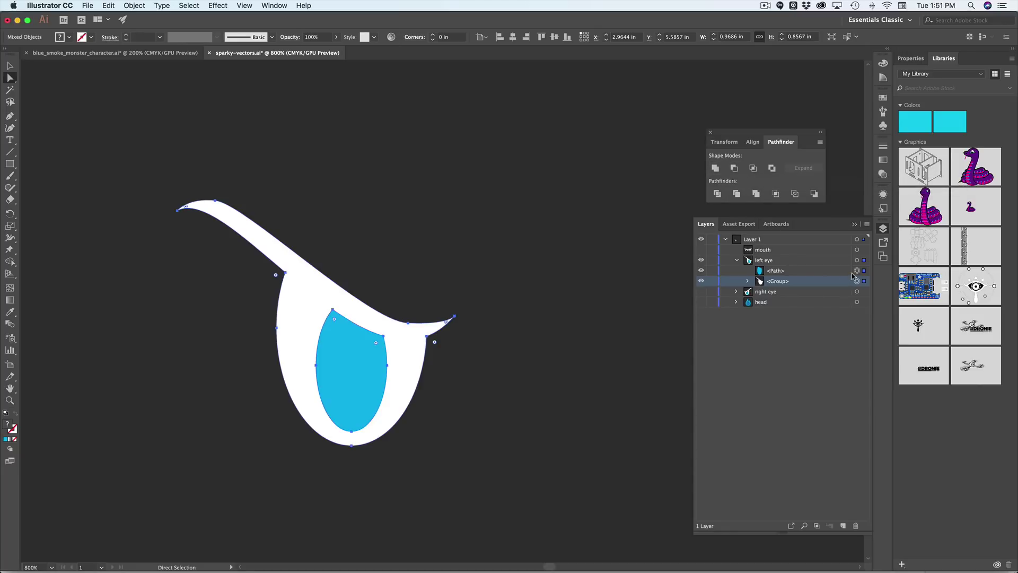
# Expand the white eye group and compare its two paths by selecting each in turn.
pyautogui.click(747, 282)
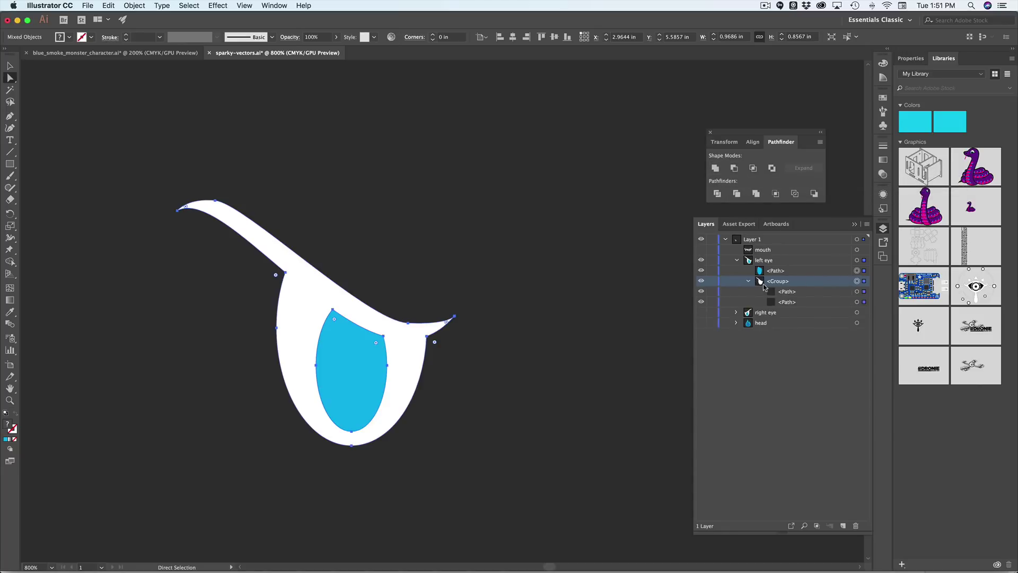
pyautogui.click(834, 291)
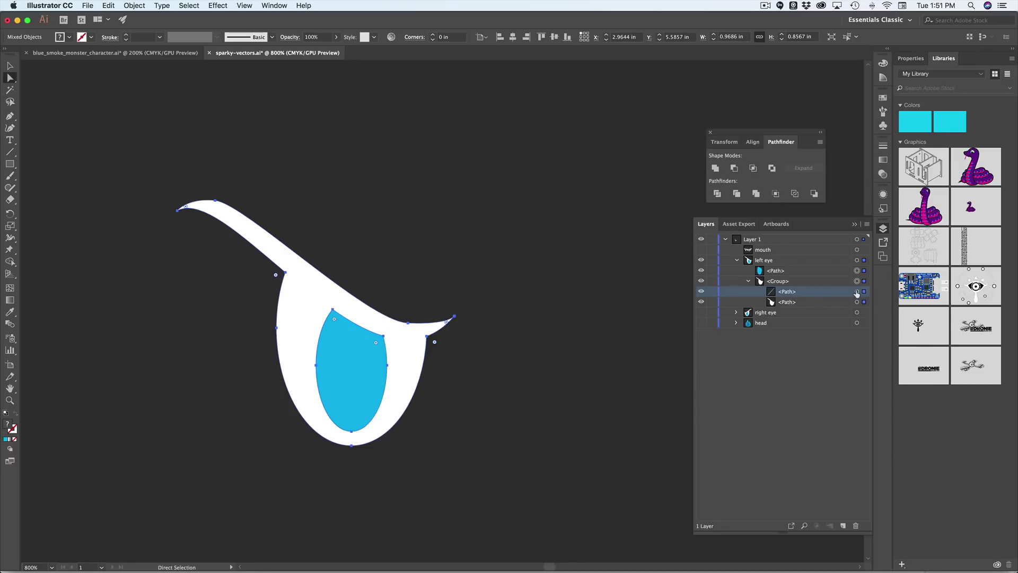
pyautogui.click(857, 302)
pyautogui.click(848, 282)
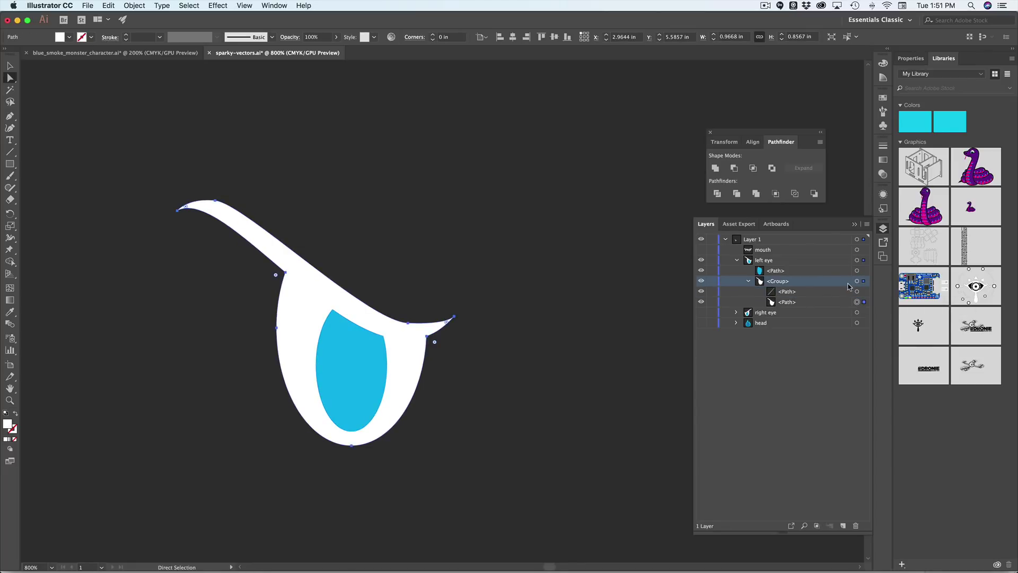
pyautogui.click(857, 291)
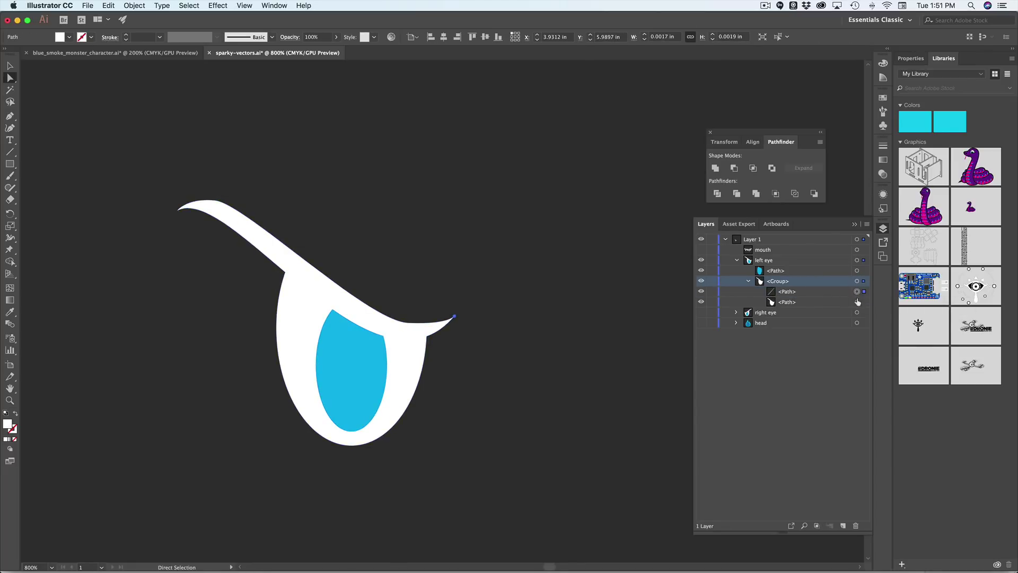
pyautogui.click(857, 302)
pyautogui.click(858, 292)
pyautogui.click(857, 302)
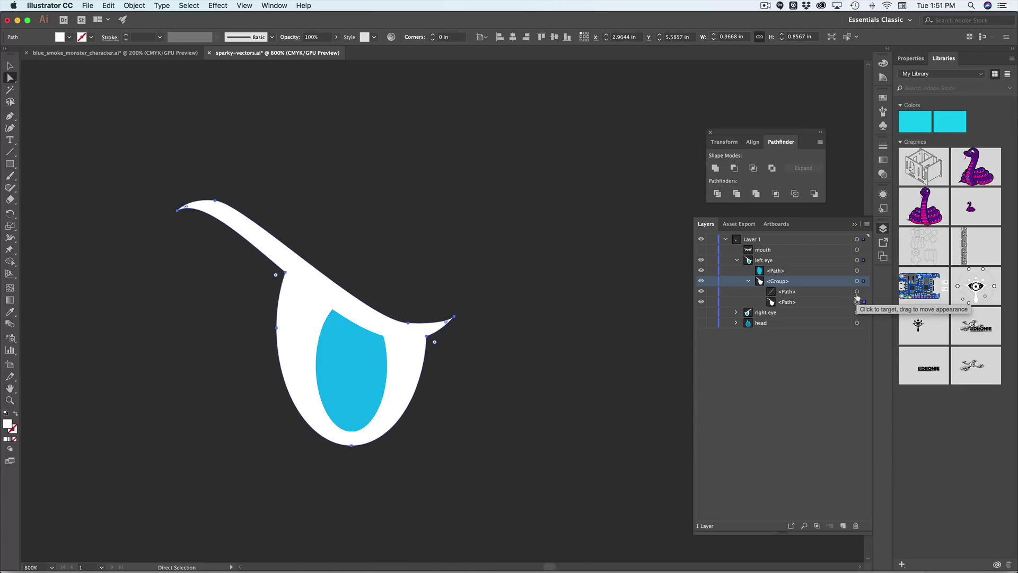
pyautogui.click(857, 292)
pyautogui.click(831, 292)
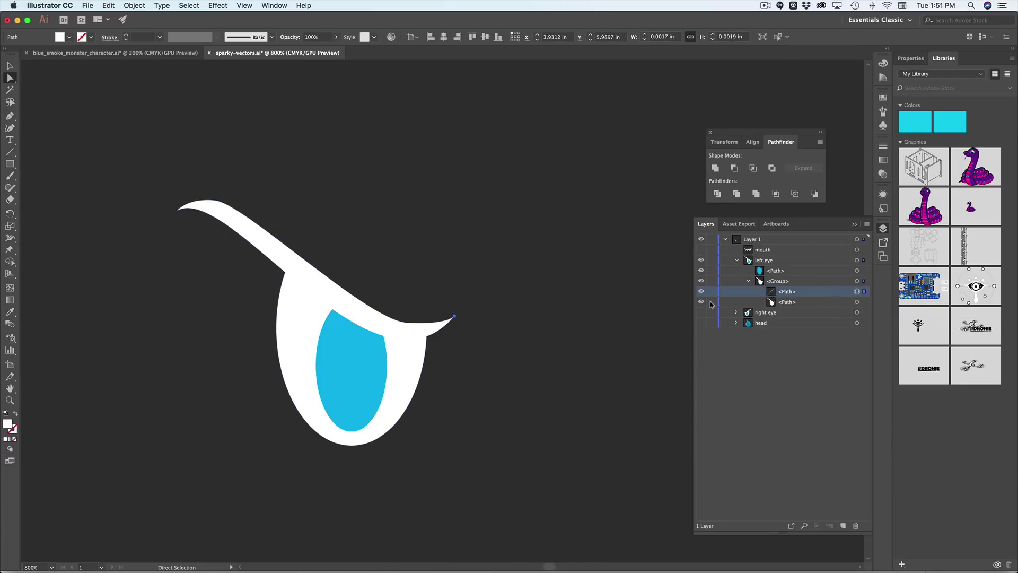
# Delete the tiny stray path at the eyebrow's inner tip and ungroup the remaining white eye path.
pyautogui.press('z')
pyautogui.click(458, 319)
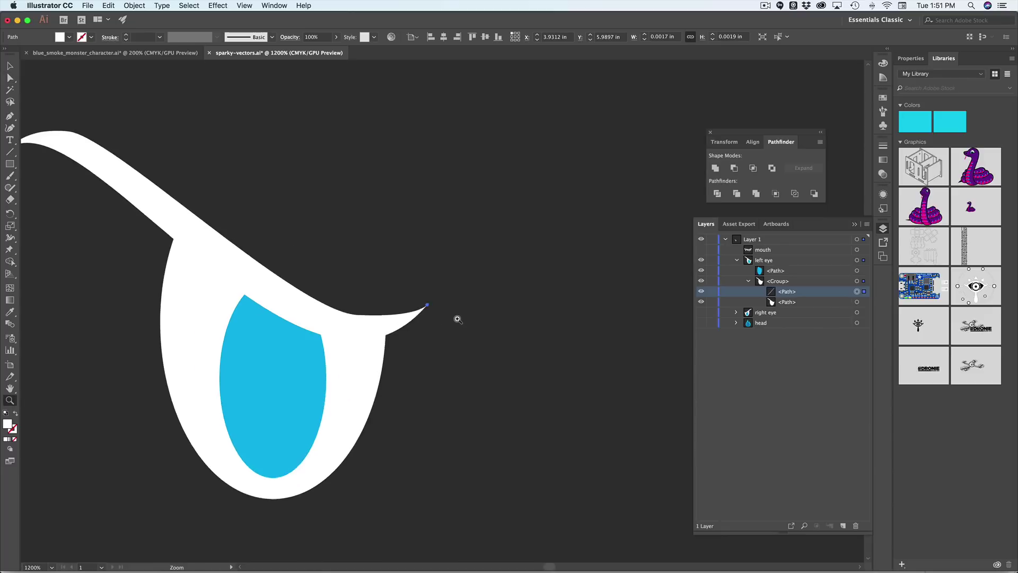
pyautogui.click(458, 319)
pyautogui.click(447, 320)
pyautogui.click(479, 335)
pyautogui.click(495, 372)
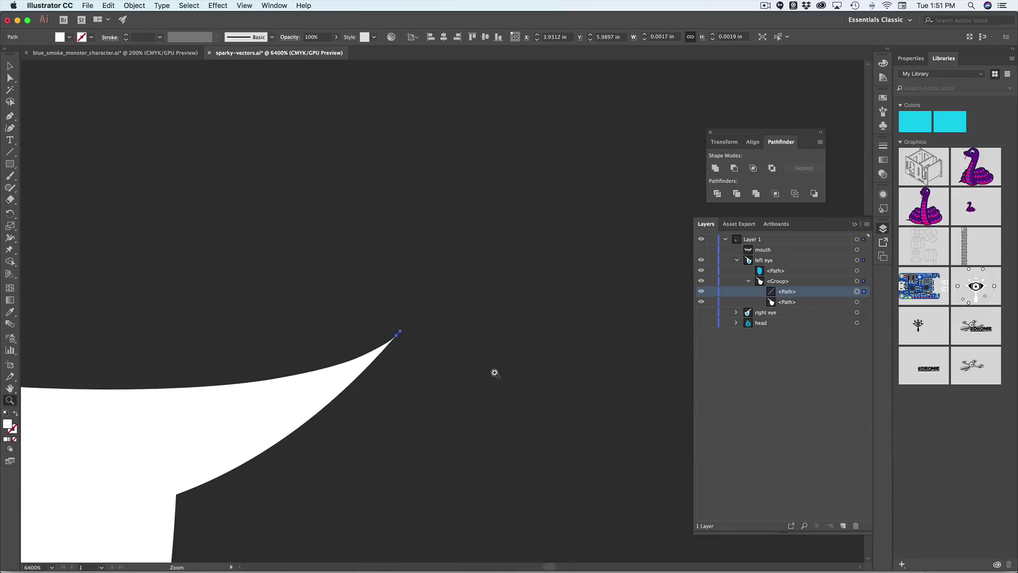
pyautogui.click(403, 318)
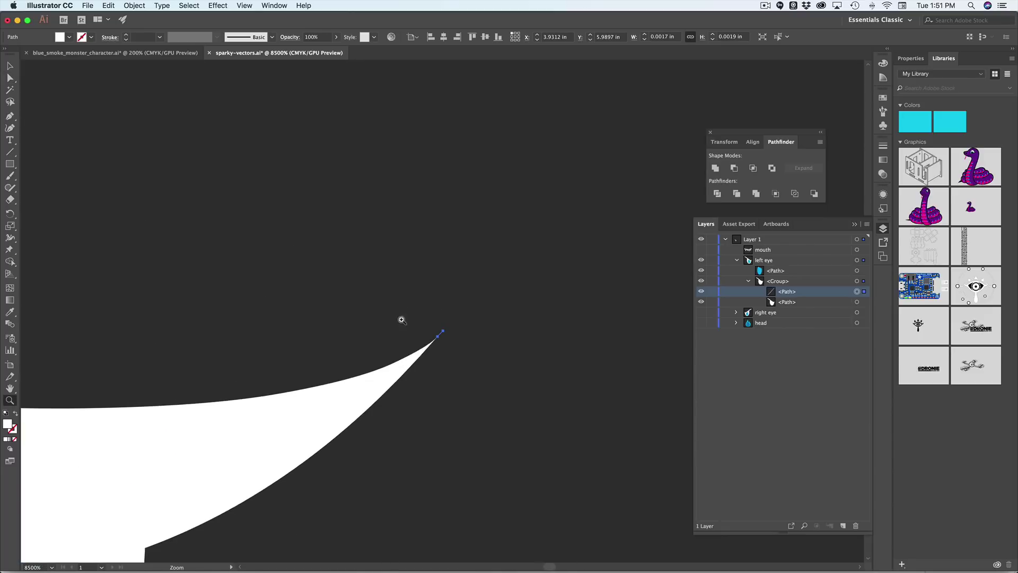
pyautogui.click(856, 526)
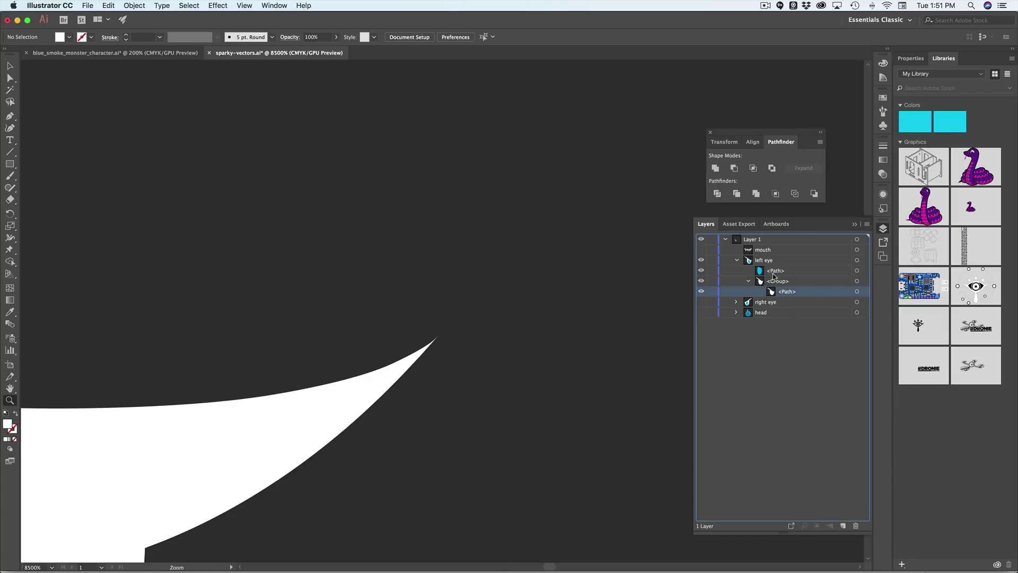
pyautogui.click(777, 281)
pyautogui.press('super+shift+g')
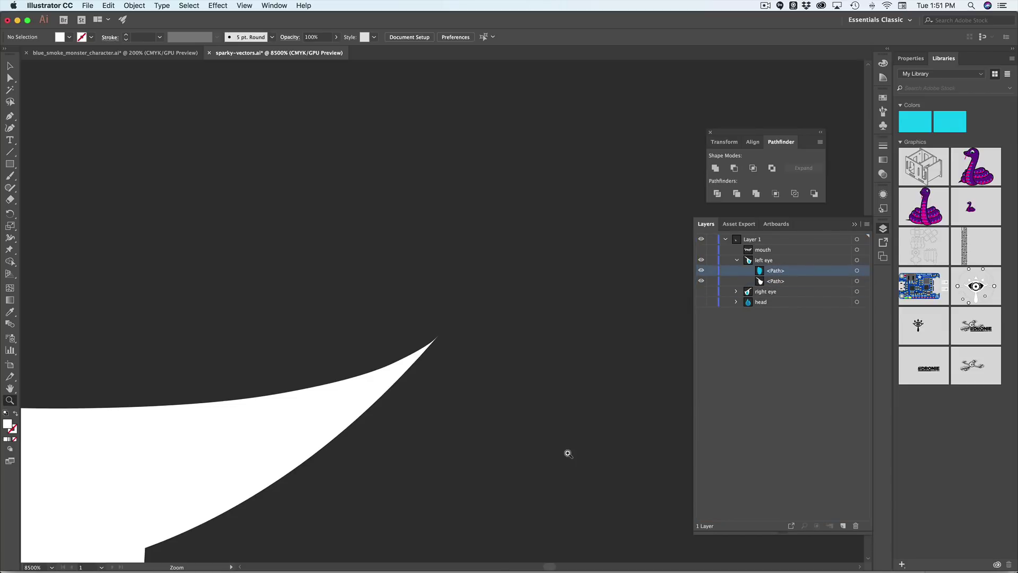
# Cut the blue iris out of the white left eye shape with Minus Front.
pyautogui.press('super+0')
pyautogui.press('super+equal')
pyautogui.press('super+equal')
pyautogui.press('super+equal')
pyautogui.press('super+equal')
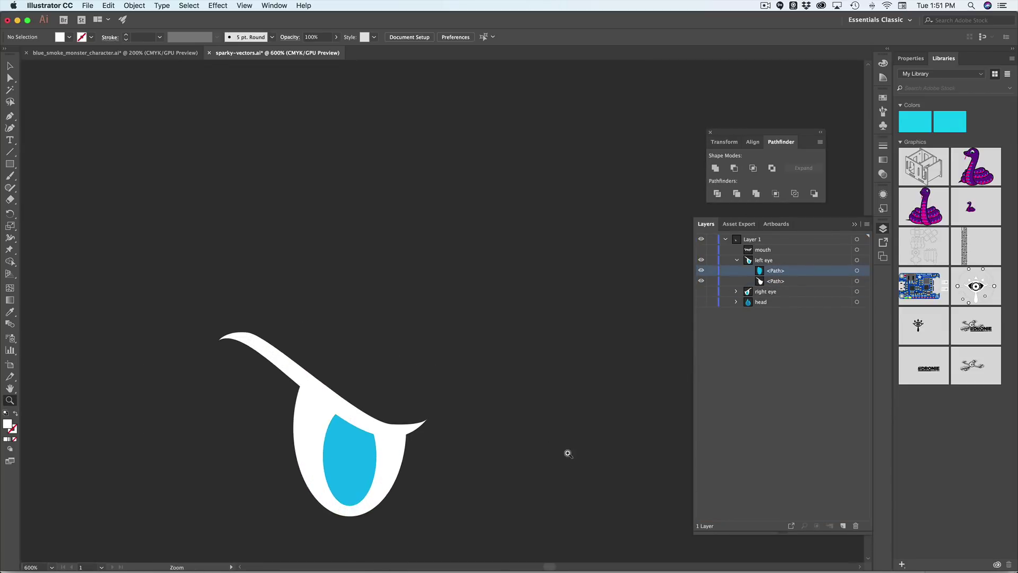
pyautogui.scroll(-3, 223, 368)
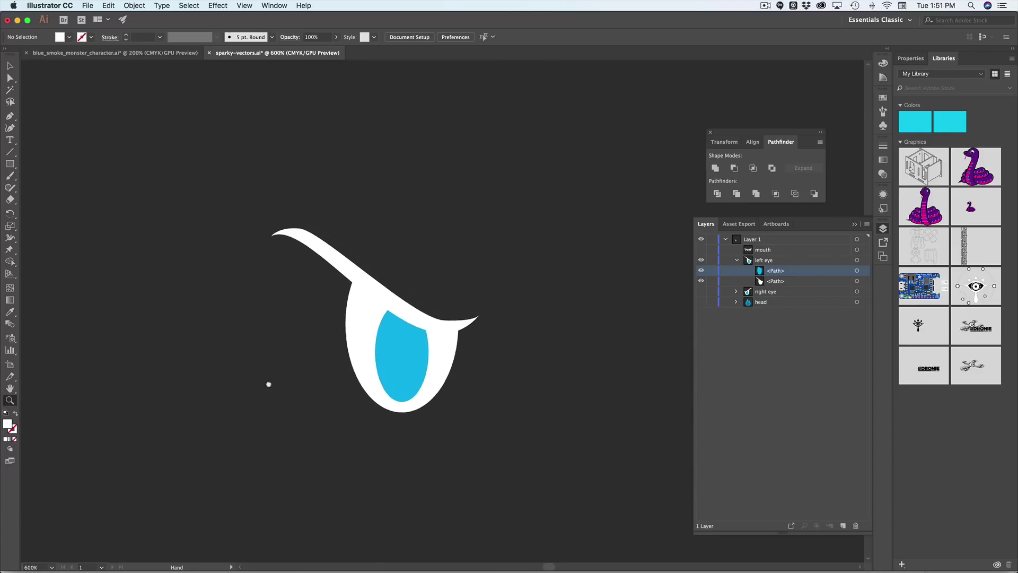
pyautogui.click(858, 270)
pyautogui.keyDown('shift'); pyautogui.click(857, 281); pyautogui.keyUp('shift')
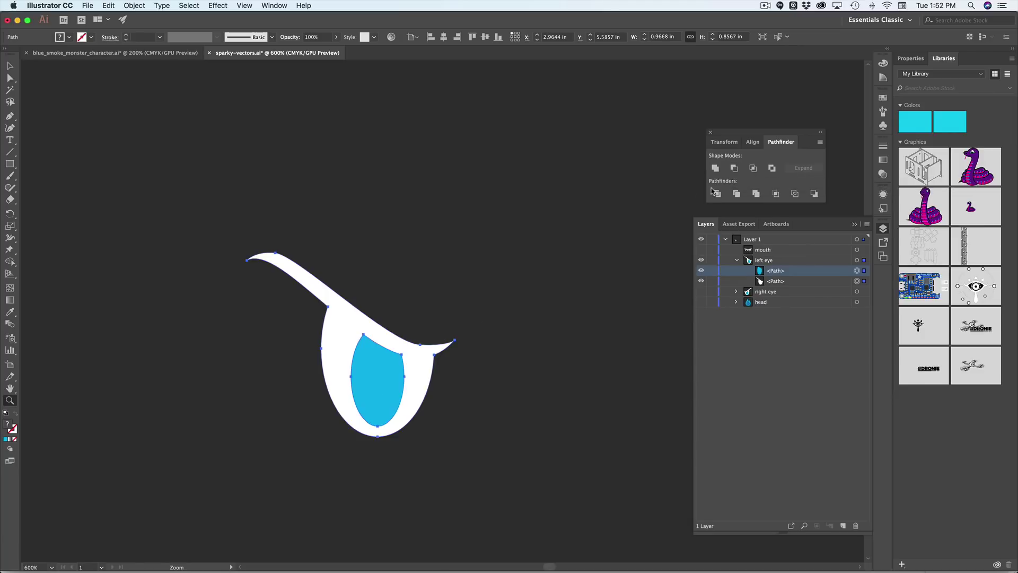
pyautogui.click(735, 168)
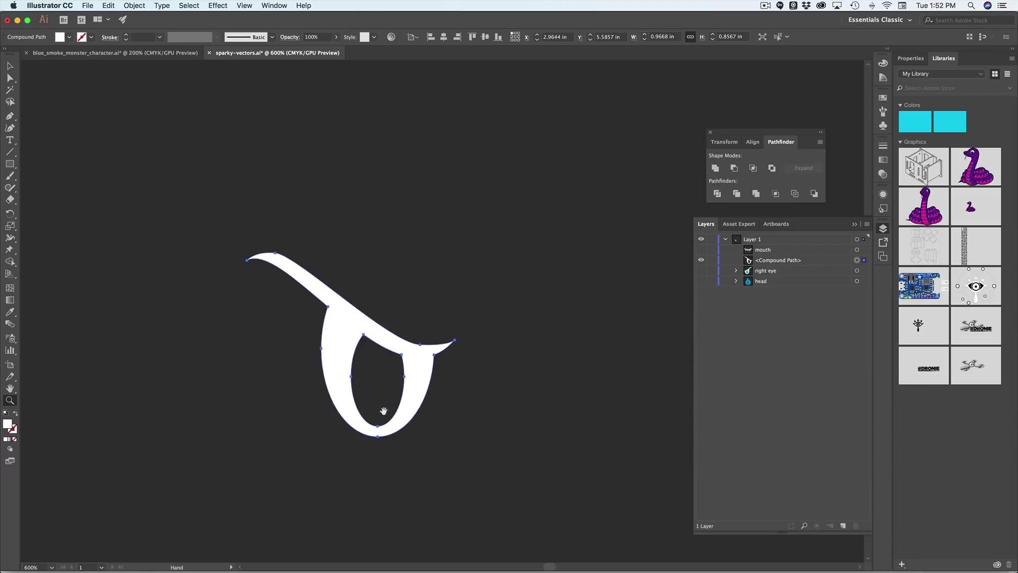
pyautogui.moveTo(383, 411); pyautogui.dragTo(410, 400)
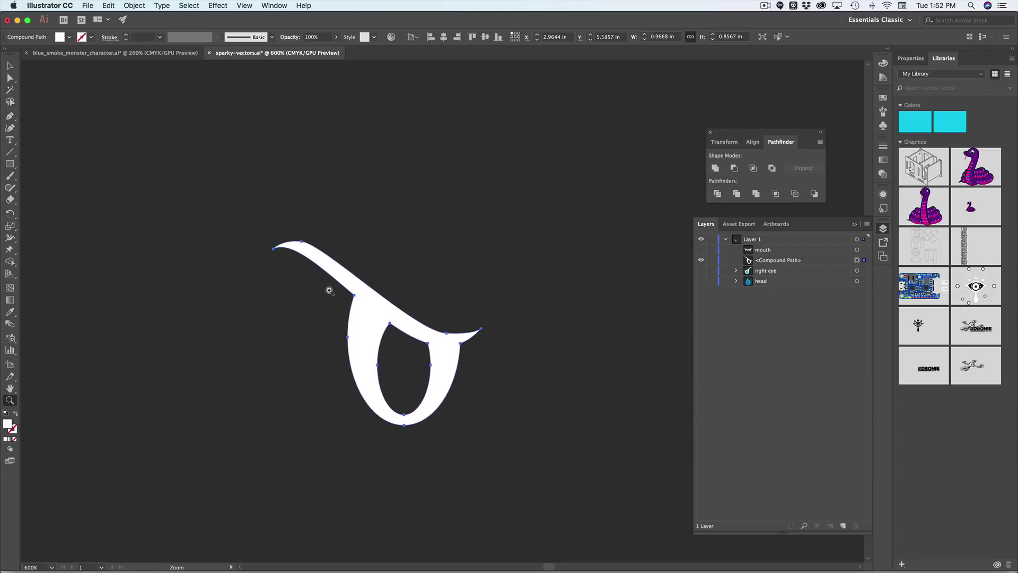
# Show the head and right eye artwork together with the cut-out left eye.
pyautogui.click(796, 259)
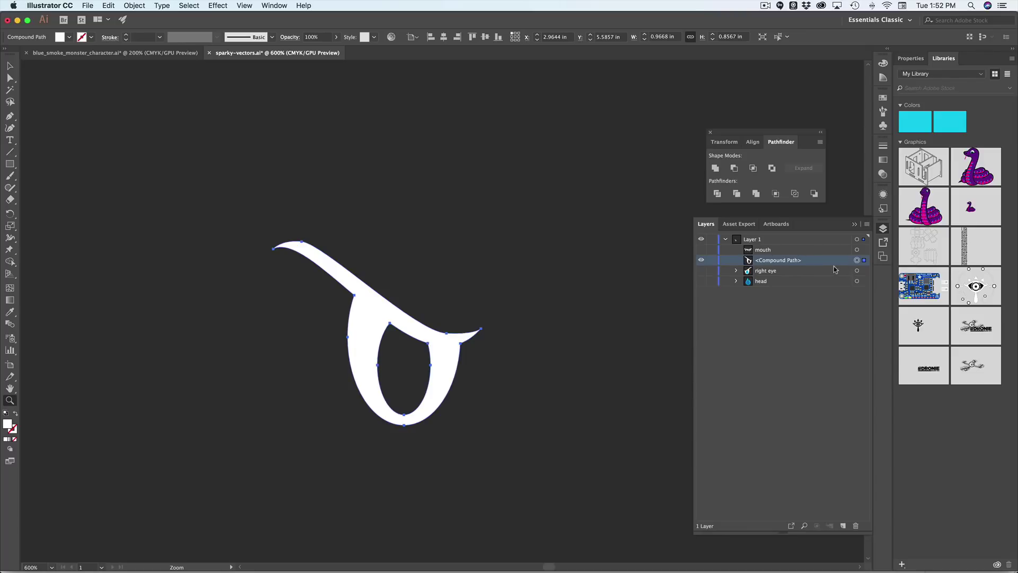
pyautogui.click(702, 282)
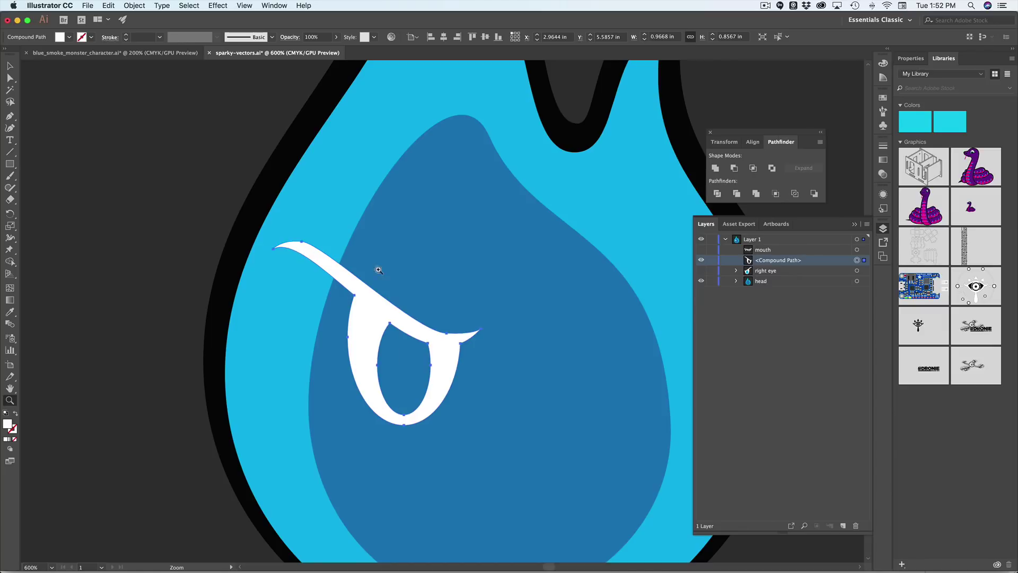
pyautogui.moveTo(462, 305); pyautogui.dragTo(437, 282)
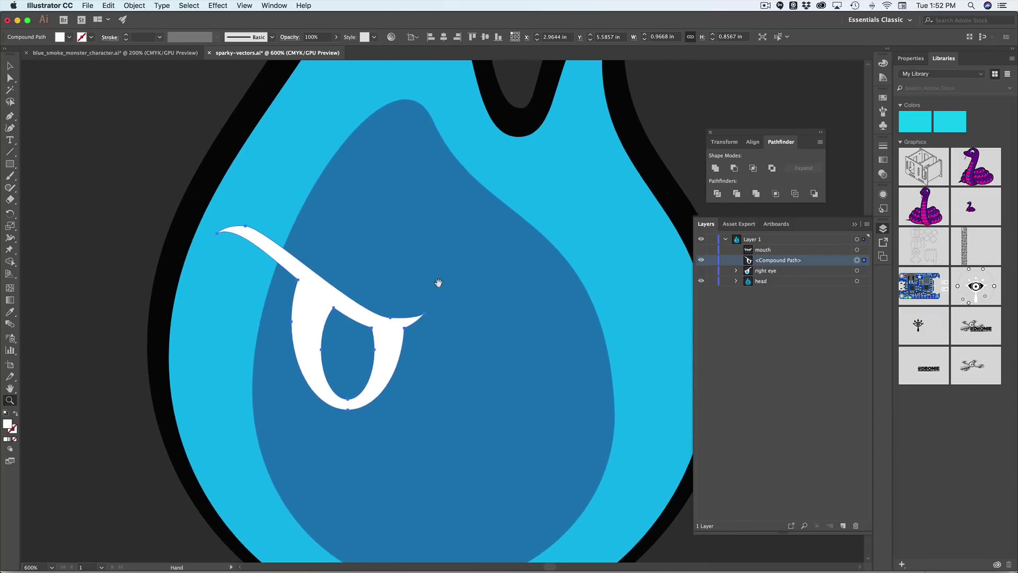
pyautogui.click(702, 271)
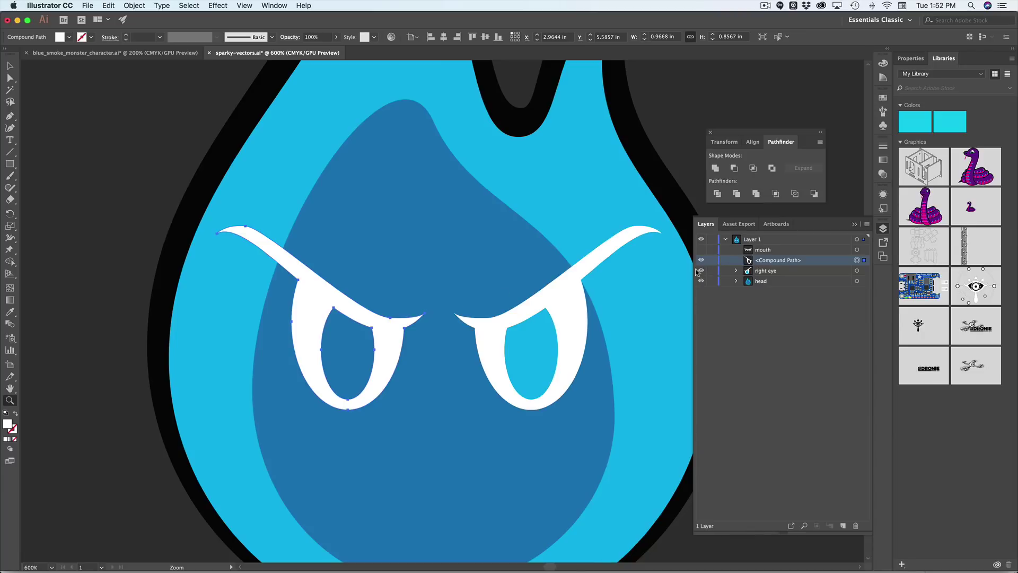
# Rename the left eye's compound path as "left eye".
pyautogui.doubleClick(788, 260)
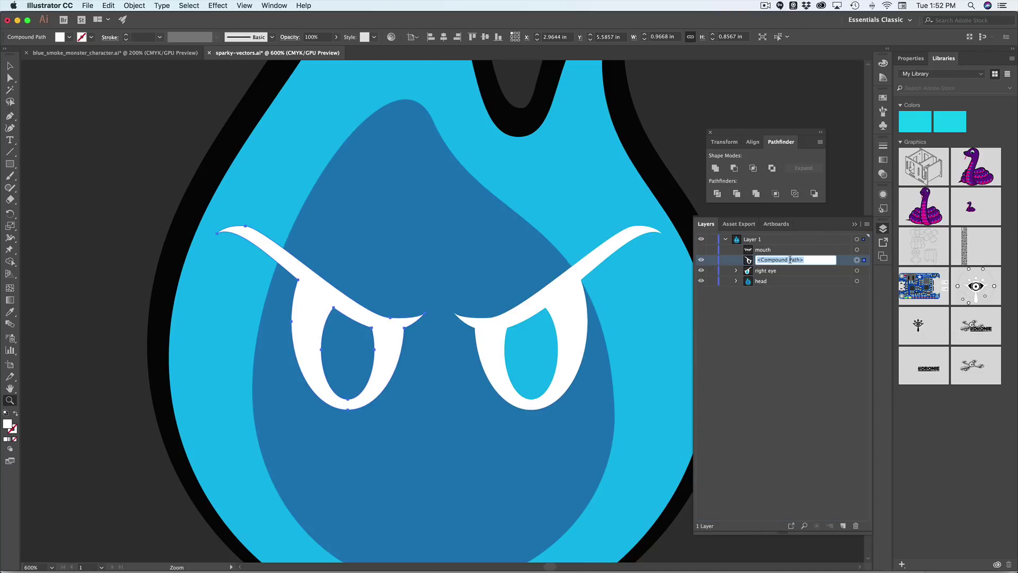
pyautogui.write('left eye')
pyautogui.press('Return')
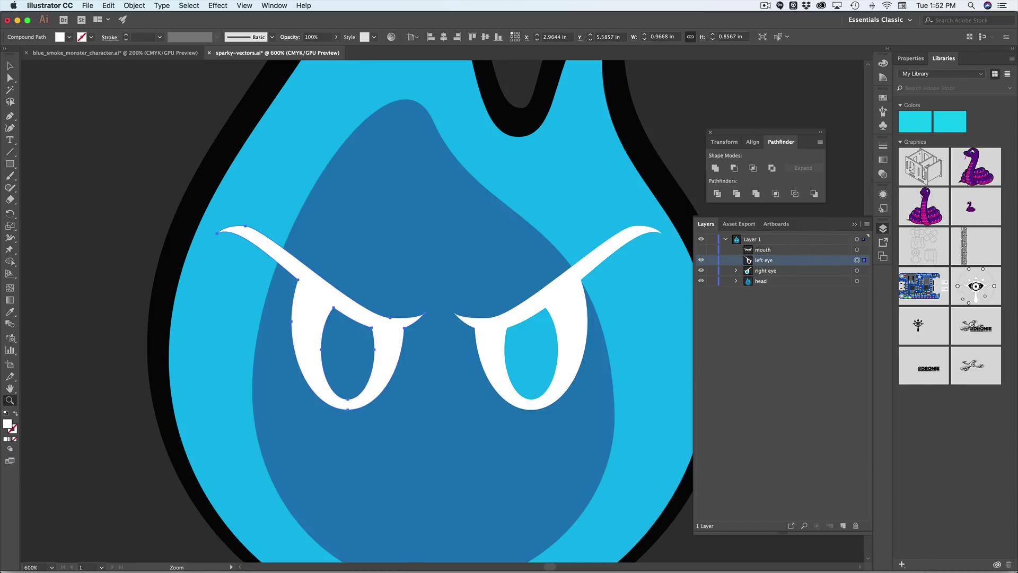
# Duplicate the right eye's eyebrow path in place and move the copy into the right eye group, directly above the blue iris.
pyautogui.click(737, 271)
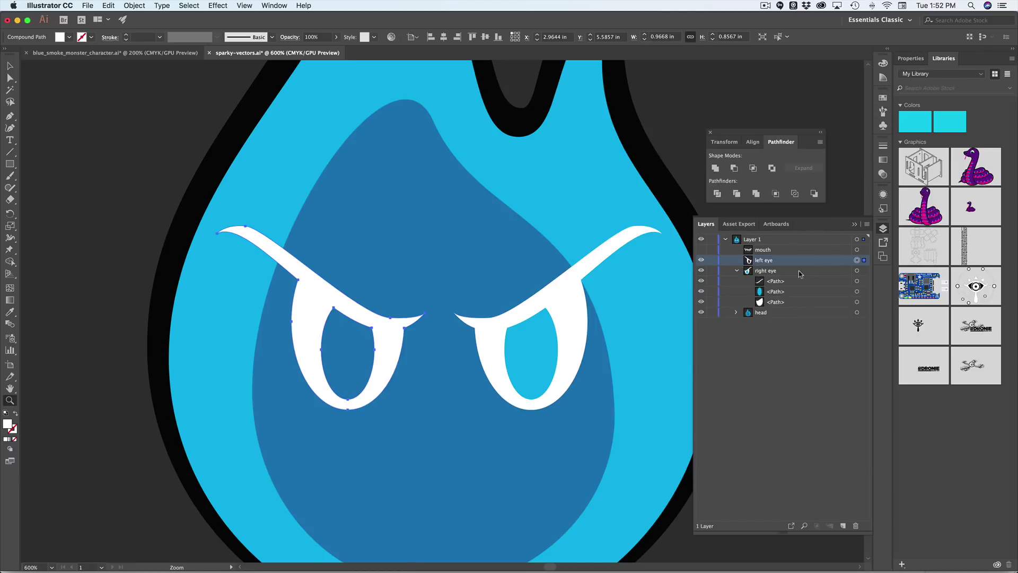
pyautogui.click(849, 273)
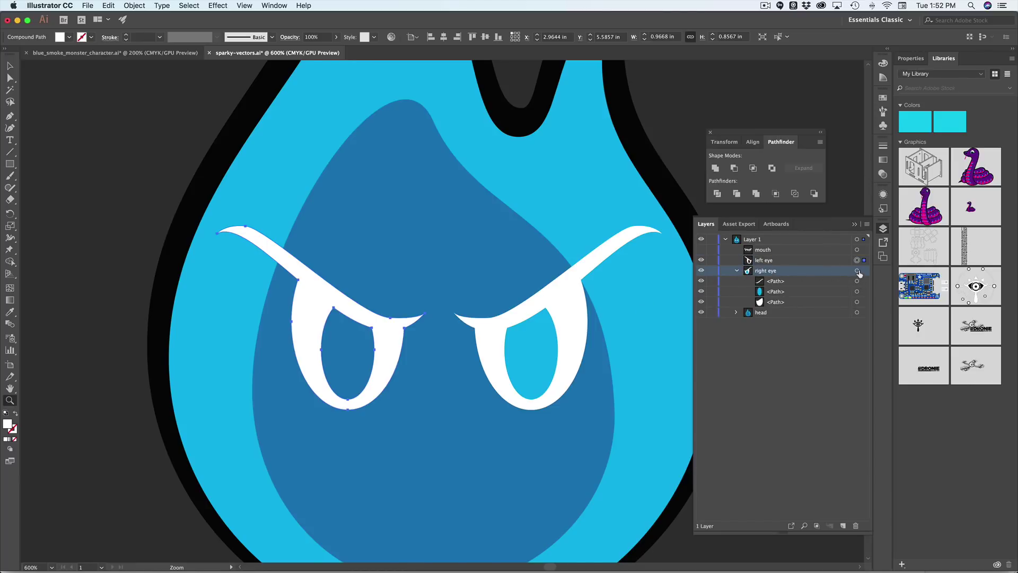
pyautogui.click(857, 271)
pyautogui.click(844, 280)
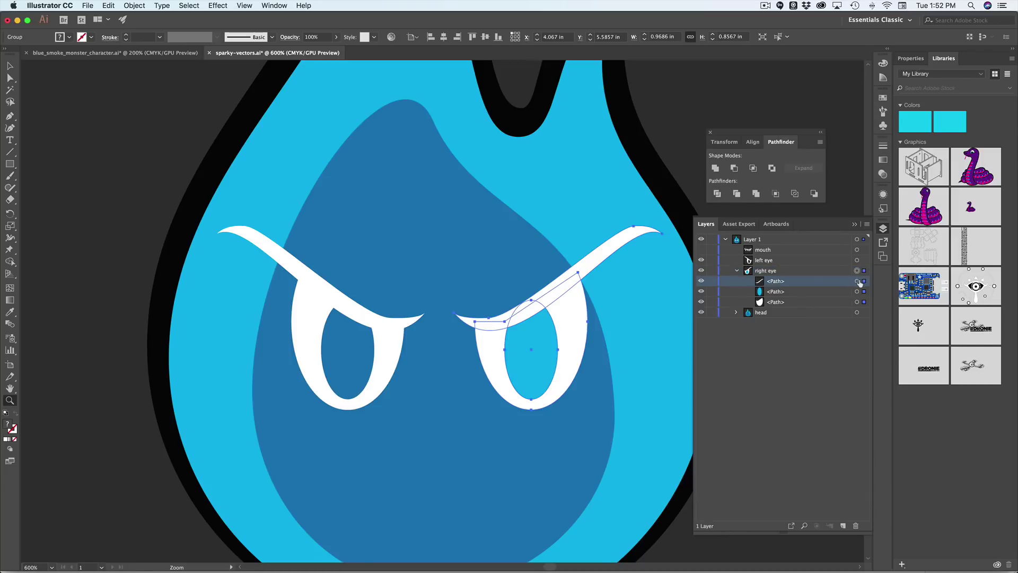
pyautogui.click(857, 281)
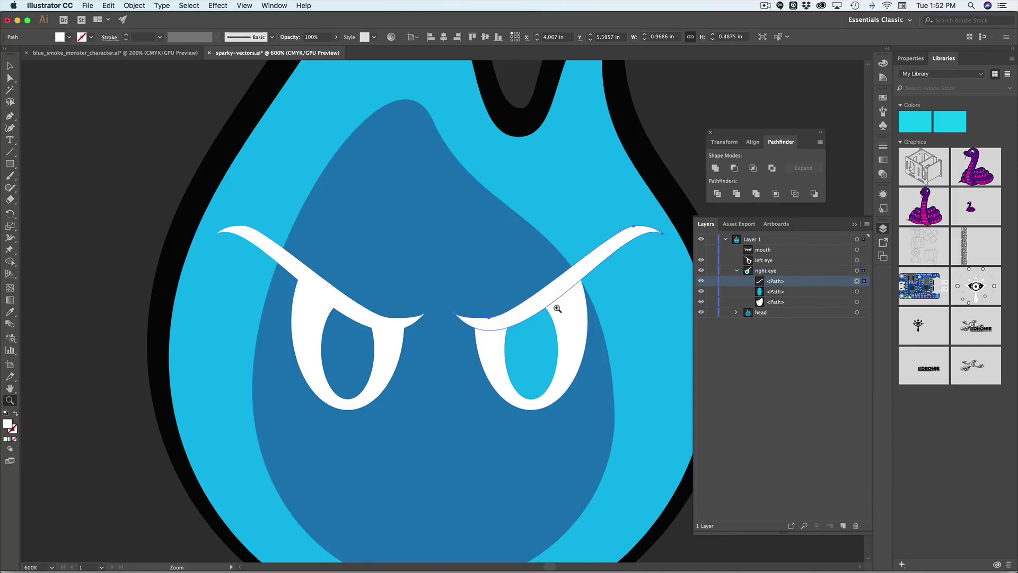
pyautogui.press('a')
pyautogui.press('super+c')
pyautogui.press('super+shift+v')
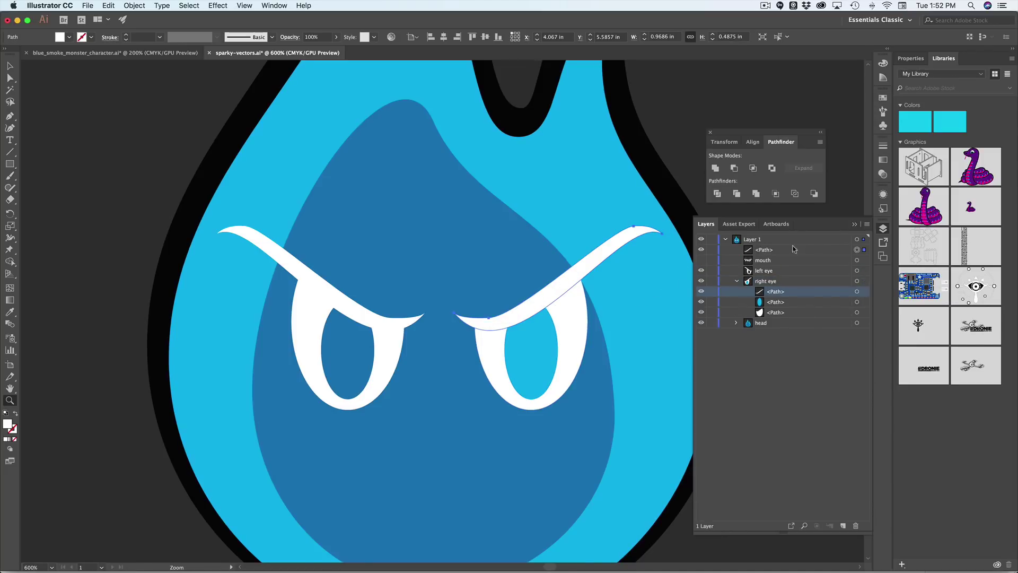
pyautogui.moveTo(775, 252); pyautogui.dragTo(779, 298)
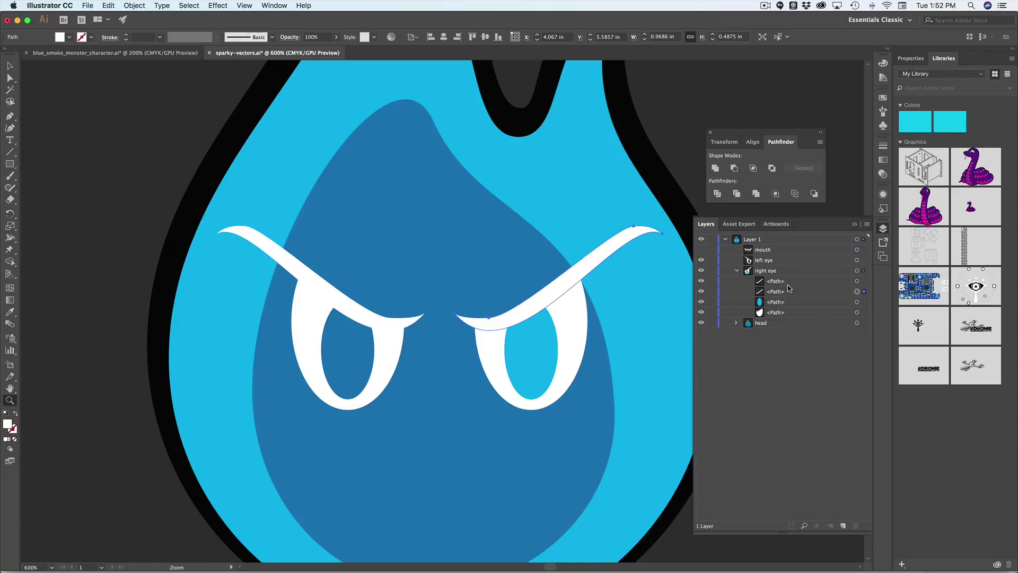
pyautogui.click(788, 286)
pyautogui.click(790, 292)
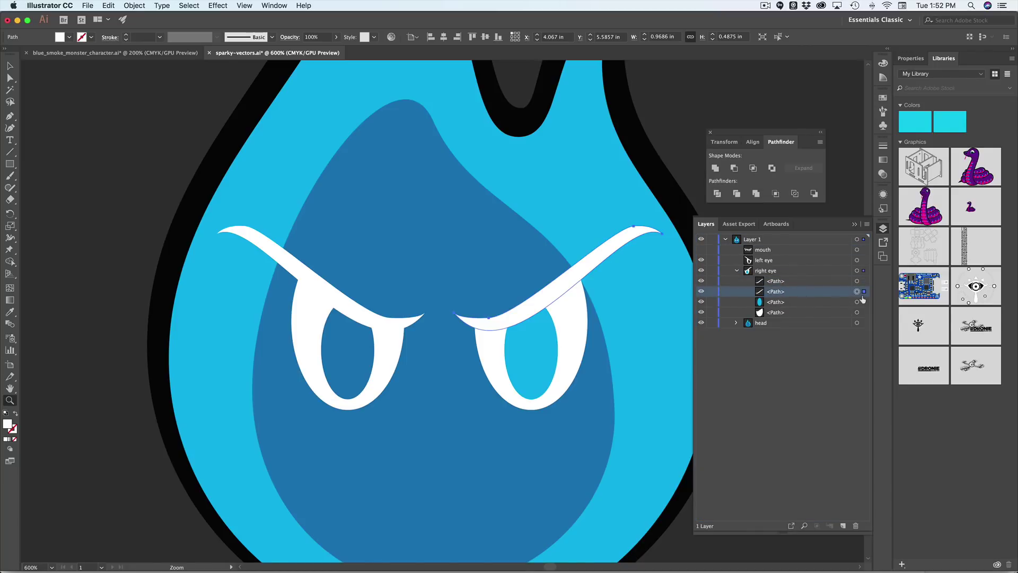
# Hide the original right eyebrow and white eye shape, and trim the blue iris with the duplicate eyebrow using Minus Front.
pyautogui.click(701, 281)
pyautogui.click(702, 312)
pyautogui.click(793, 302)
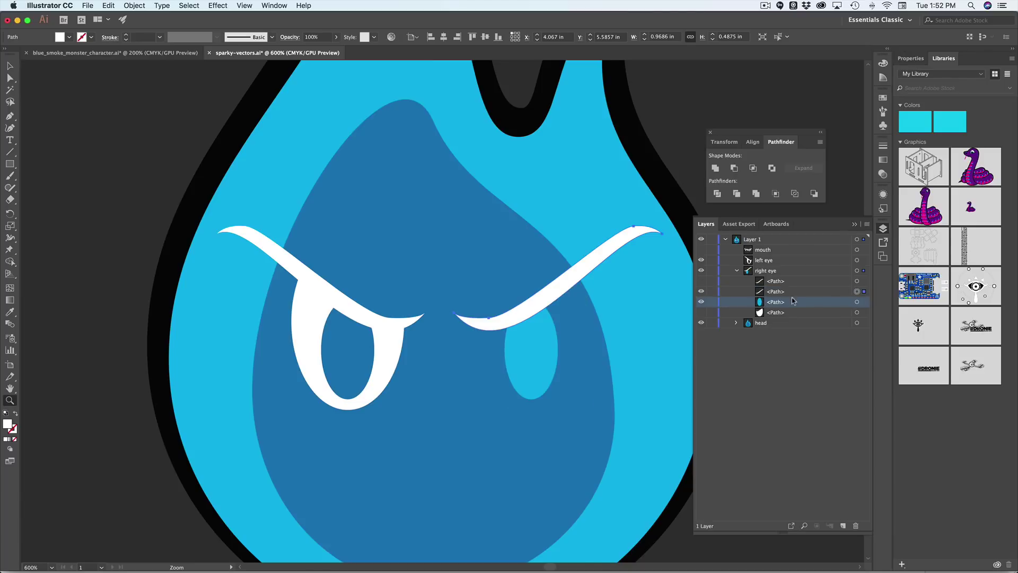
pyautogui.keyDown('shift'); pyautogui.click(858, 301); pyautogui.keyUp('shift')
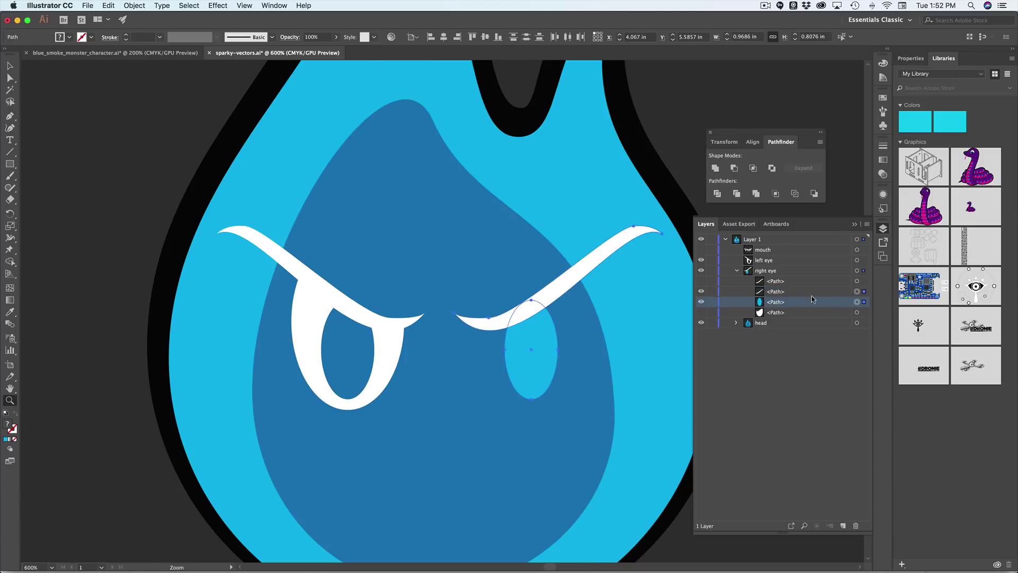
pyautogui.click(735, 168)
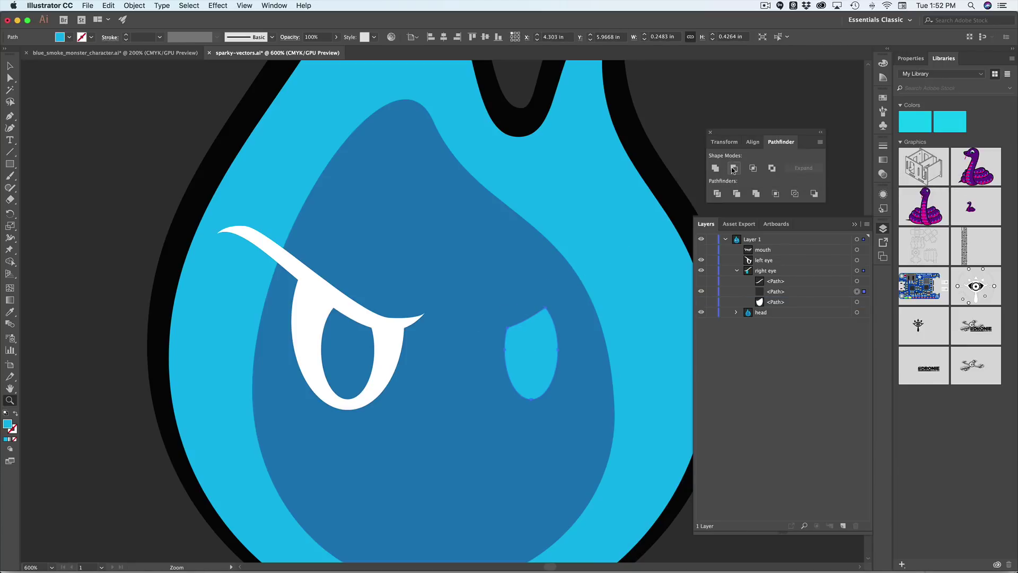
# Show the right eyebrow and white eye shape again, and place the eyebrow path directly below the iris.
pyautogui.click(702, 282)
pyautogui.click(701, 302)
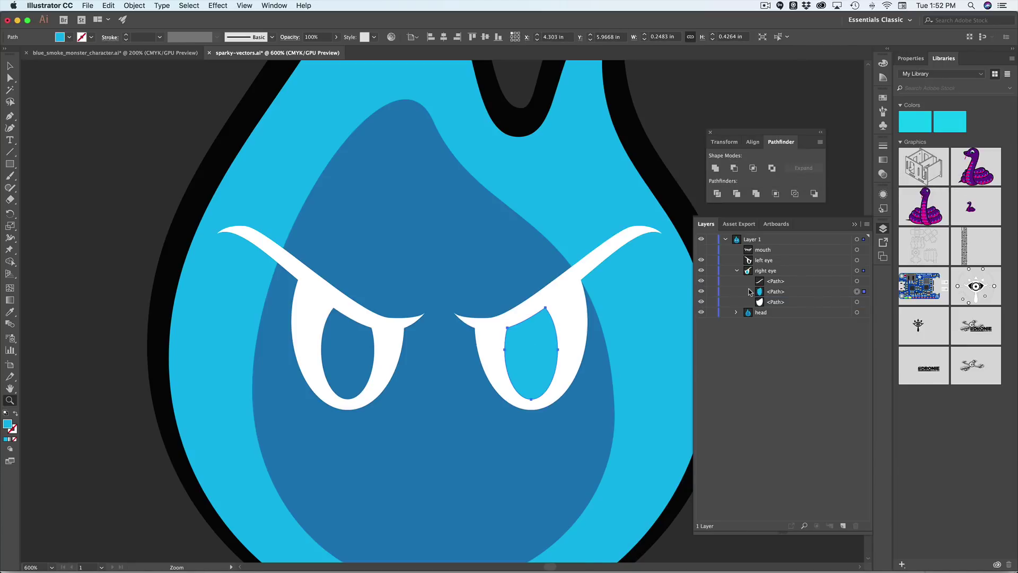
pyautogui.click(768, 283)
pyautogui.moveTo(792, 280)
pyautogui.mouseDown()
pyautogui.moveTo(791, 300)
pyautogui.moveTo(783, 298)
pyautogui.mouseUp()
# Unite the right eyebrow with the white right eye shape.
pyautogui.click(857, 292)
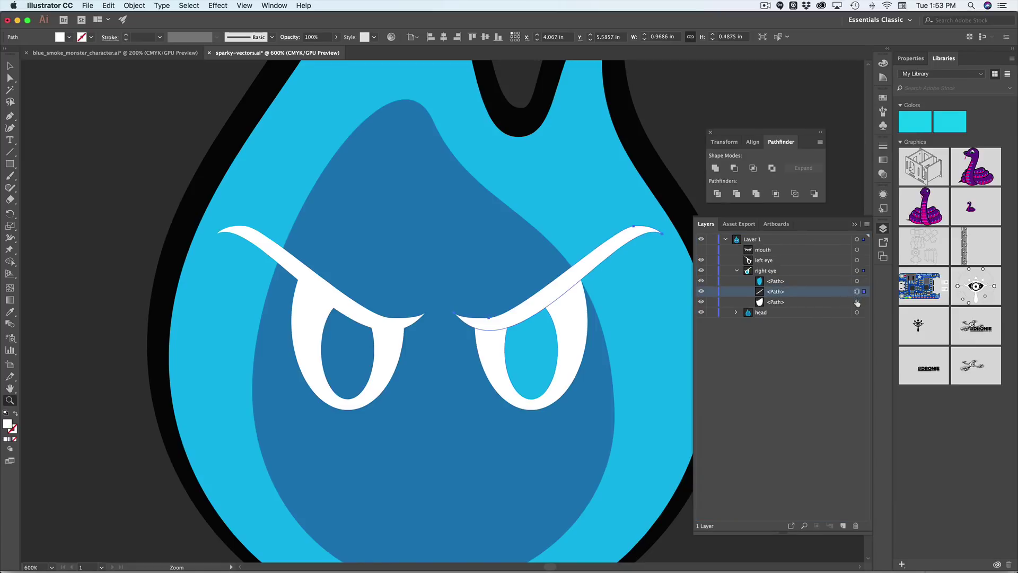
pyautogui.keyDown('shift'); pyautogui.click(857, 303); pyautogui.keyUp('shift')
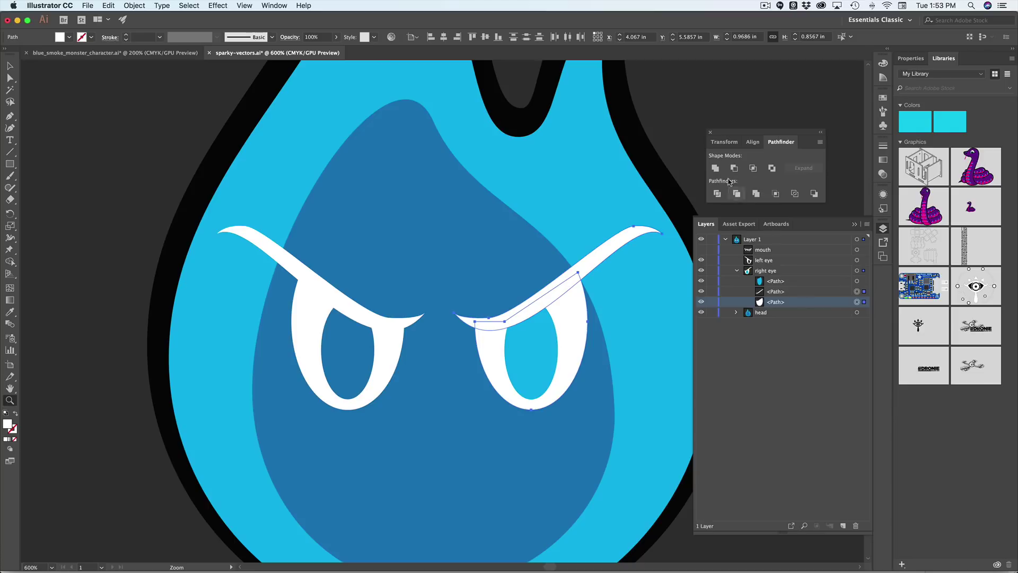
pyautogui.click(715, 168)
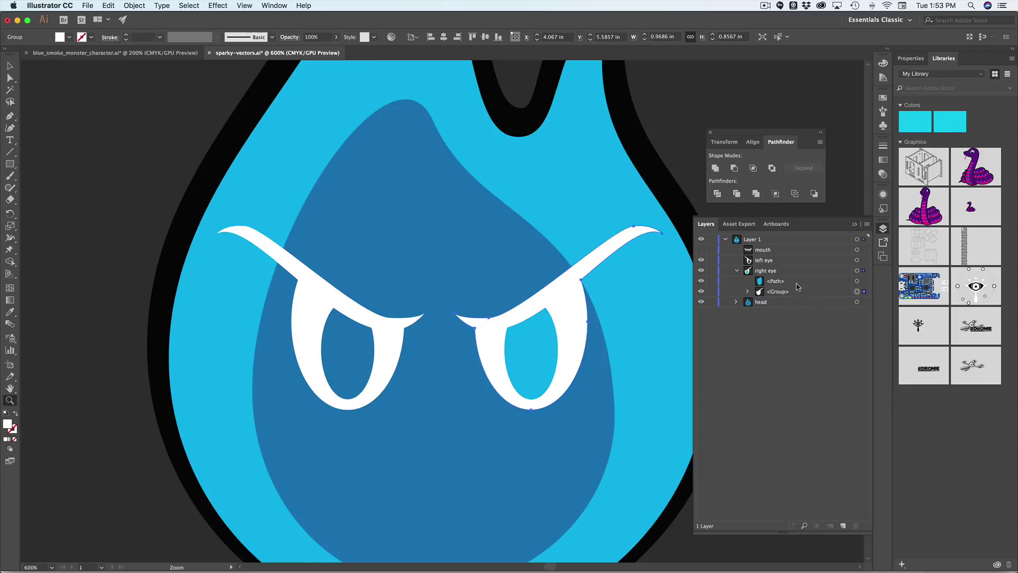
# Delete the stray sliver path from the united right eye group and move the remaining white path out of that group.
pyautogui.click(748, 292)
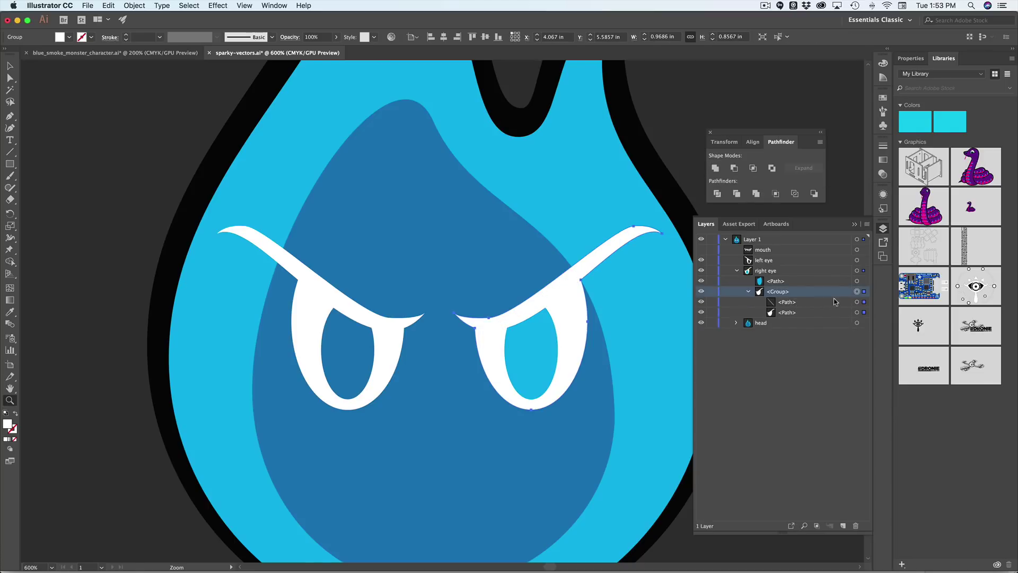
pyautogui.click(795, 302)
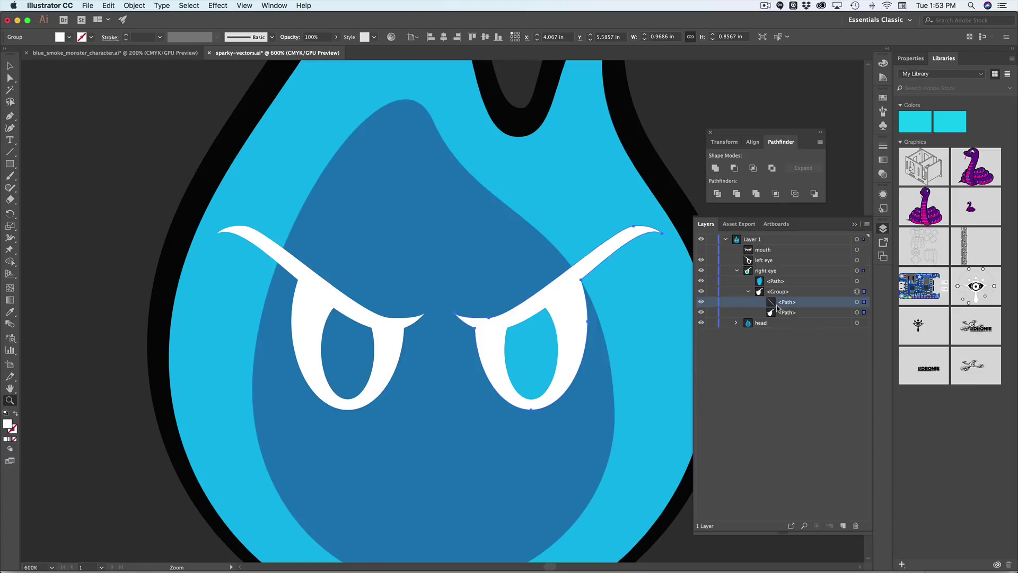
pyautogui.click(854, 526)
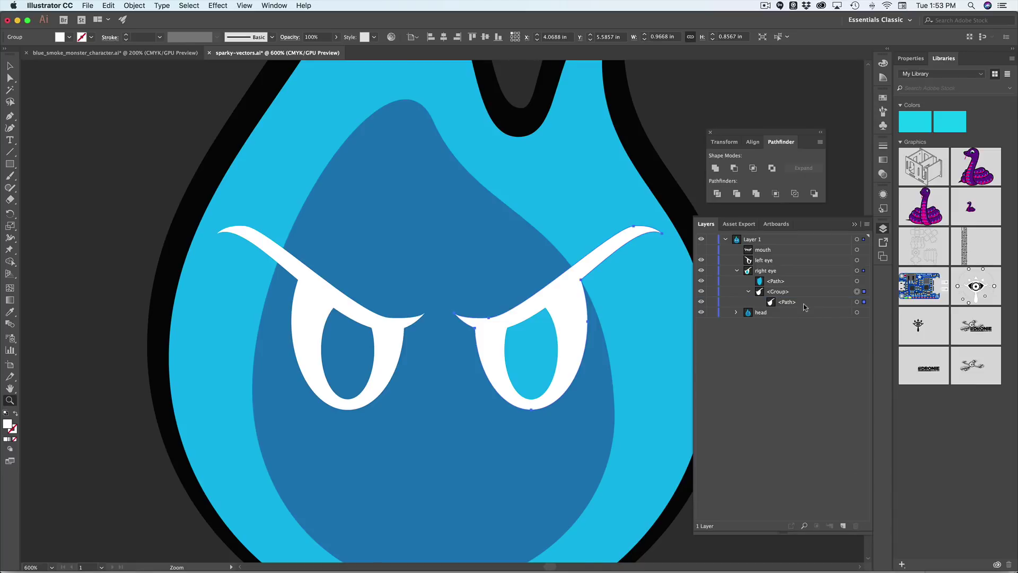
pyautogui.moveTo(785, 302); pyautogui.dragTo(783, 288)
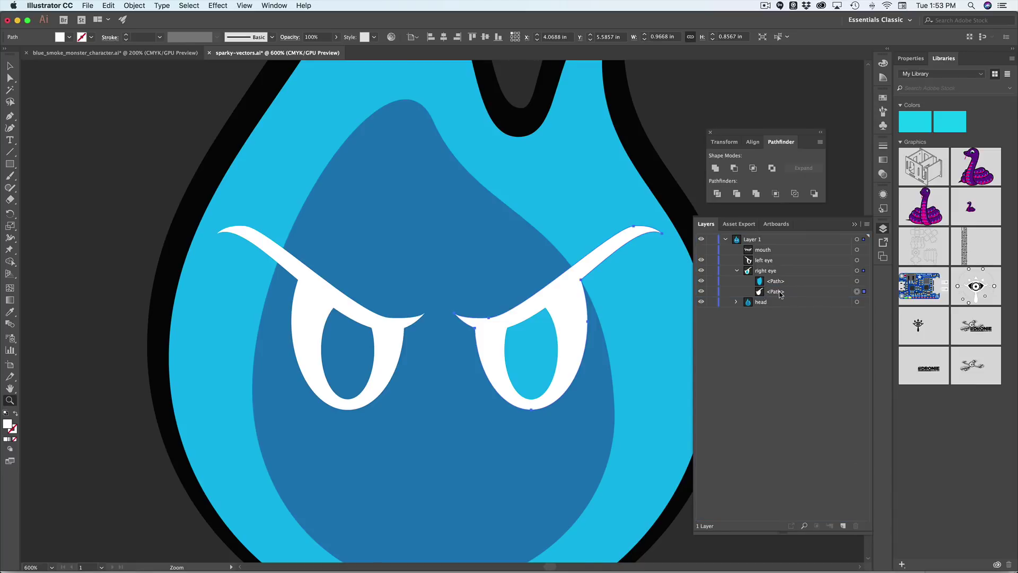
# Cut the blue iris out of the white right eye shape with Minus Front and rename the compound path "right eye".
pyautogui.keyDown('shift'); pyautogui.click(857, 281); pyautogui.keyUp('shift')
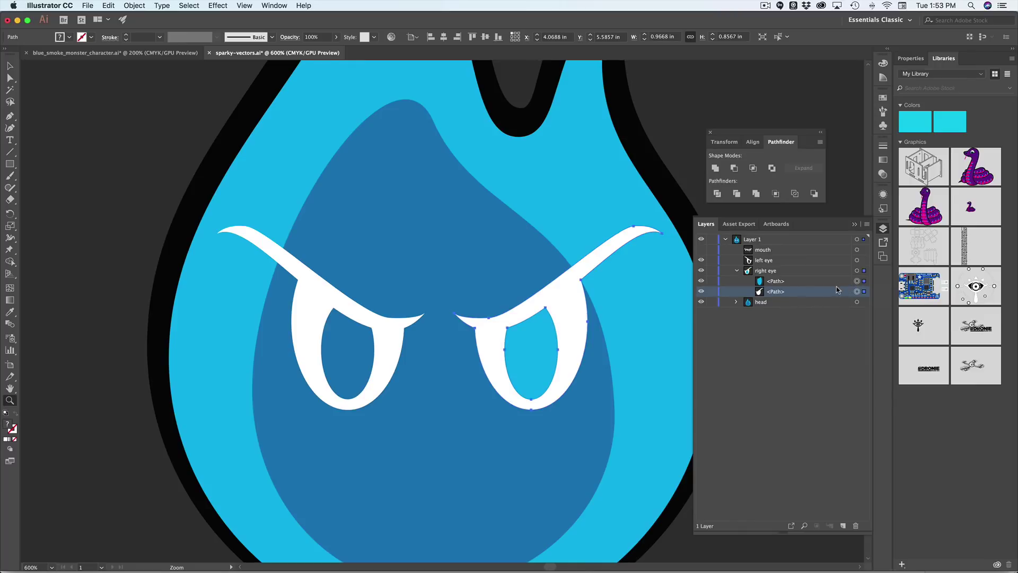
pyautogui.click(735, 169)
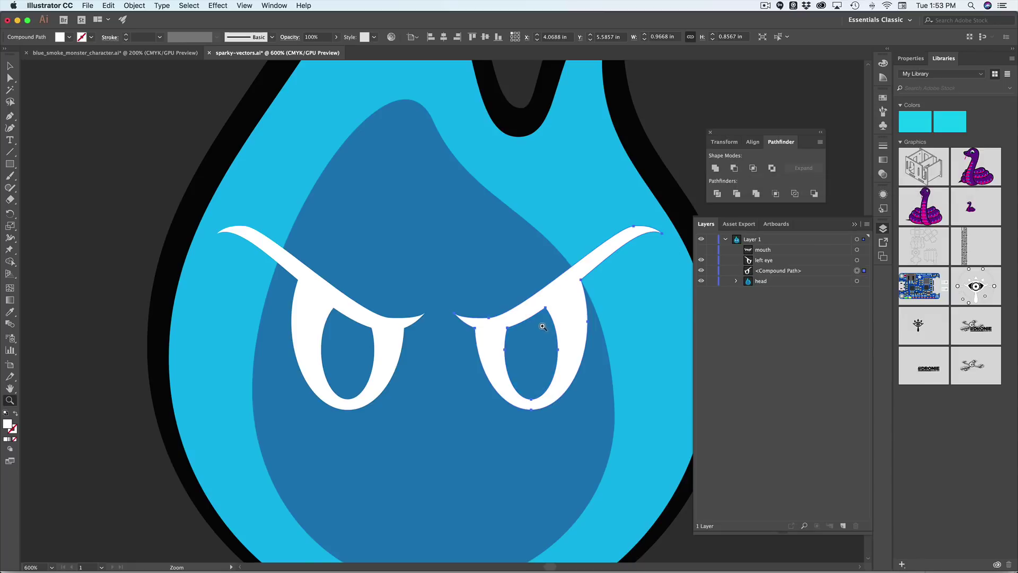
pyautogui.doubleClick(765, 270)
pyautogui.write('right eye')
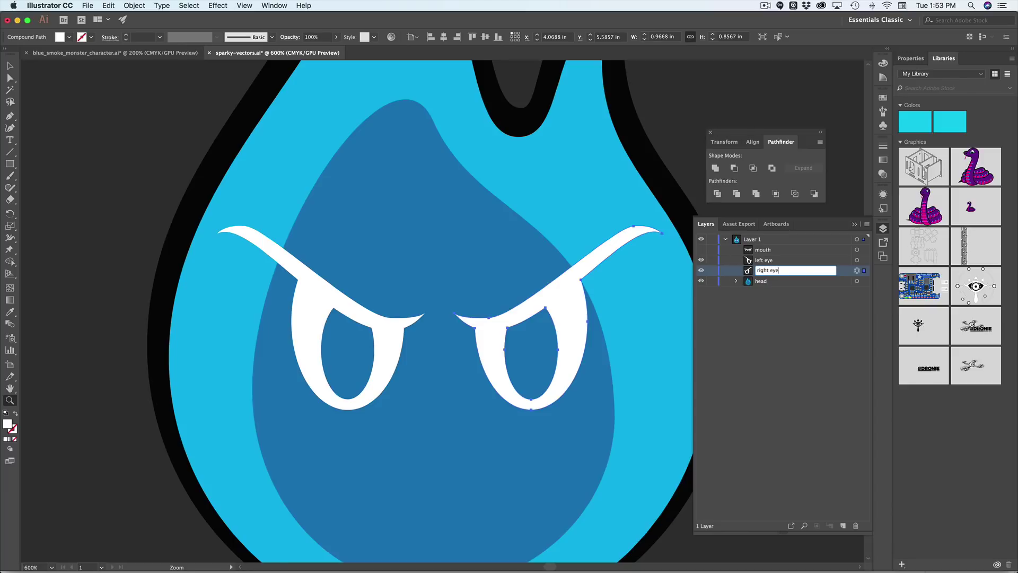
pyautogui.press('Return')
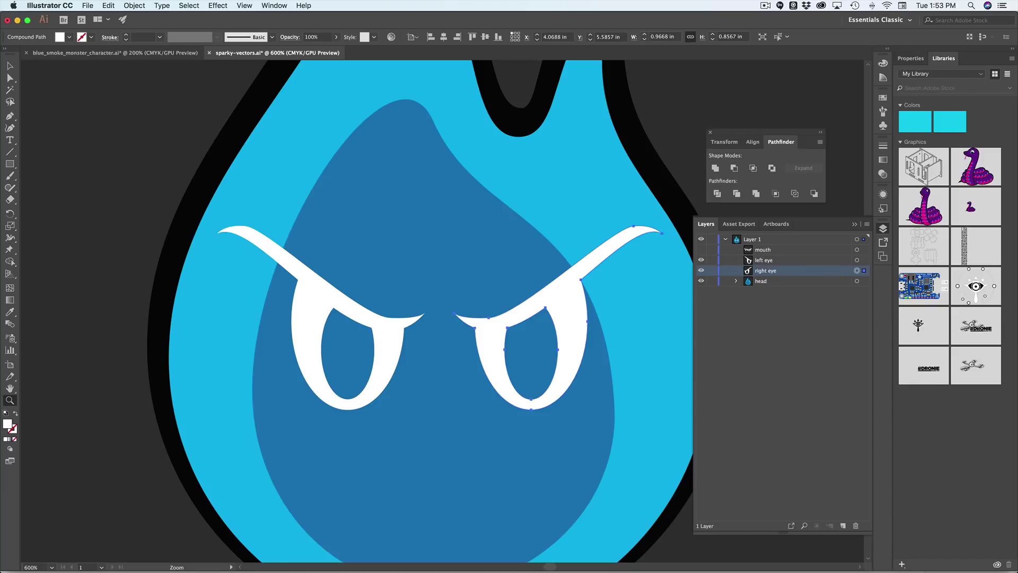
# List the head group's paths, show the mouth, and compare the face with the Sparky sticker picture in Chrome.
pyautogui.click(736, 281)
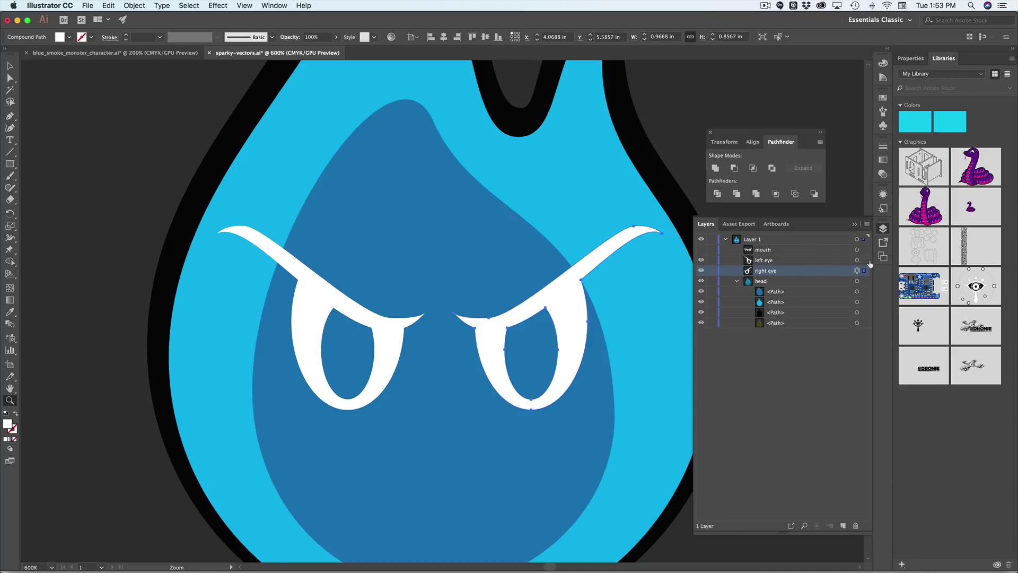
pyautogui.press('super+shift+a')
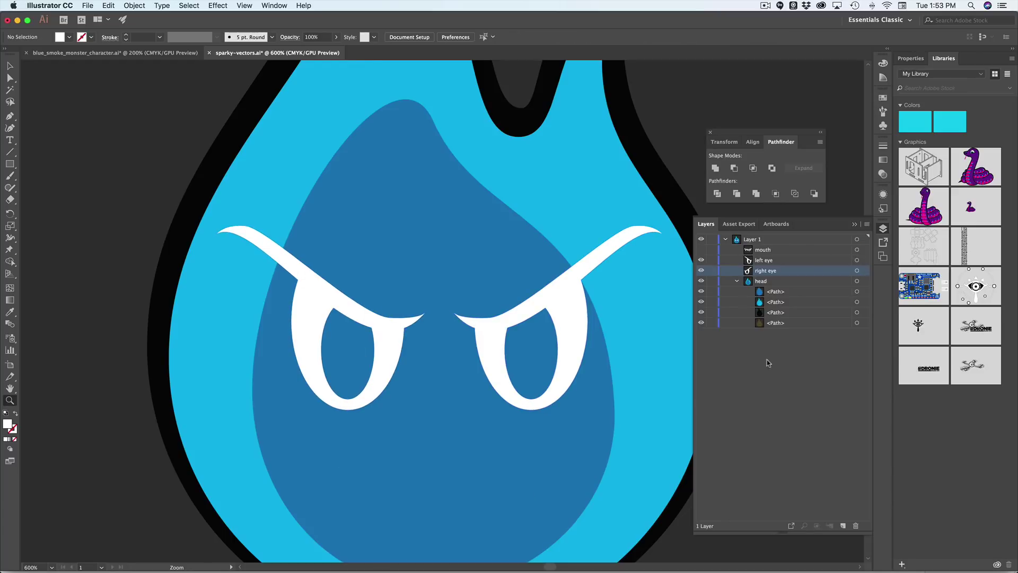
pyautogui.click(773, 302)
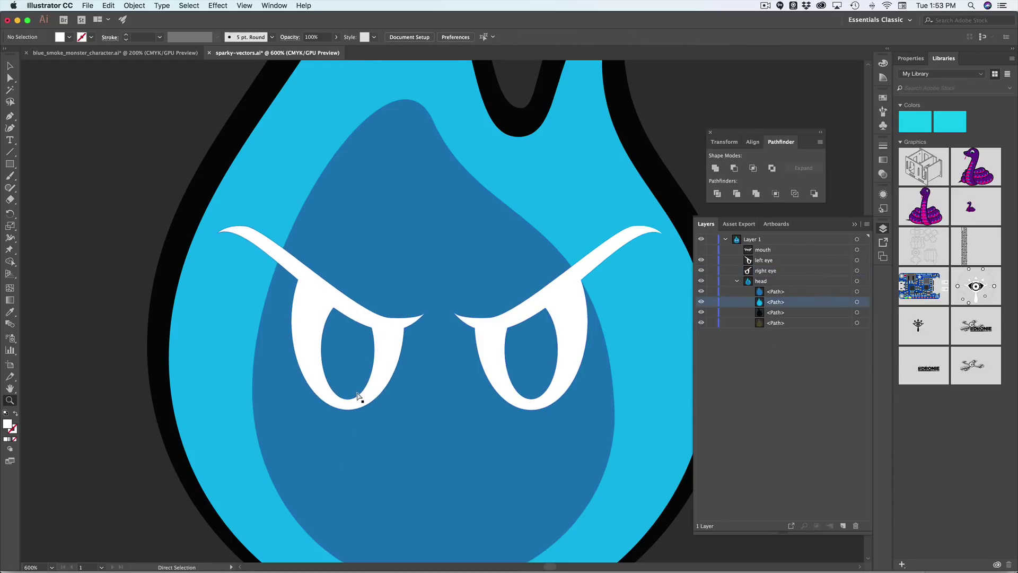
pyautogui.press('super+minus')
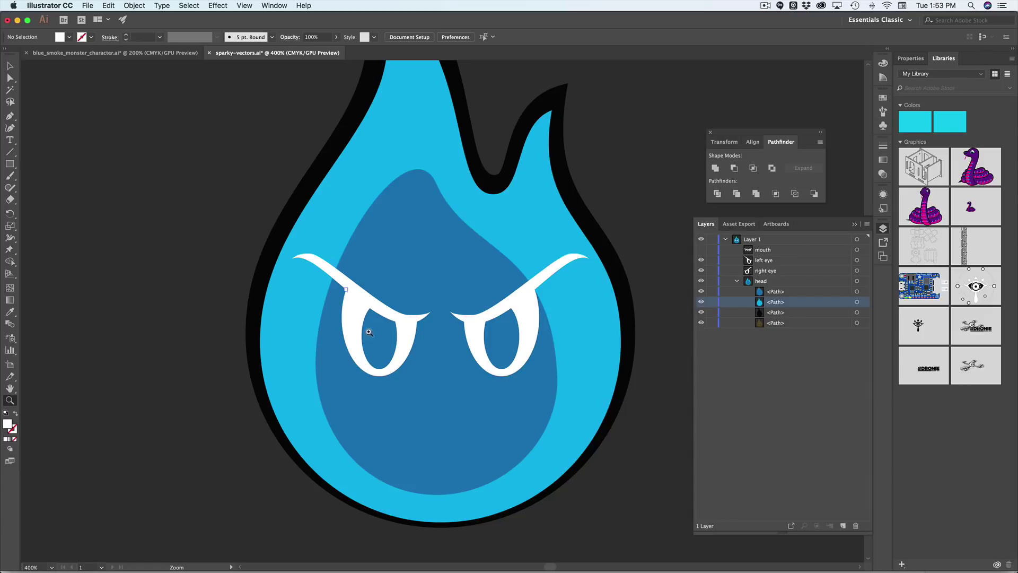
pyautogui.click(702, 250)
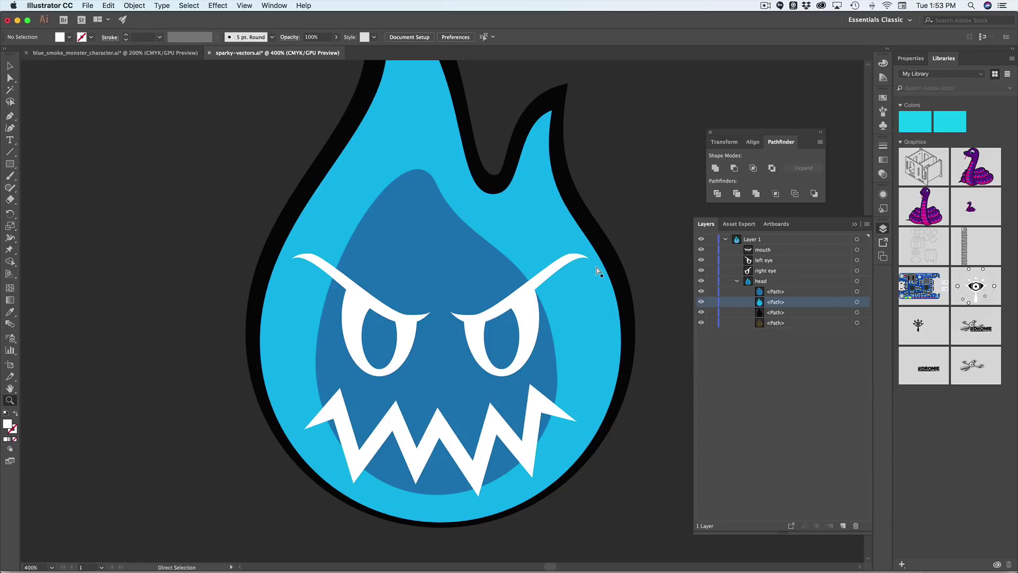
pyautogui.press('super+Tab')
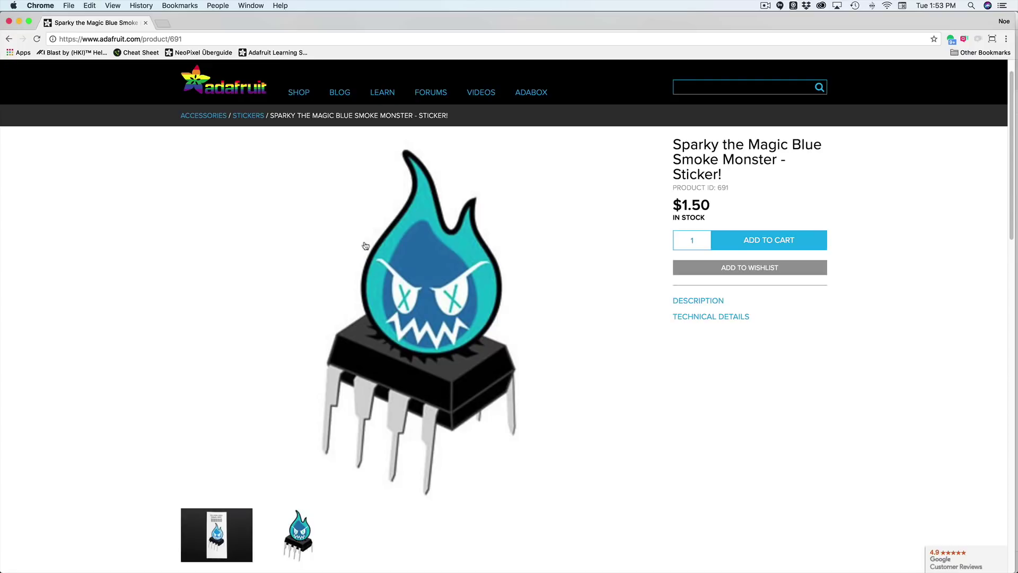
pyautogui.press('super+Tab')
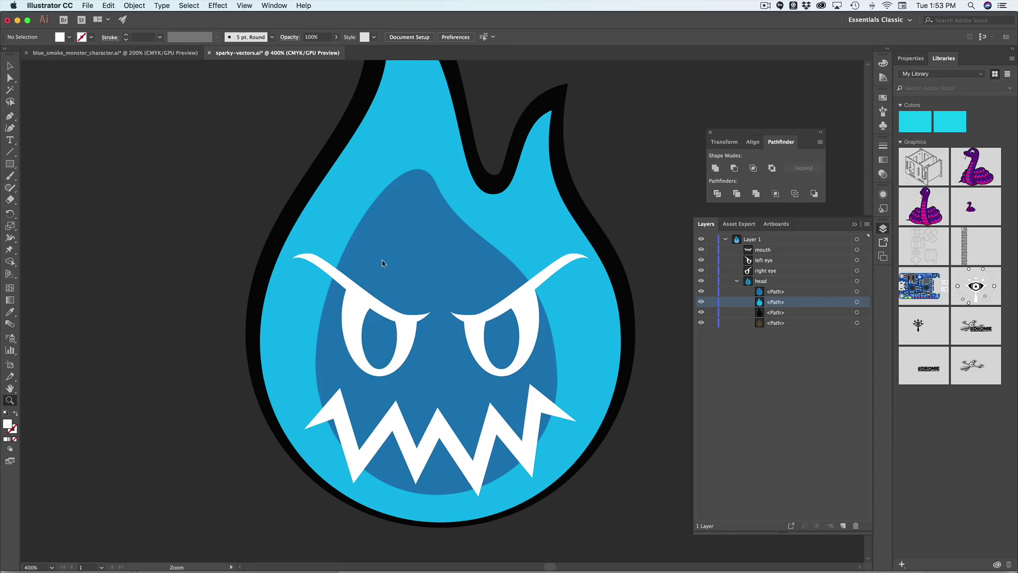
# Examine the head group's dark blue, cyan and black paths by toggling the inner shape's visibility and selecting each path.
pyautogui.scroll(2, 504, 227)
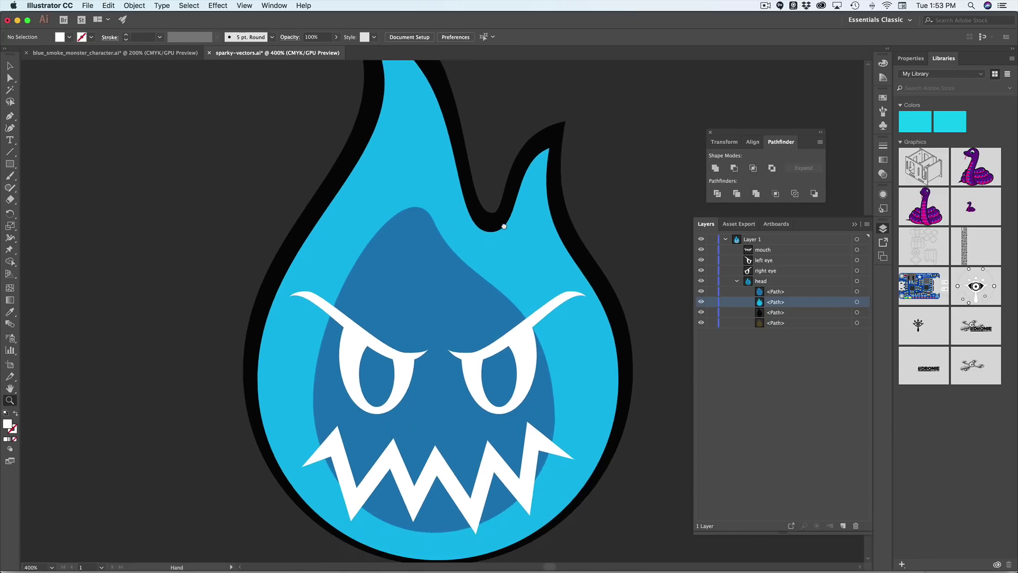
pyautogui.click(702, 292)
pyautogui.click(702, 291)
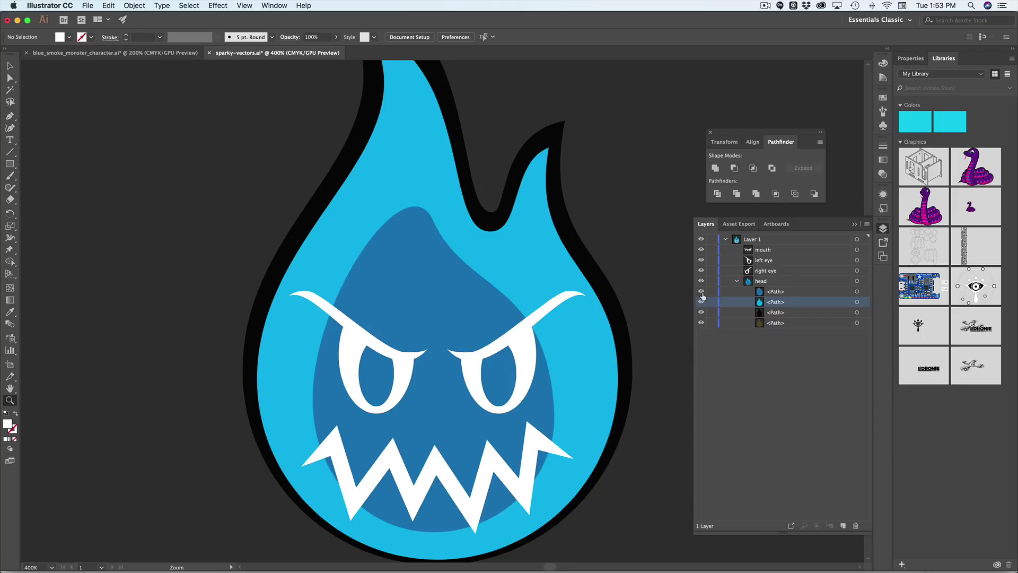
pyautogui.click(702, 292)
pyautogui.click(702, 292)
pyautogui.click(702, 292)
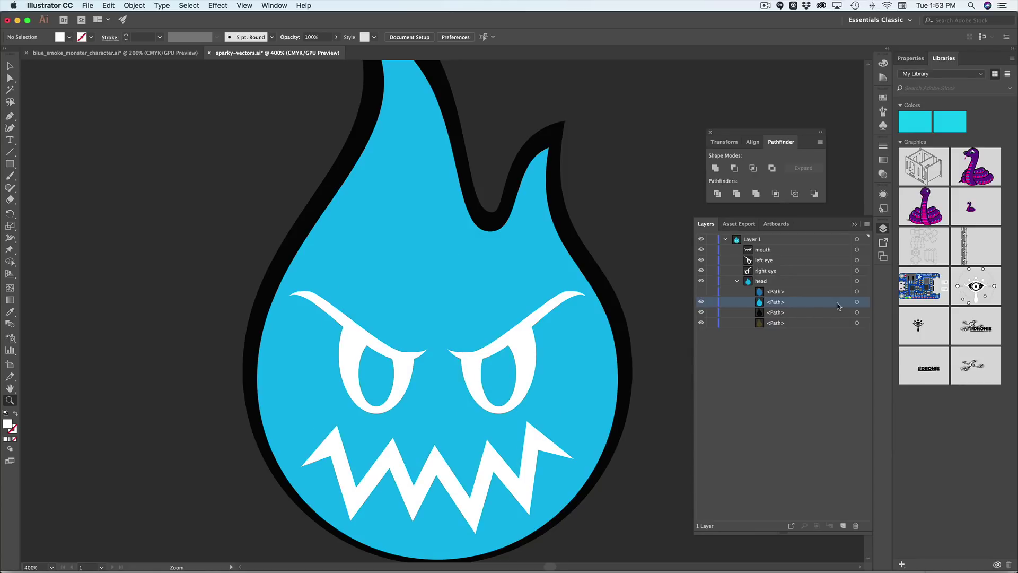
pyautogui.click(857, 302)
pyautogui.click(701, 292)
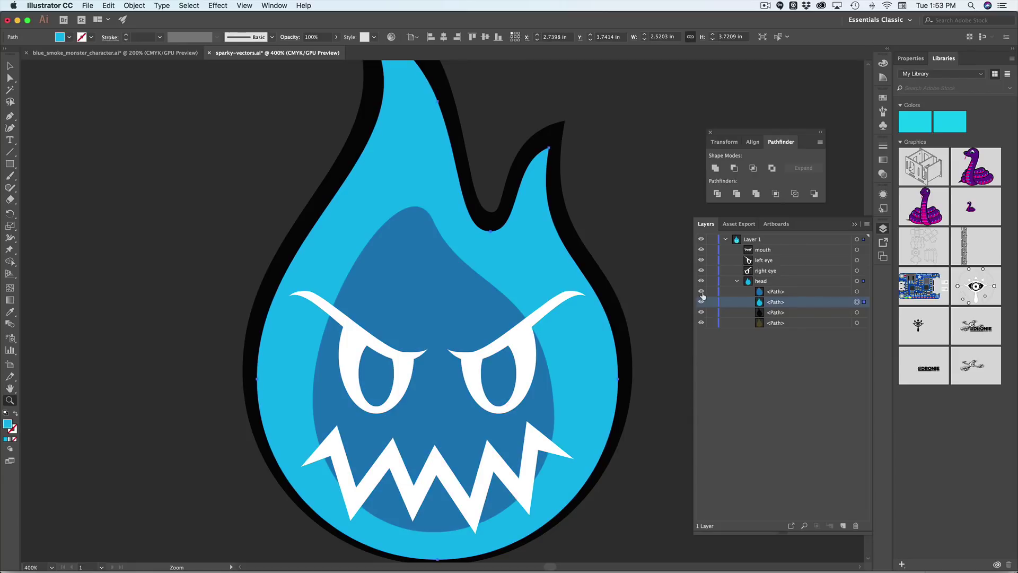
pyautogui.click(857, 292)
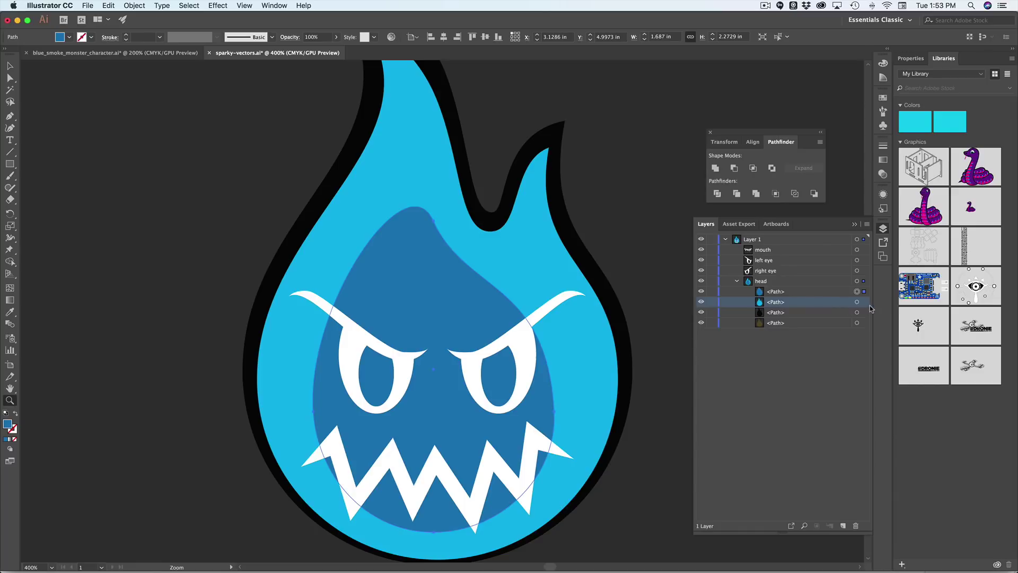
pyautogui.click(857, 301)
pyautogui.click(797, 292)
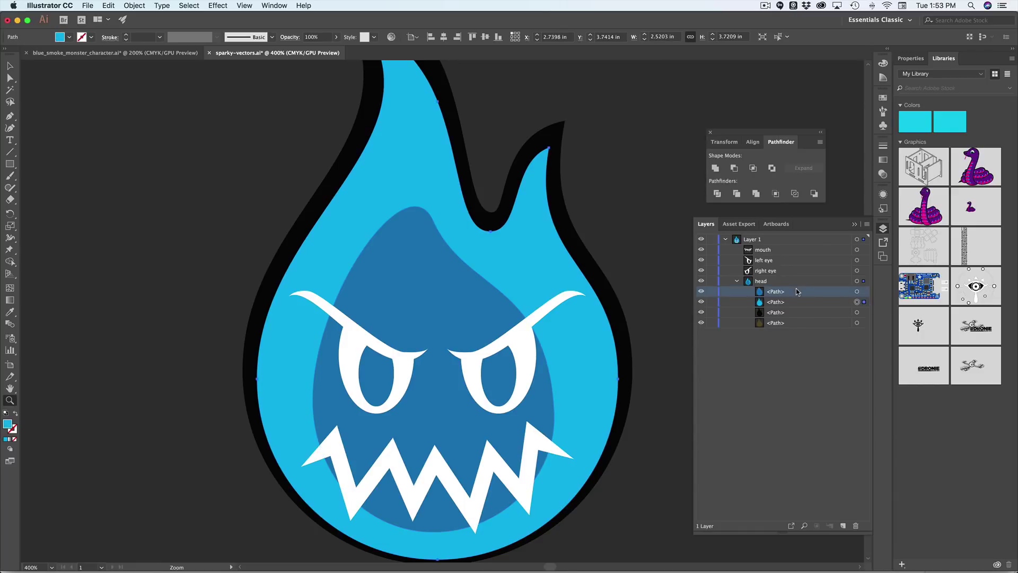
pyautogui.click(709, 291)
pyautogui.click(776, 305)
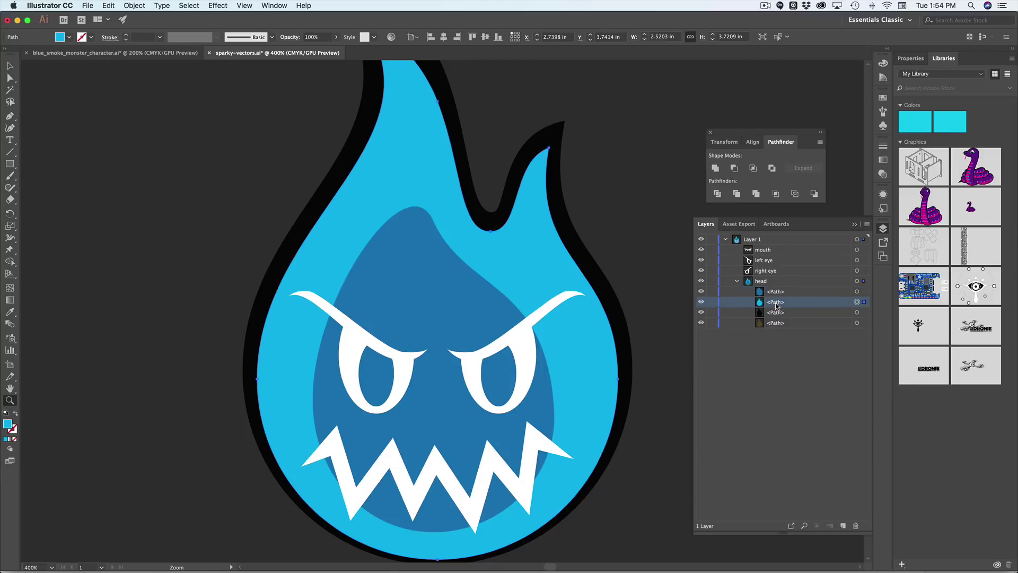
pyautogui.click(857, 313)
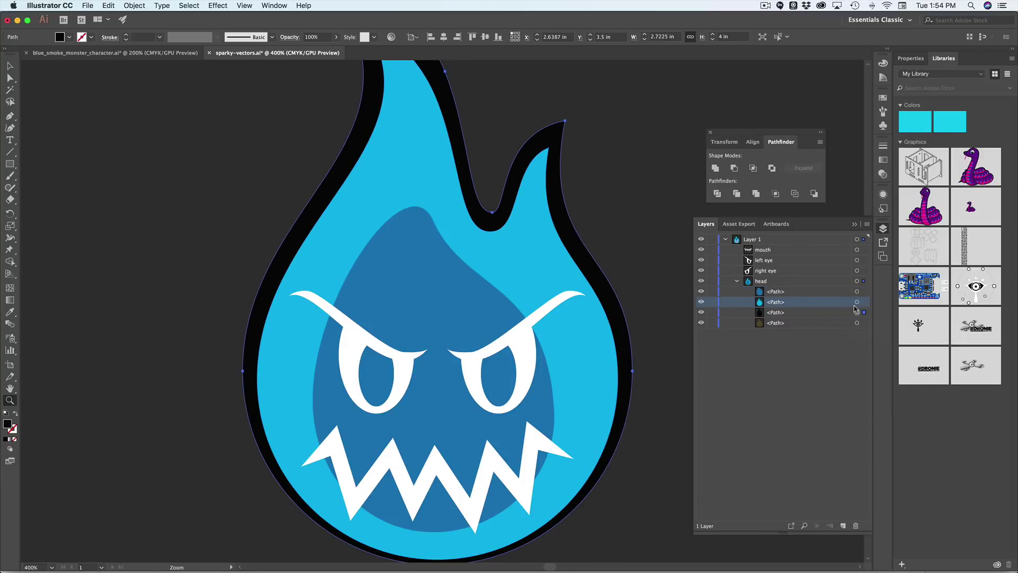
# Duplicate the cyan head path in place and move the copy into the head group, directly below the dark blue inner shape.
pyautogui.click(857, 303)
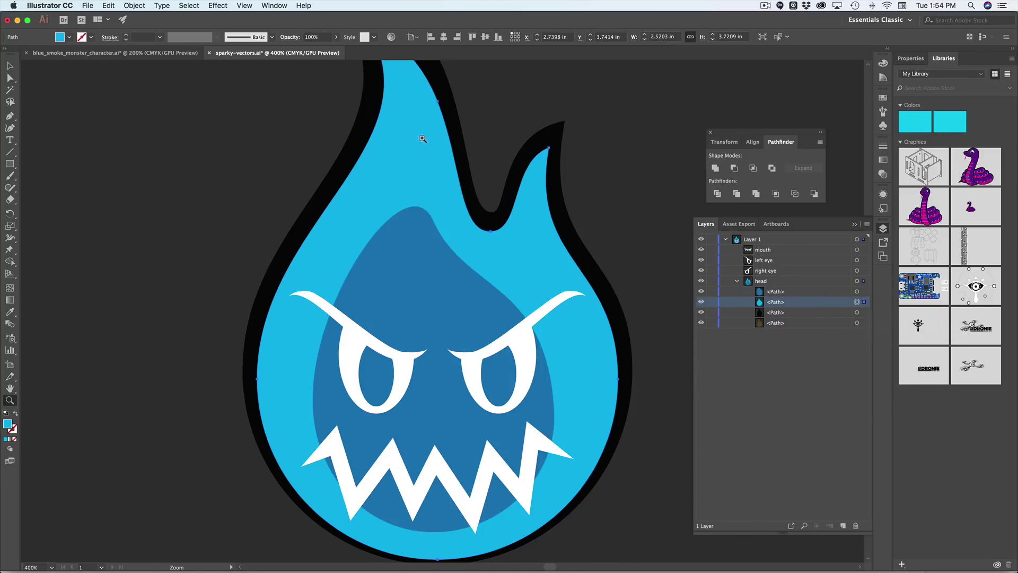
pyautogui.scroll(3, 423, 139)
pyautogui.scroll(-2, 348, 302)
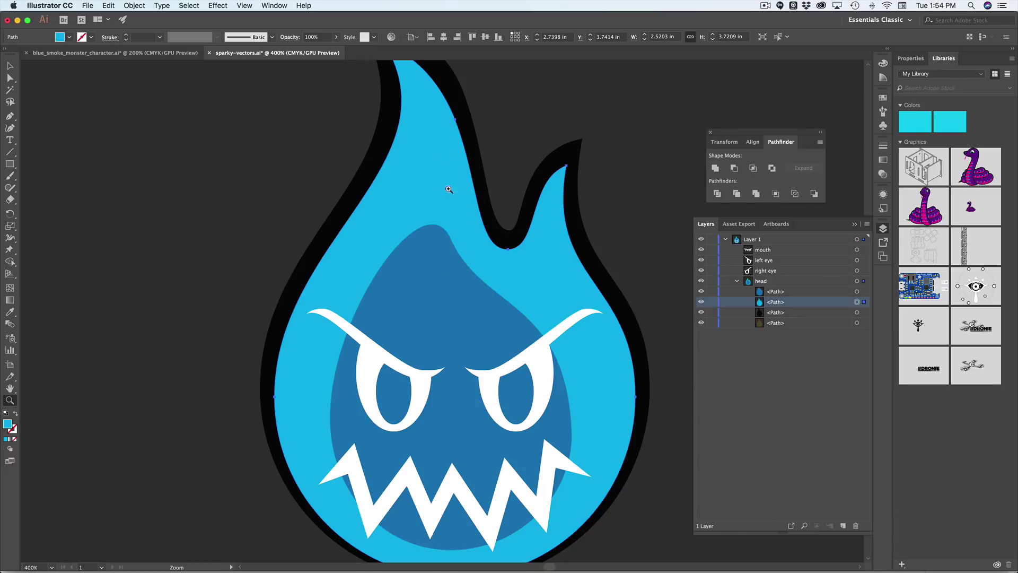
pyautogui.moveTo(454, 294); pyautogui.dragTo(454, 268)
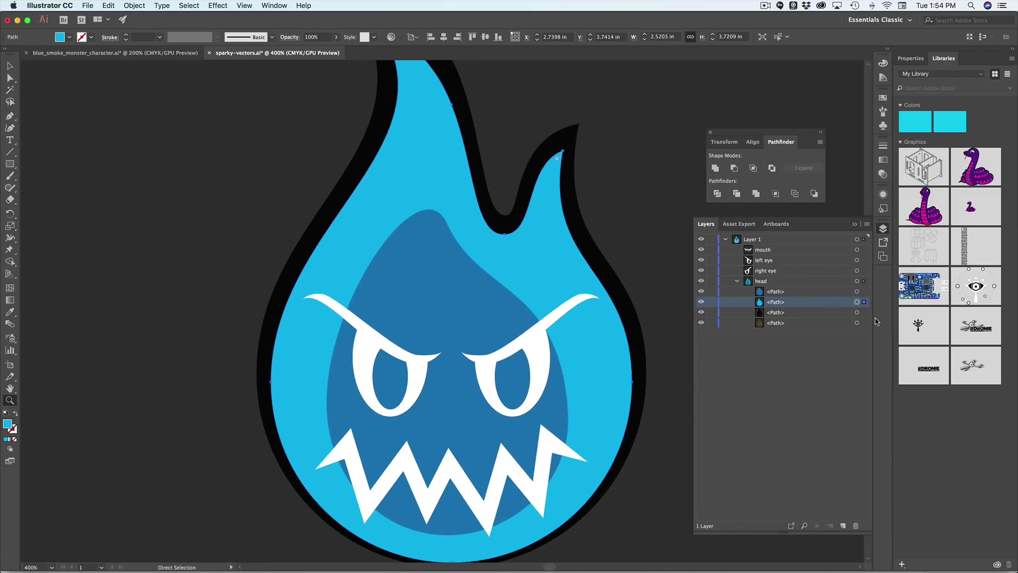
pyautogui.press('super+c')
pyautogui.press('super+shift+v')
pyautogui.moveTo(776, 249); pyautogui.dragTo(790, 298)
# Fill the copied head path with the dark blue of the inner flame shape using the Eyedropper.
pyautogui.click(812, 303)
pyautogui.click(11, 312)
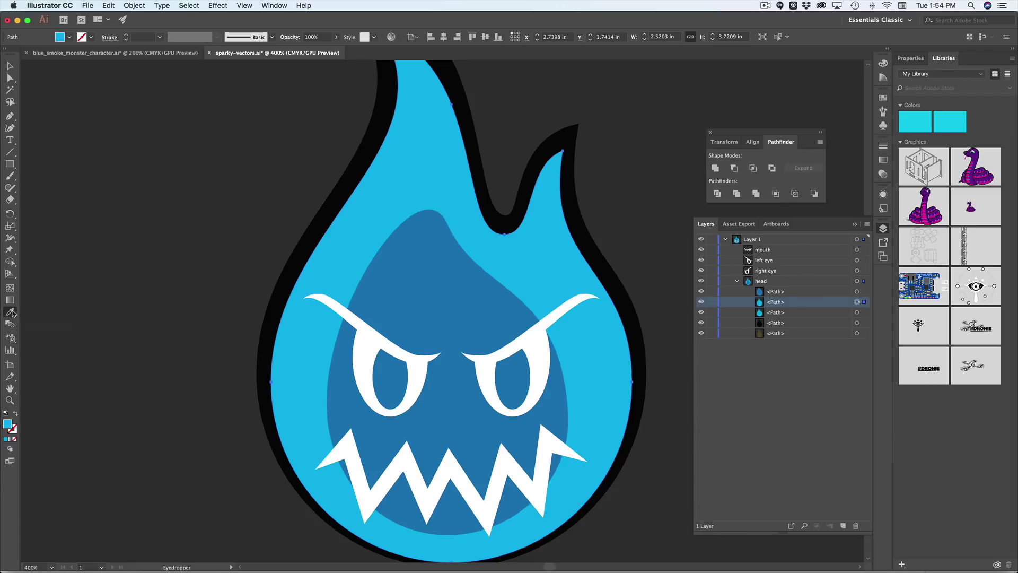
pyautogui.click(396, 260)
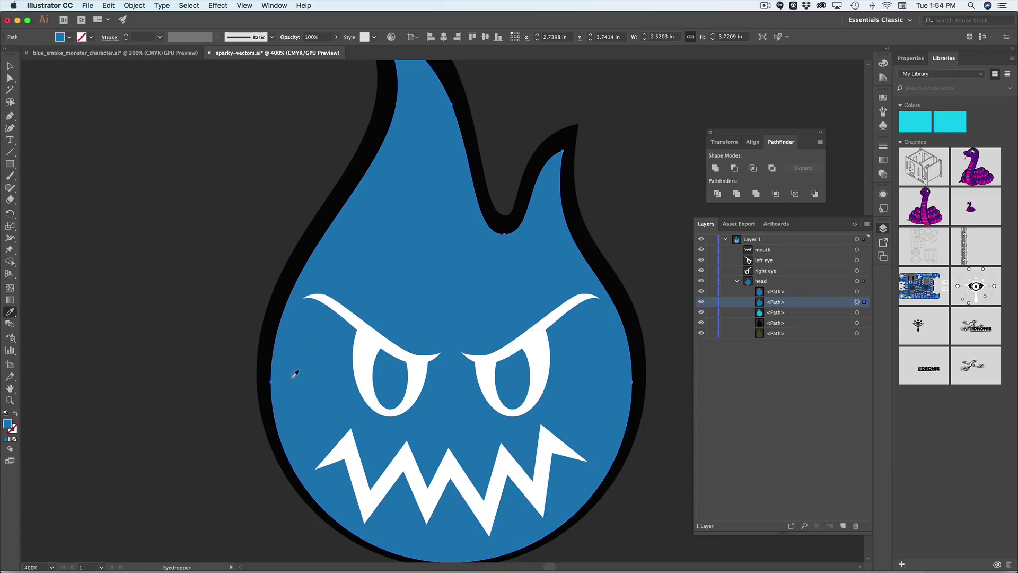
# Hide the dark blue head copy, the mouth and both eyes, and place the inner flame shape directly above the cyan head path.
pyautogui.click(9, 78)
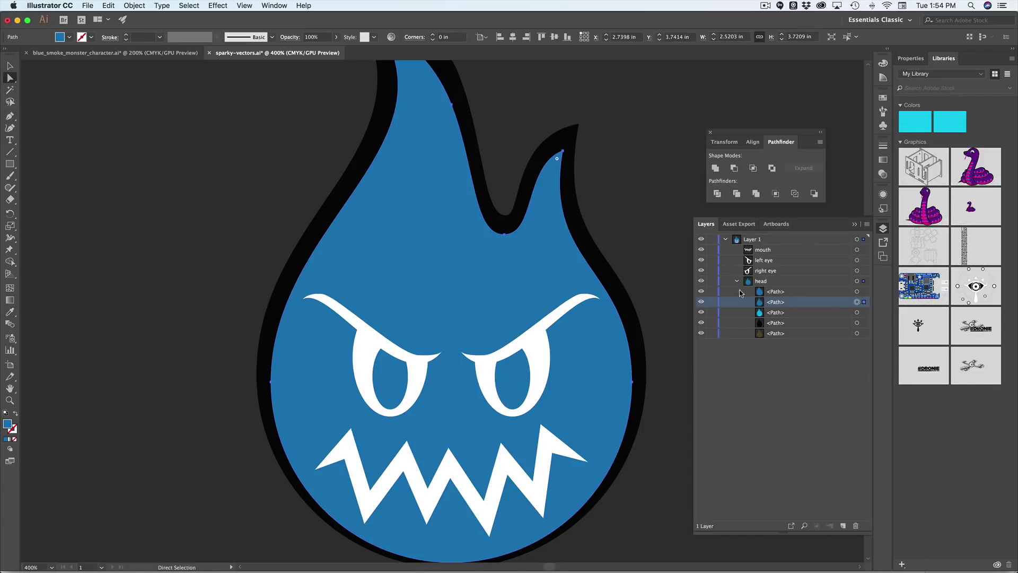
pyautogui.click(702, 301)
pyautogui.moveTo(793, 302); pyautogui.dragTo(792, 288)
pyautogui.click(785, 302)
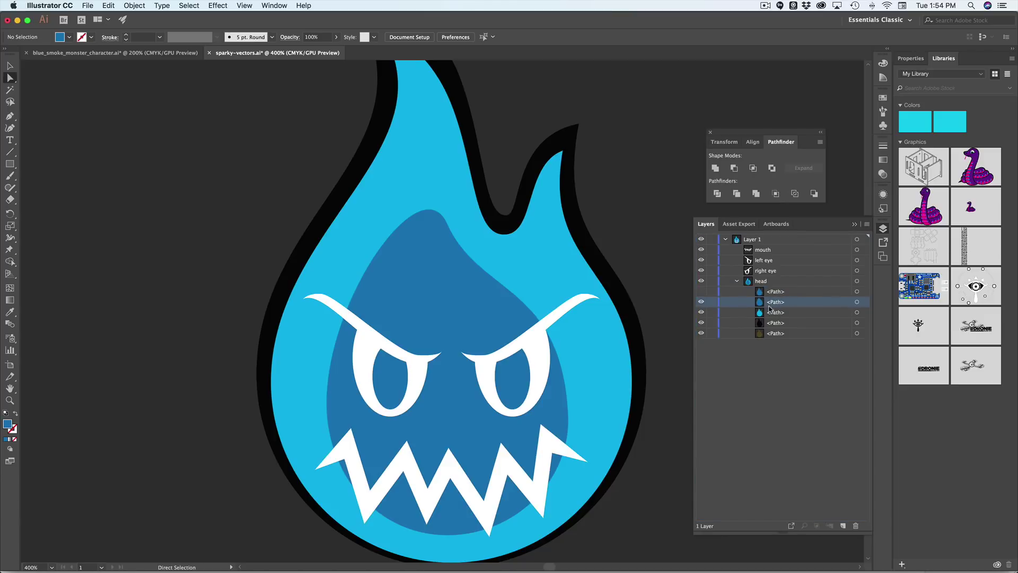
pyautogui.moveTo(704, 272); pyautogui.dragTo(702, 249)
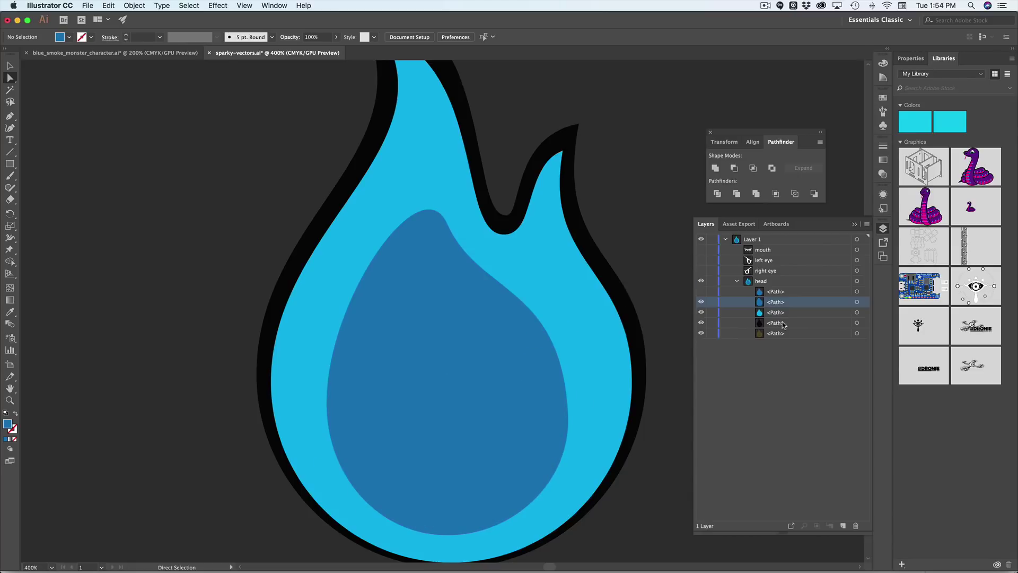
# Subtract the inner flame shape from the cyan head path with Minus Front and check the resulting cut-out by toggling its visibility.
pyautogui.click(858, 301)
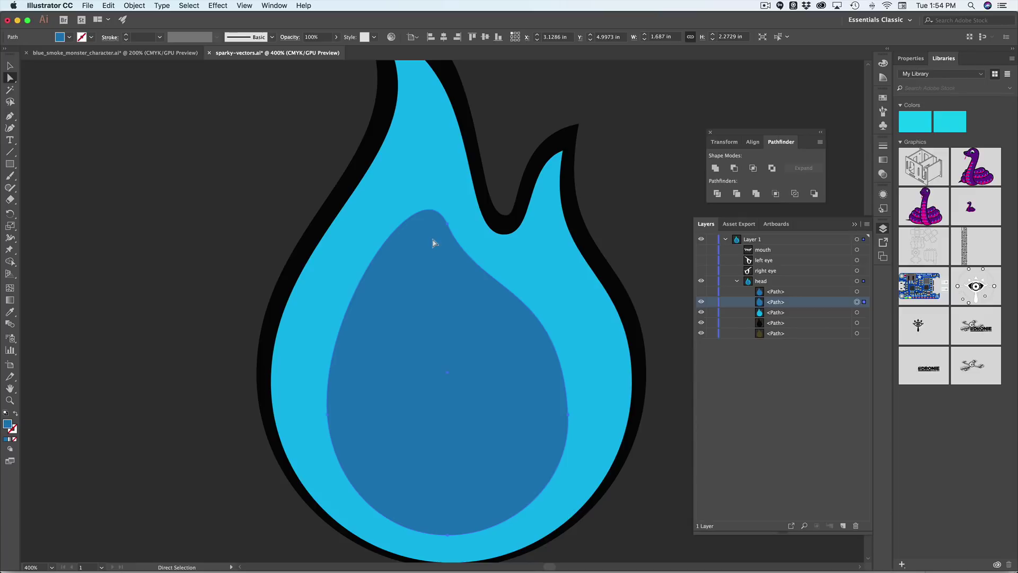
pyautogui.click(701, 313)
pyautogui.click(701, 313)
pyautogui.keyDown('shift'); pyautogui.click(857, 313); pyautogui.keyUp('shift')
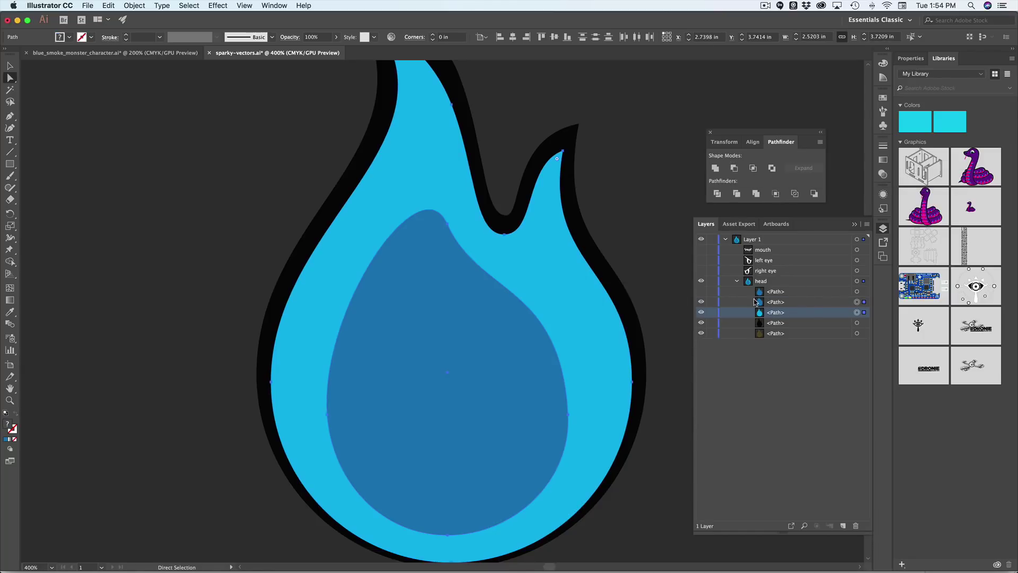
pyautogui.click(734, 168)
pyautogui.click(784, 304)
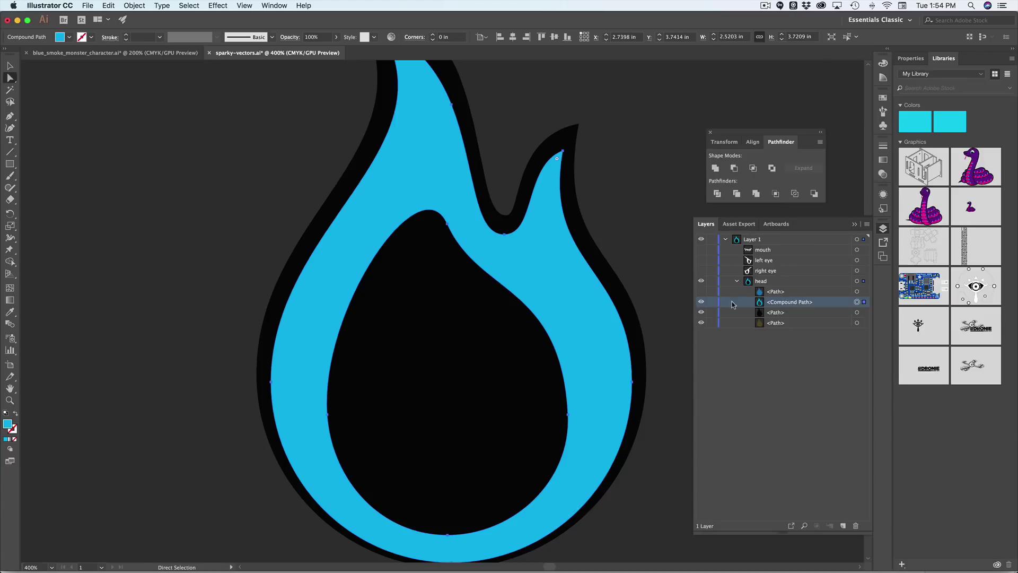
pyautogui.click(701, 303)
pyautogui.click(702, 303)
pyautogui.click(701, 302)
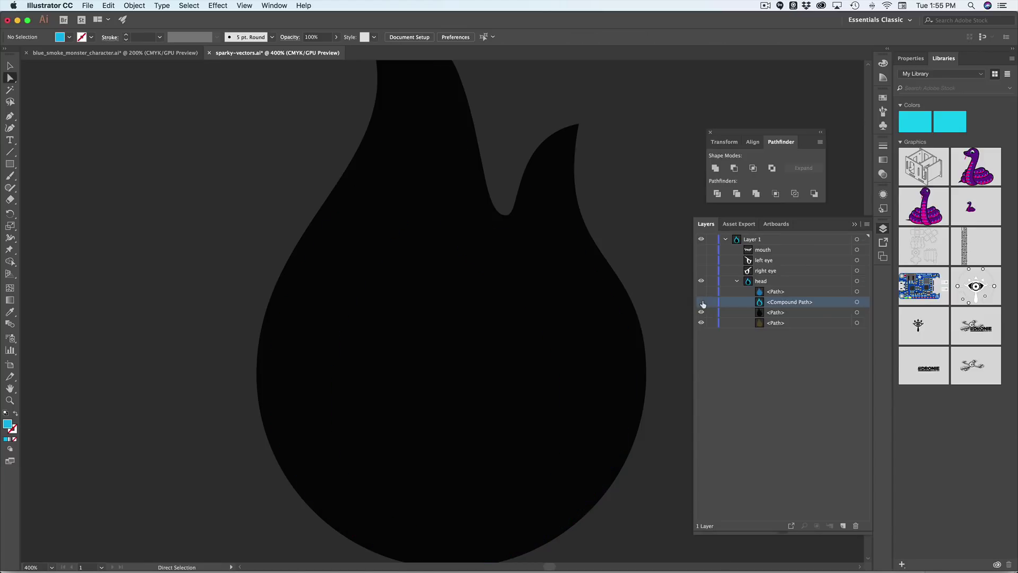
pyautogui.click(702, 302)
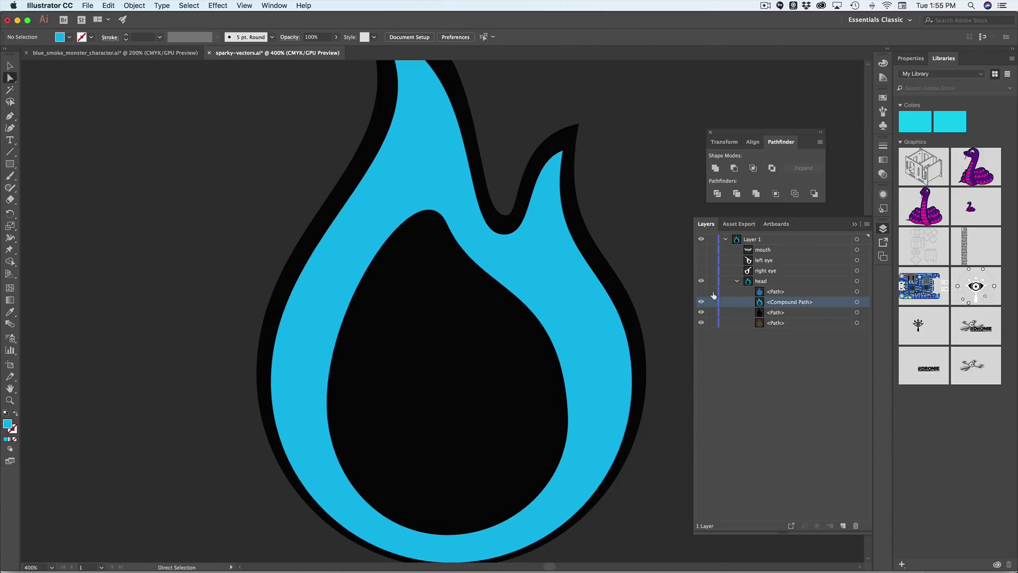
# Move the dark blue head copy directly below the cyan compound path and make it visible.
pyautogui.click(786, 292)
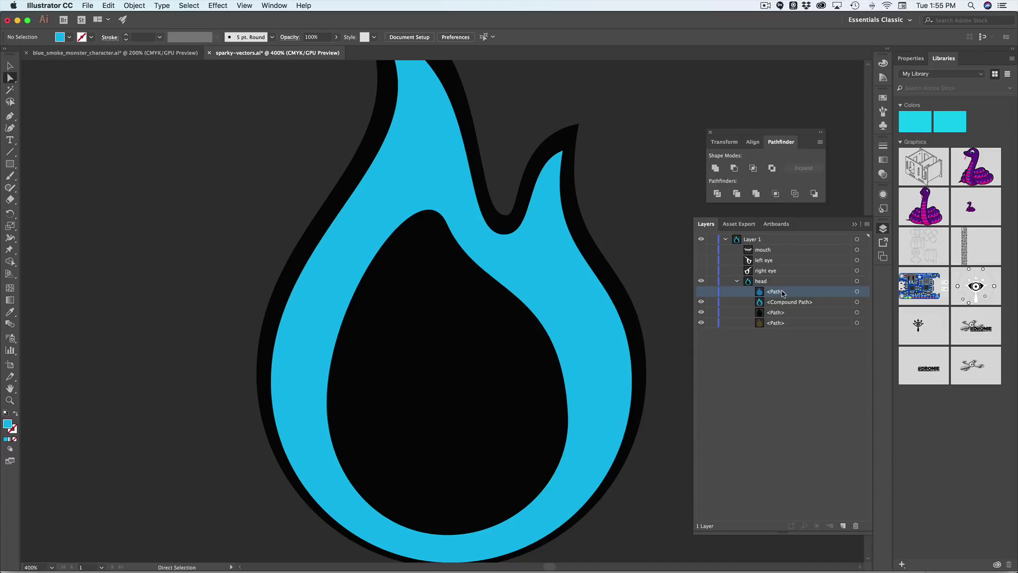
pyautogui.moveTo(783, 293)
pyautogui.mouseDown()
pyautogui.moveTo(787, 303)
pyautogui.moveTo(766, 308)
pyautogui.moveTo(783, 309)
pyautogui.mouseUp()
pyautogui.click(701, 301)
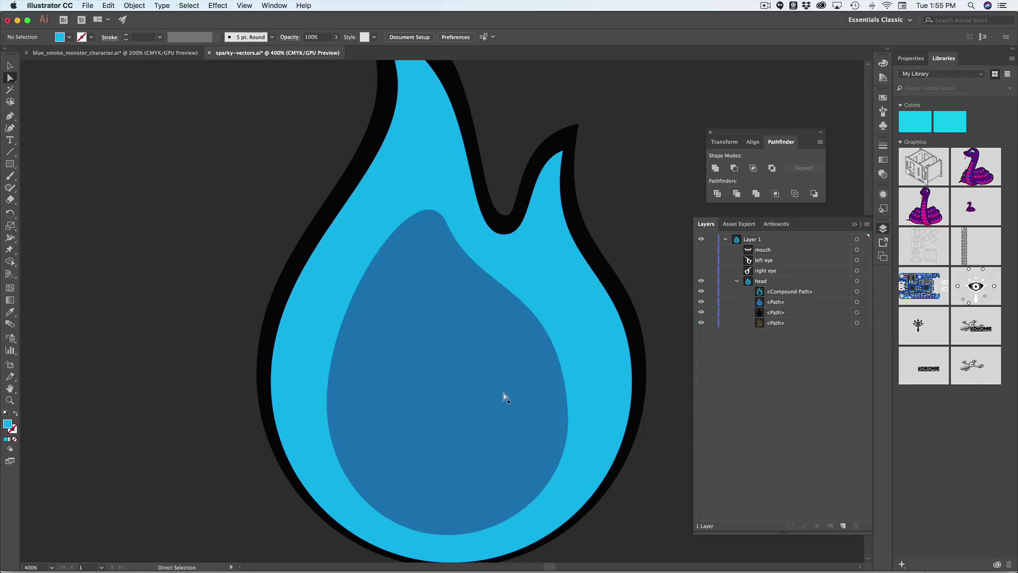
# Examine how the cyan compound path, dark blue path and black path stack by toggling the visibility of each.
pyautogui.click(773, 293)
pyautogui.click(702, 292)
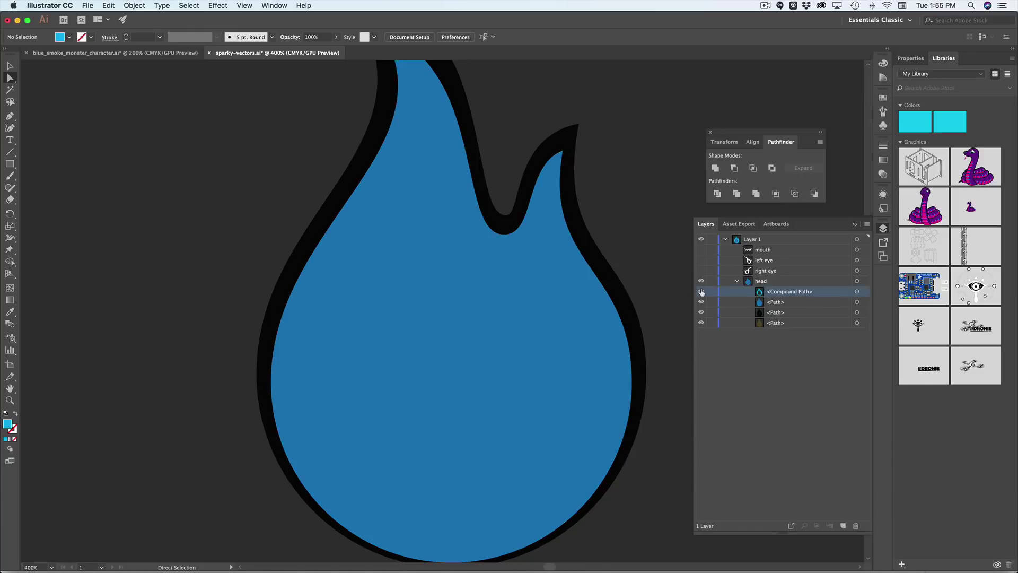
pyautogui.click(702, 291)
pyautogui.click(701, 301)
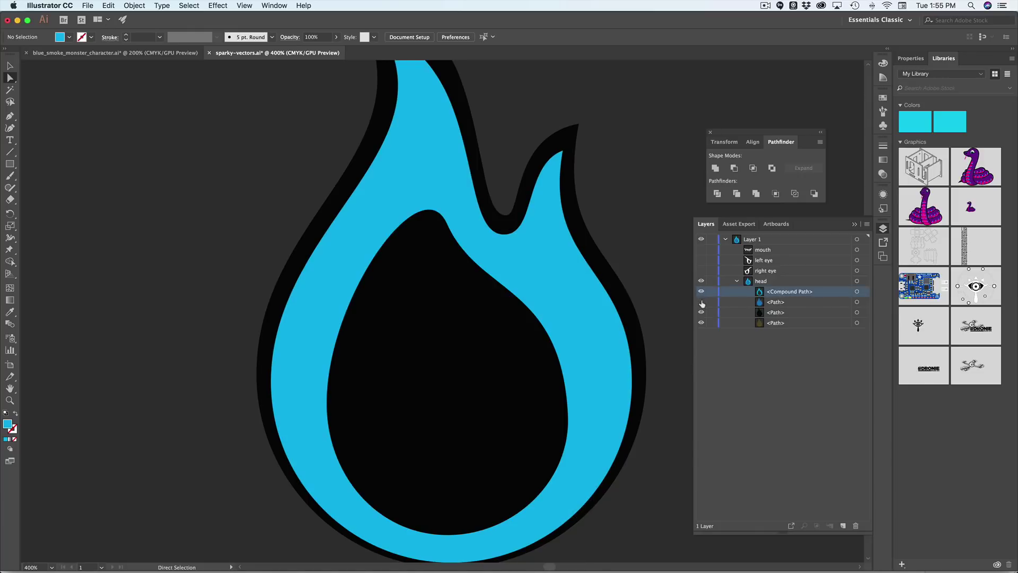
pyautogui.click(701, 302)
pyautogui.click(702, 302)
pyautogui.click(701, 302)
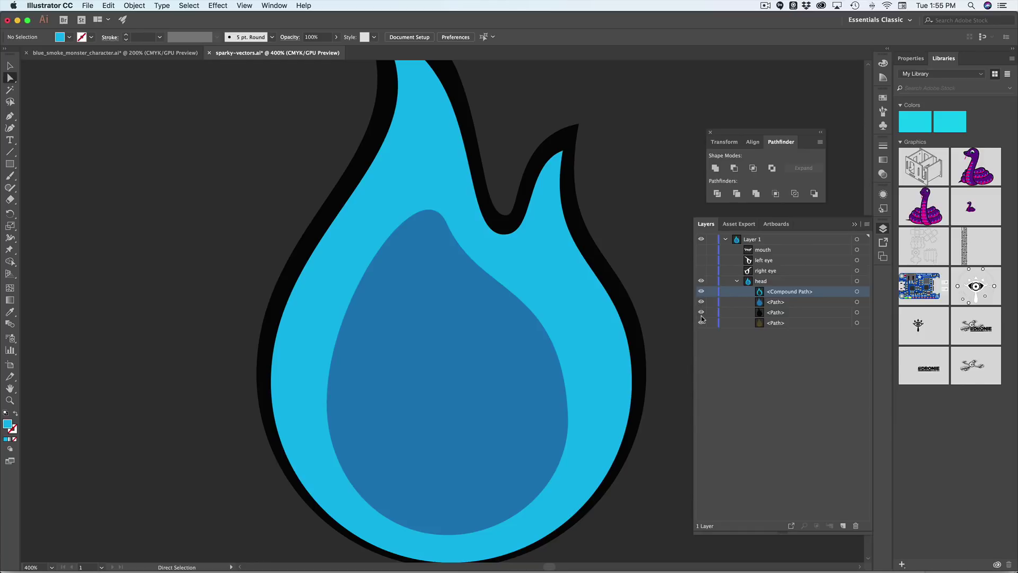
pyautogui.click(701, 313)
pyautogui.click(701, 313)
# Show the mouth and both eyes and hide the cyan compound path.
pyautogui.click(701, 270)
pyautogui.click(701, 260)
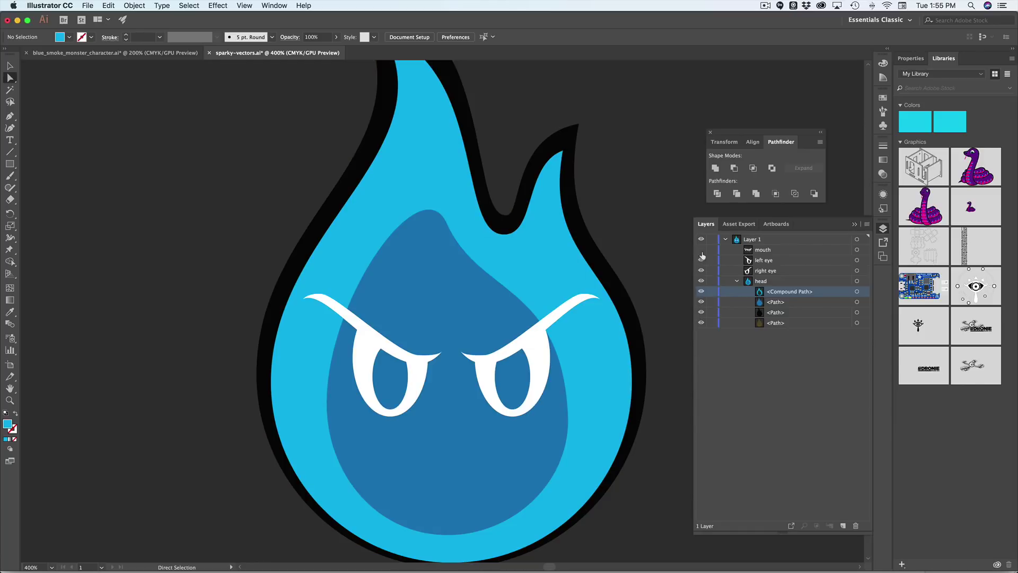
pyautogui.click(701, 250)
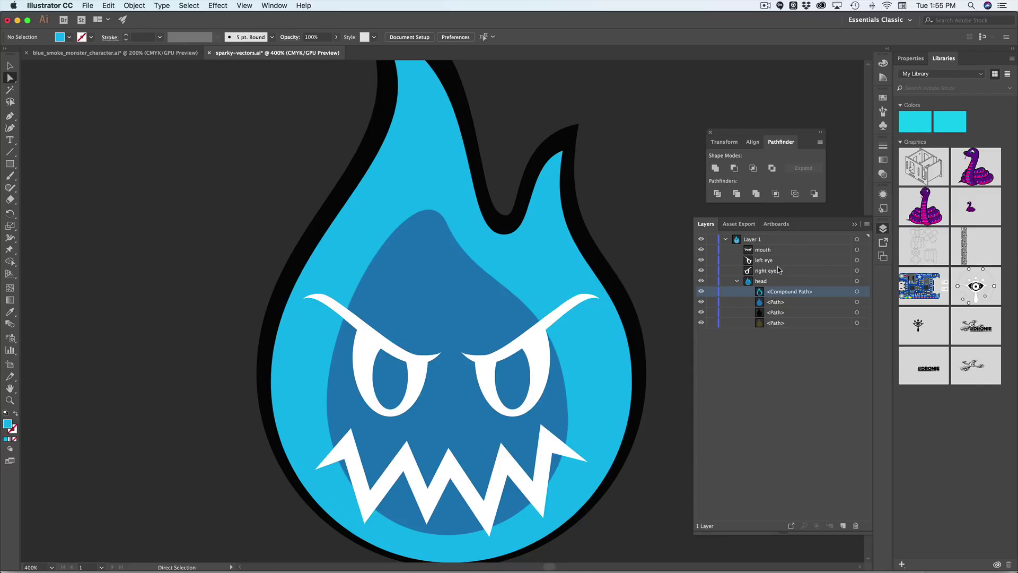
pyautogui.click(701, 301)
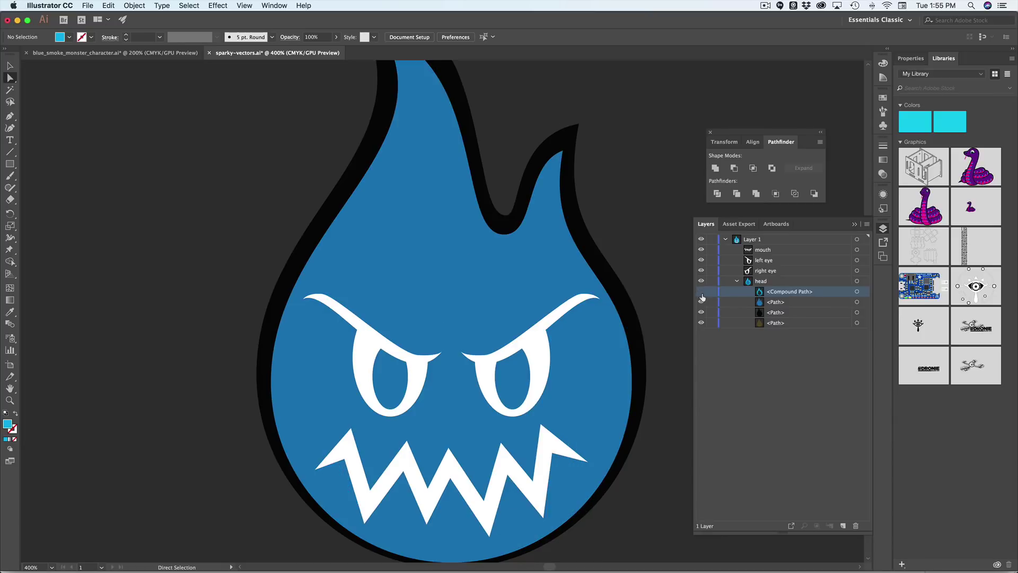
# Duplicate the mouth, left eye and right eye in place and hide the upper set of copies.
pyautogui.click(857, 270)
pyautogui.keyDown('shift'); pyautogui.click(857, 260); pyautogui.keyUp('shift')
pyautogui.keyDown('shift'); pyautogui.click(857, 250); pyautogui.keyUp('shift')
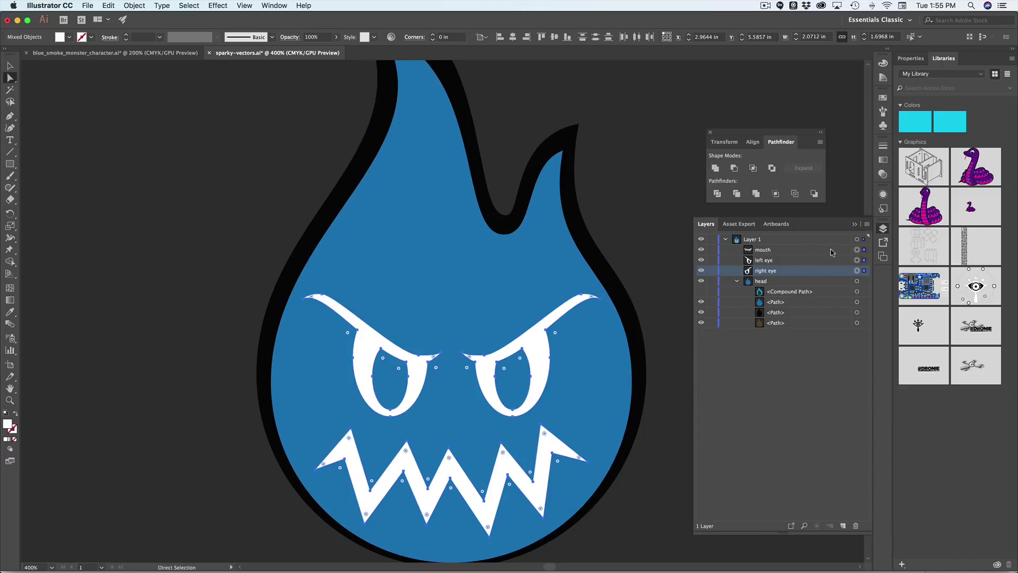
pyautogui.press('super+c')
pyautogui.press('super+f')
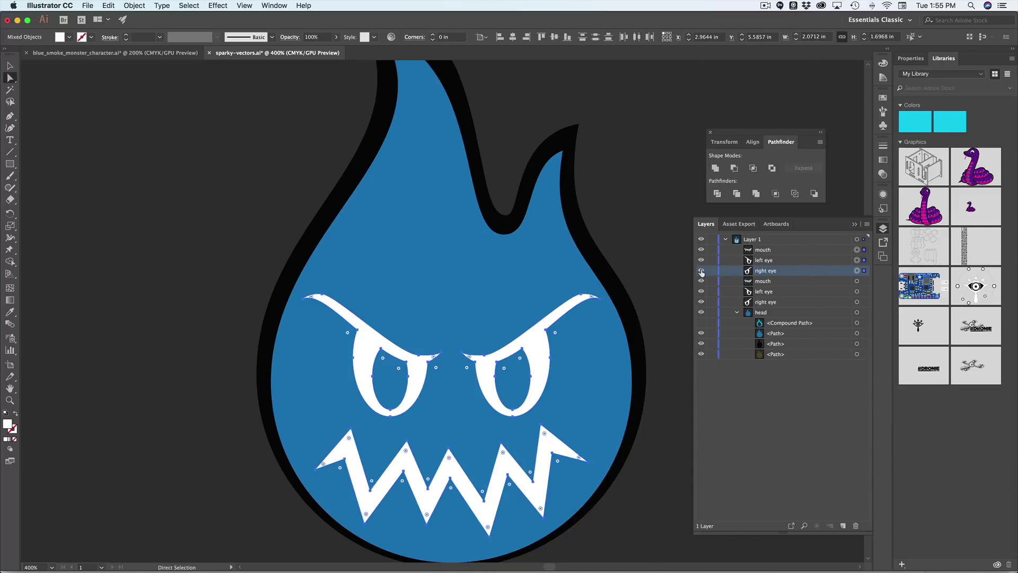
pyautogui.moveTo(701, 272); pyautogui.dragTo(701, 250)
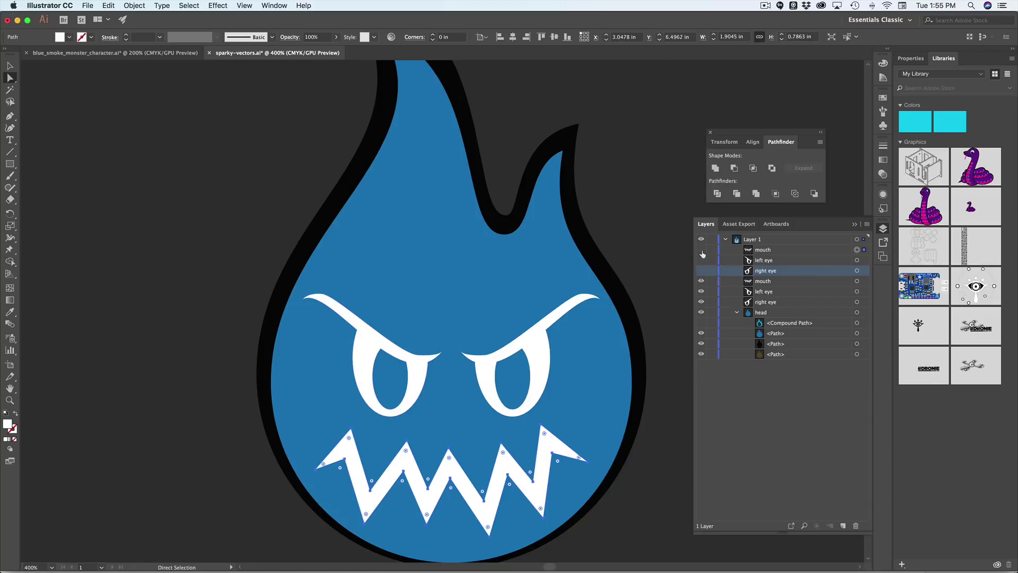
pyautogui.click(765, 284)
pyautogui.click(773, 291)
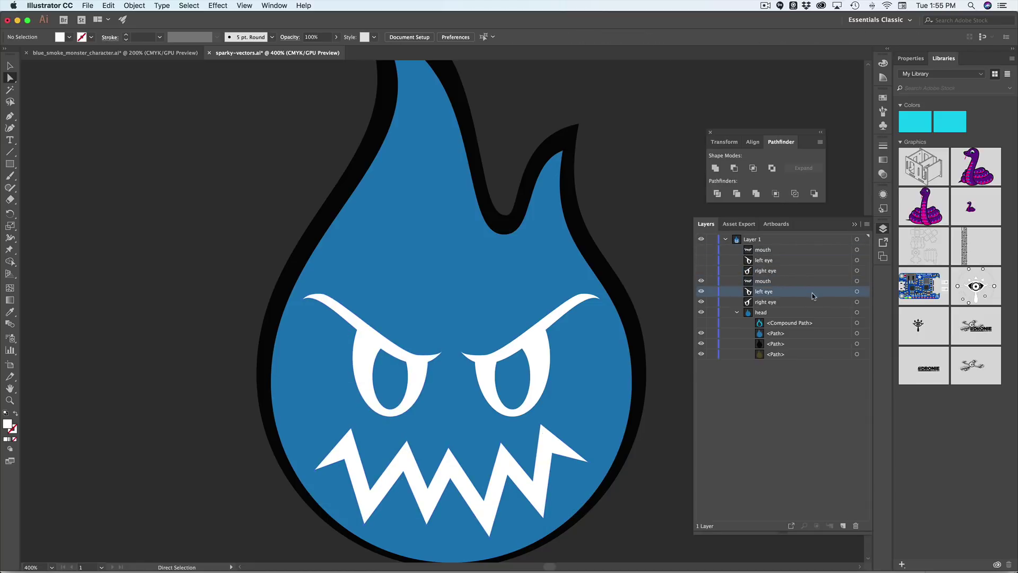
pyautogui.click(857, 302)
pyautogui.click(782, 303)
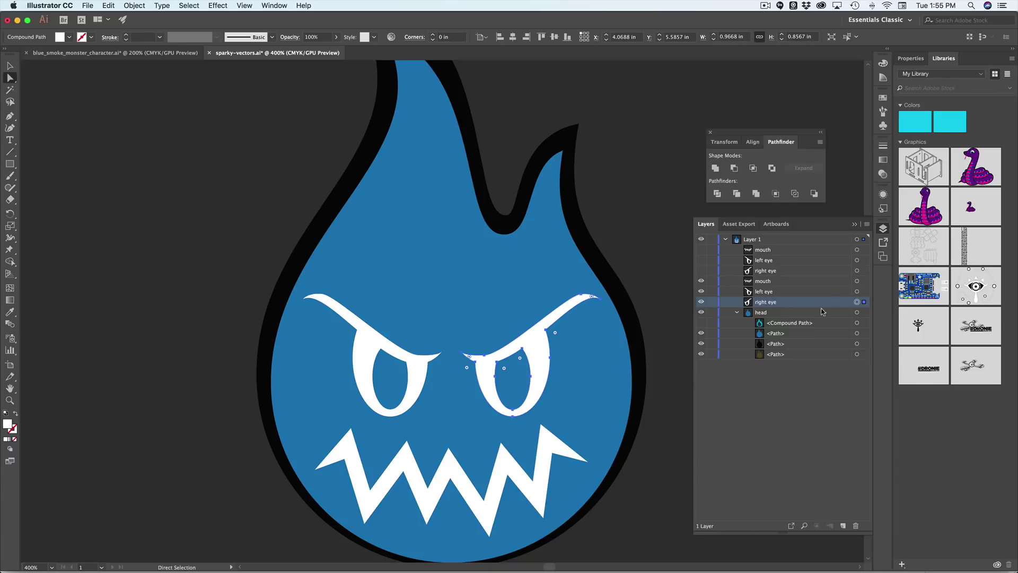
pyautogui.keyDown('shift'); pyautogui.click(857, 333); pyautogui.keyUp('shift')
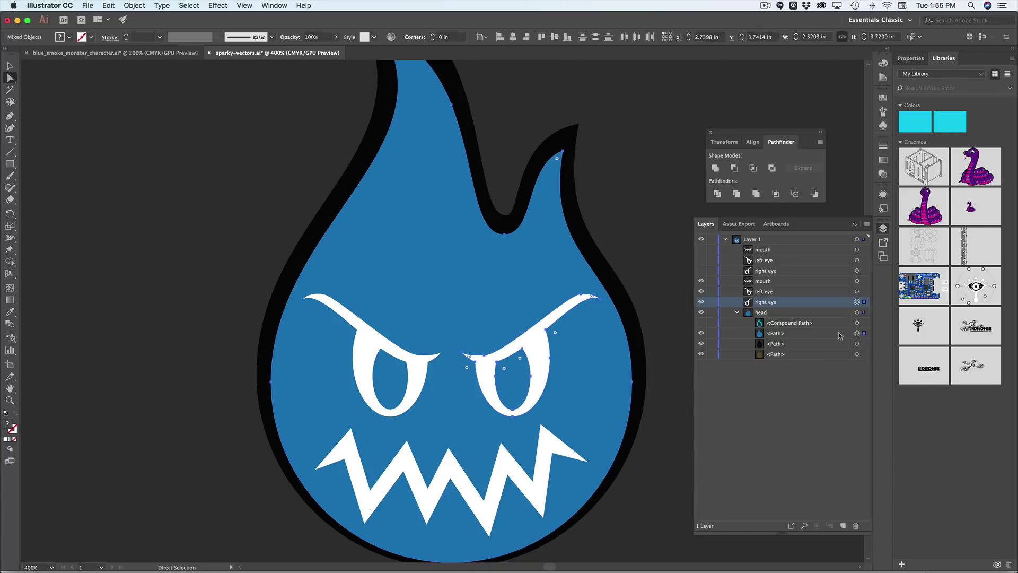
pyautogui.click(840, 336)
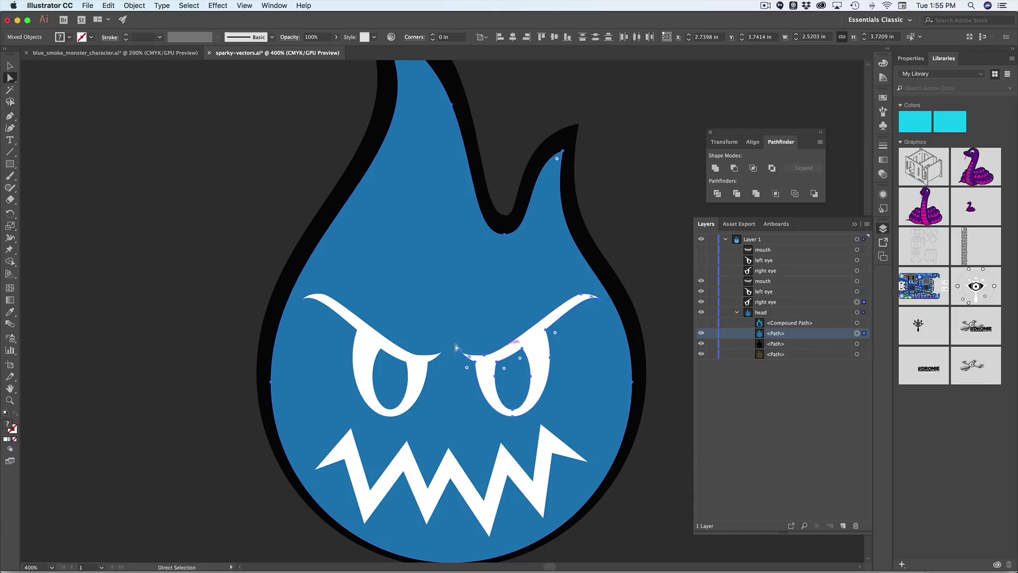
# Place a white (ffffff) duplicate of the dark blue head path directly below the original in the head group.
pyautogui.click(858, 333)
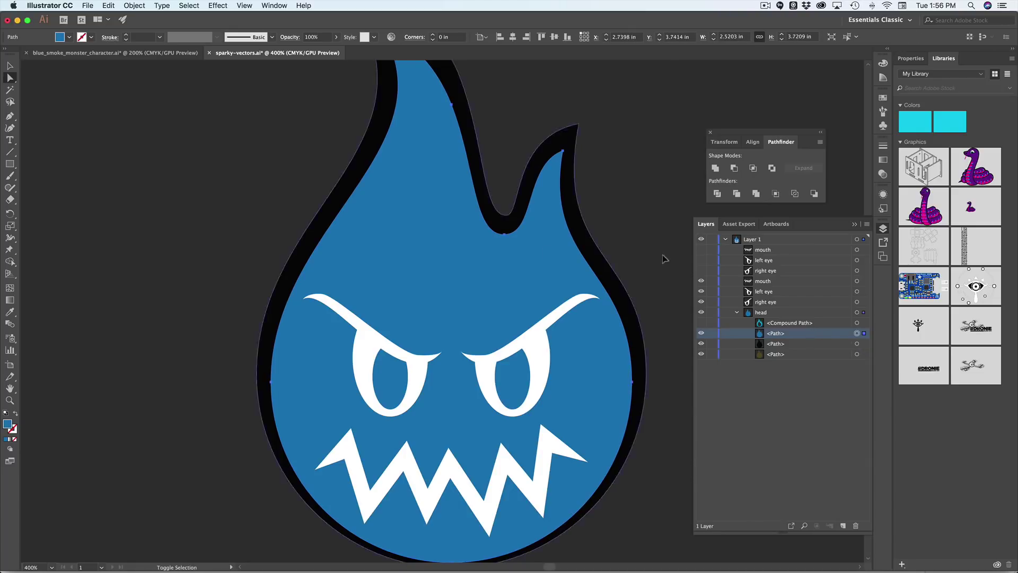
pyautogui.press('super+shift+v')
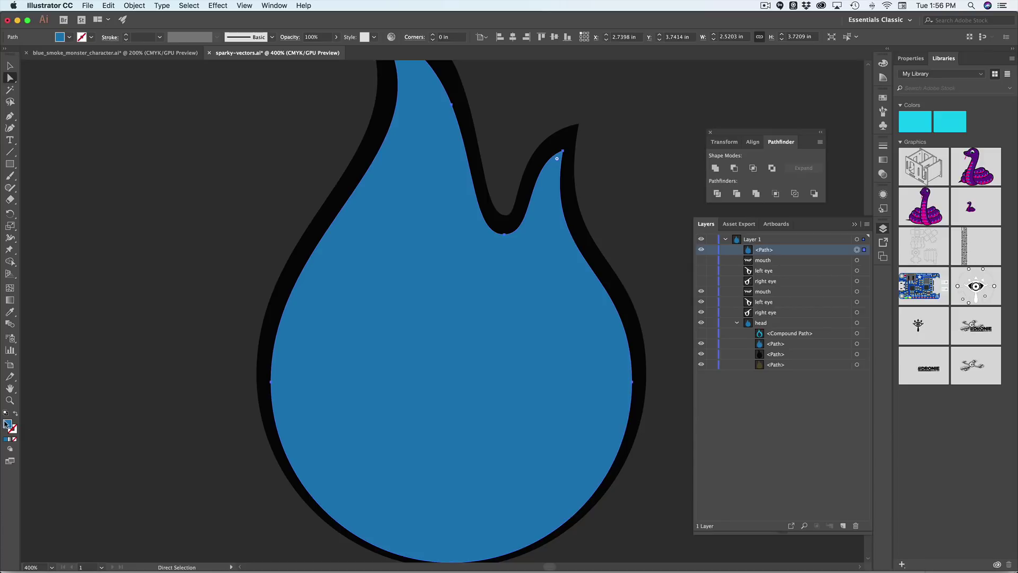
pyautogui.doubleClick(8, 424)
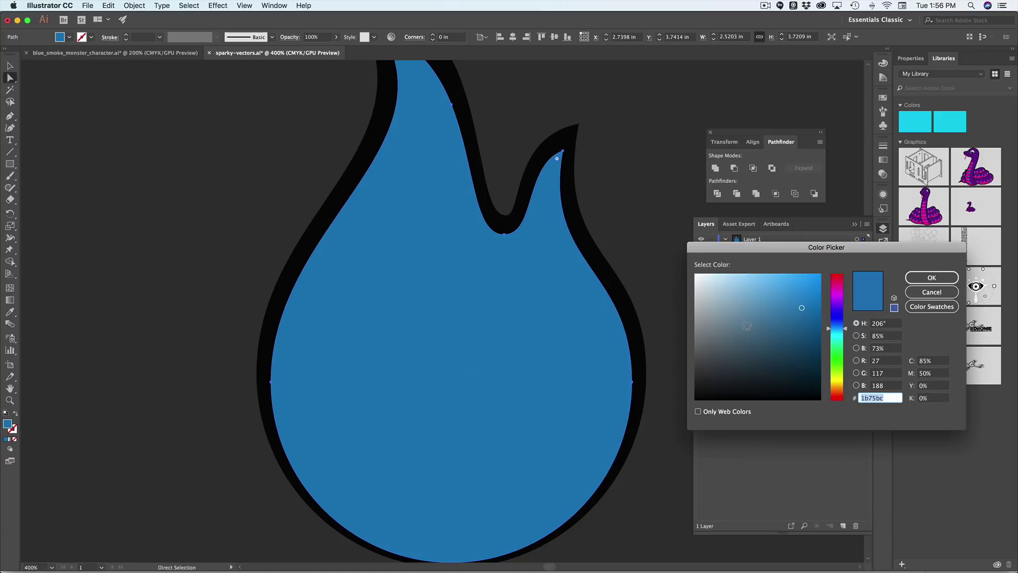
pyautogui.write('ffffff')
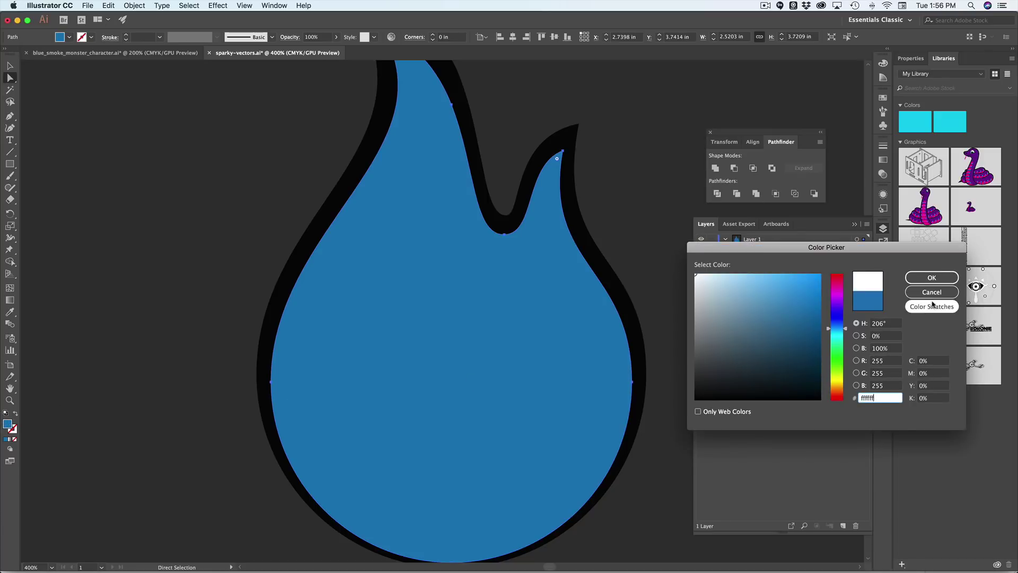
pyautogui.click(931, 277)
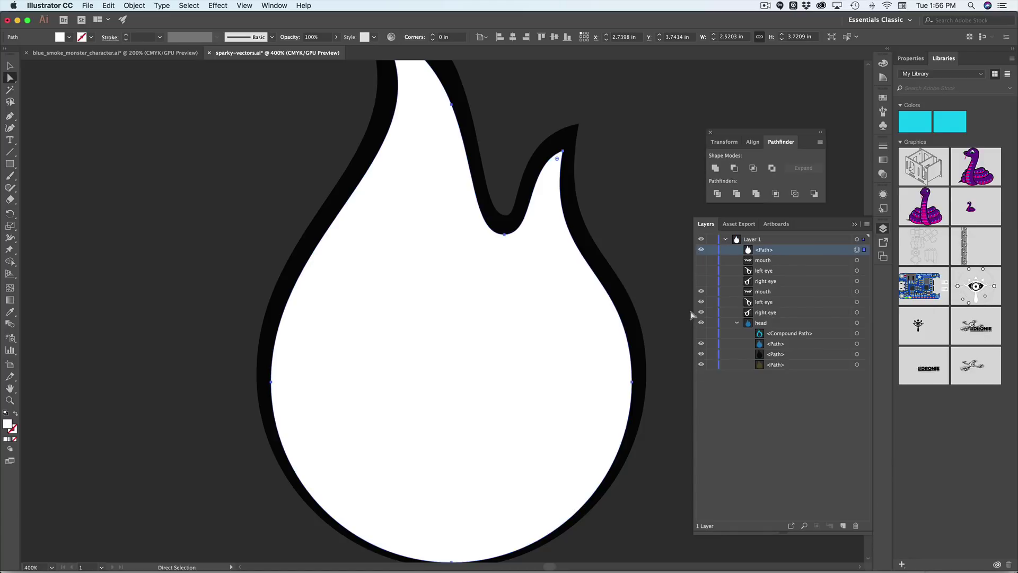
pyautogui.moveTo(811, 298); pyautogui.dragTo(806, 352)
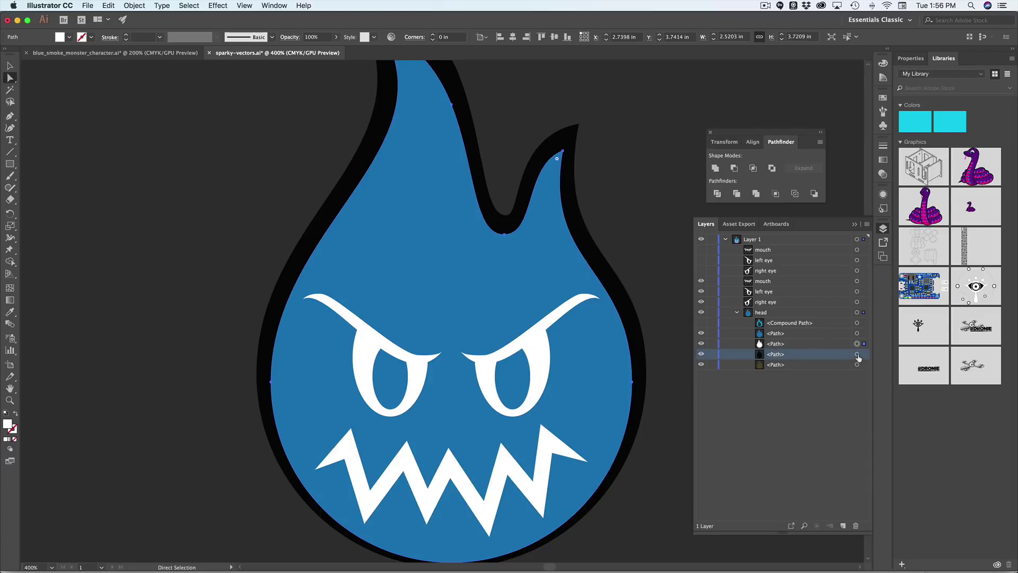
# Hide the visible face features and every head path above the brown base shape, and select that brown path.
pyautogui.click(857, 355)
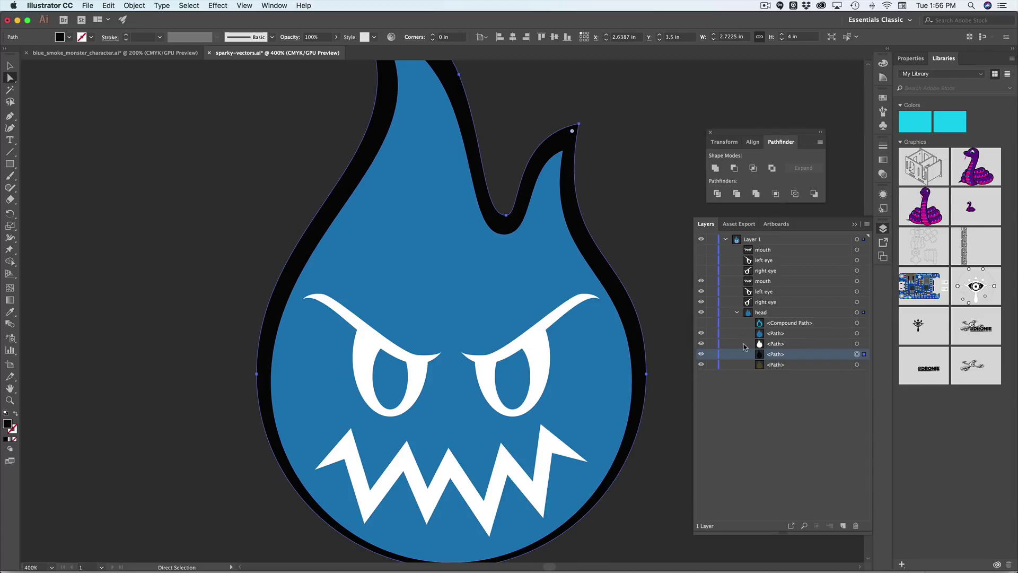
pyautogui.click(701, 354)
pyautogui.click(702, 334)
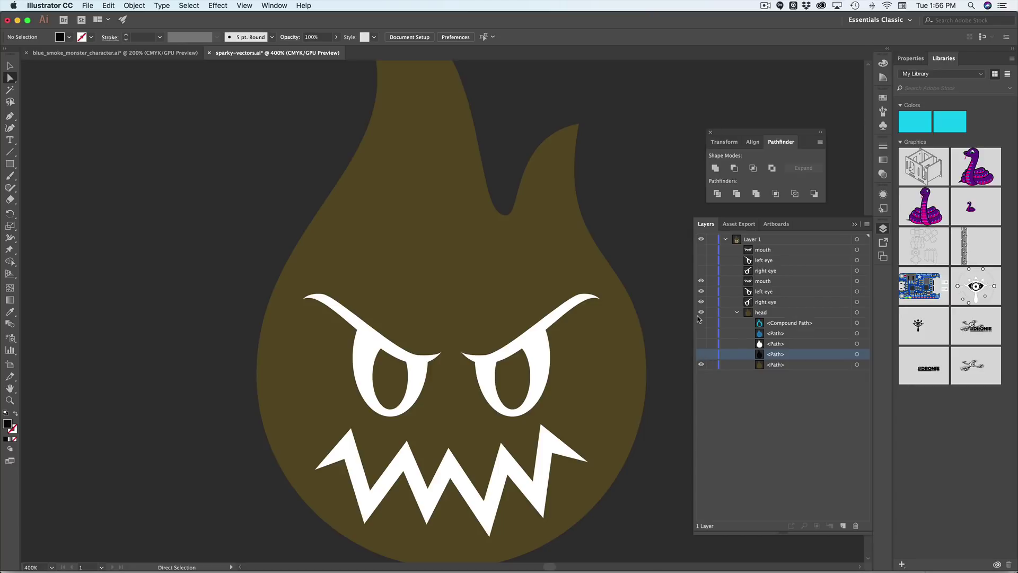
pyautogui.moveTo(702, 280); pyautogui.dragTo(702, 309)
pyautogui.click(783, 366)
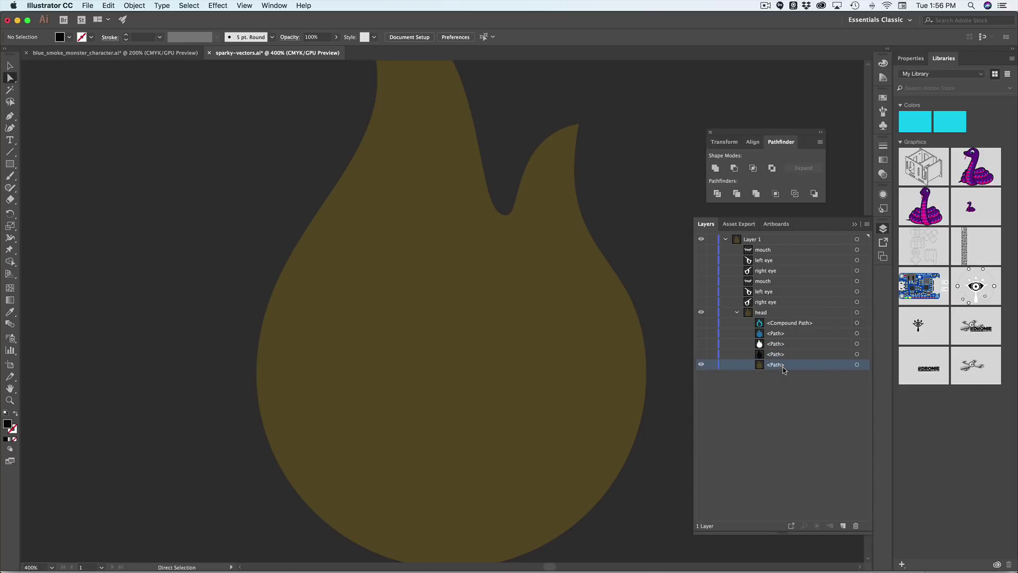
pyautogui.click(857, 365)
# Show the black, white and dark blue head paths above the brown base shape.
pyautogui.click(702, 355)
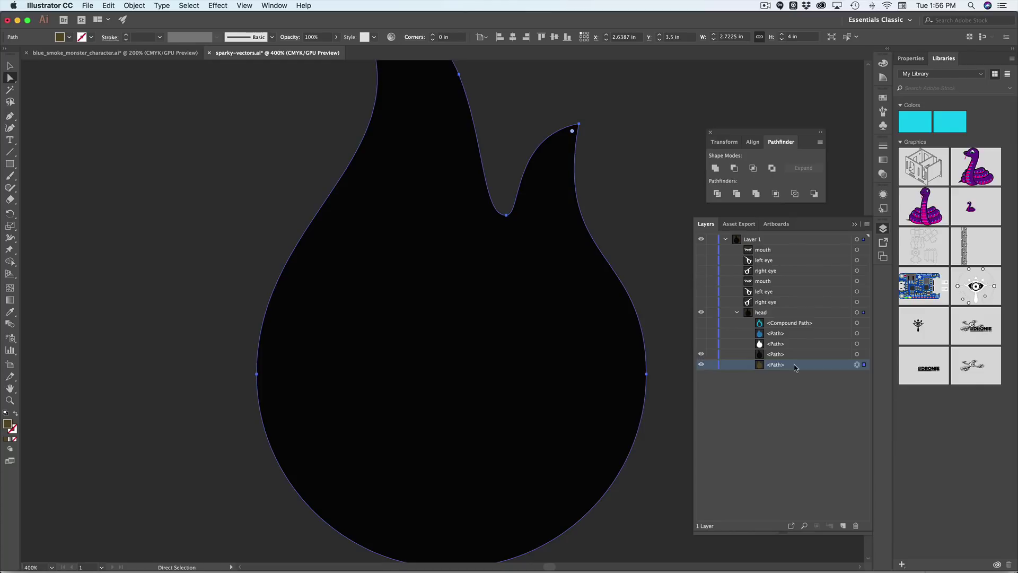
pyautogui.click(837, 354)
pyautogui.click(701, 343)
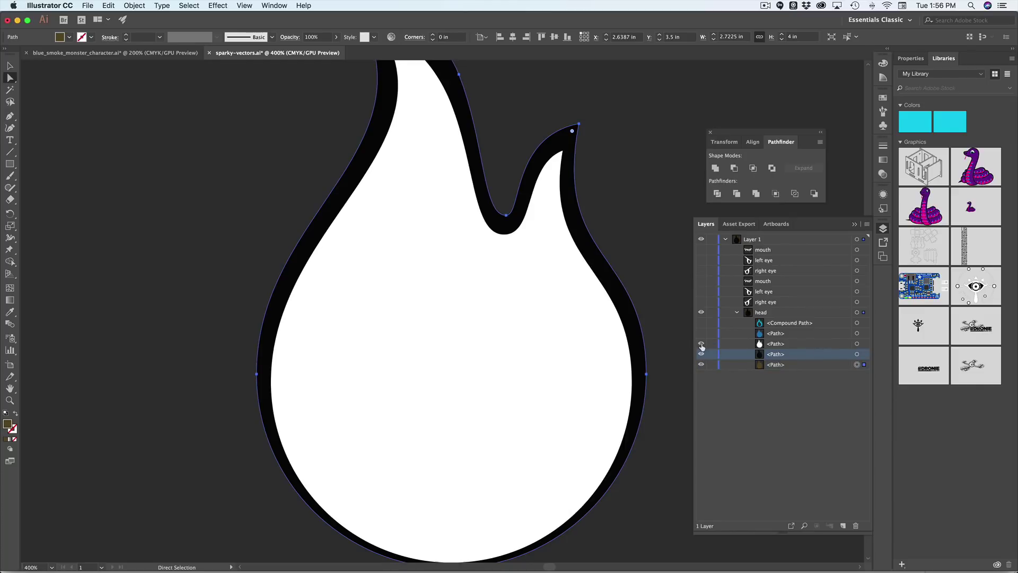
pyautogui.click(701, 334)
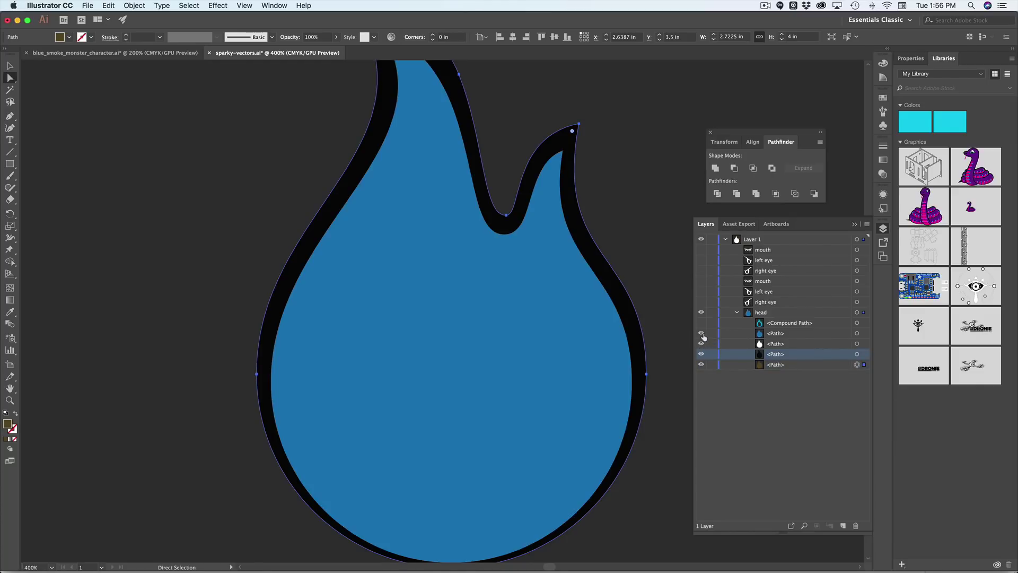
# Select the dark blue head path's row and briefly reveal the light blue compound path above it to check their overlap.
pyautogui.click(772, 335)
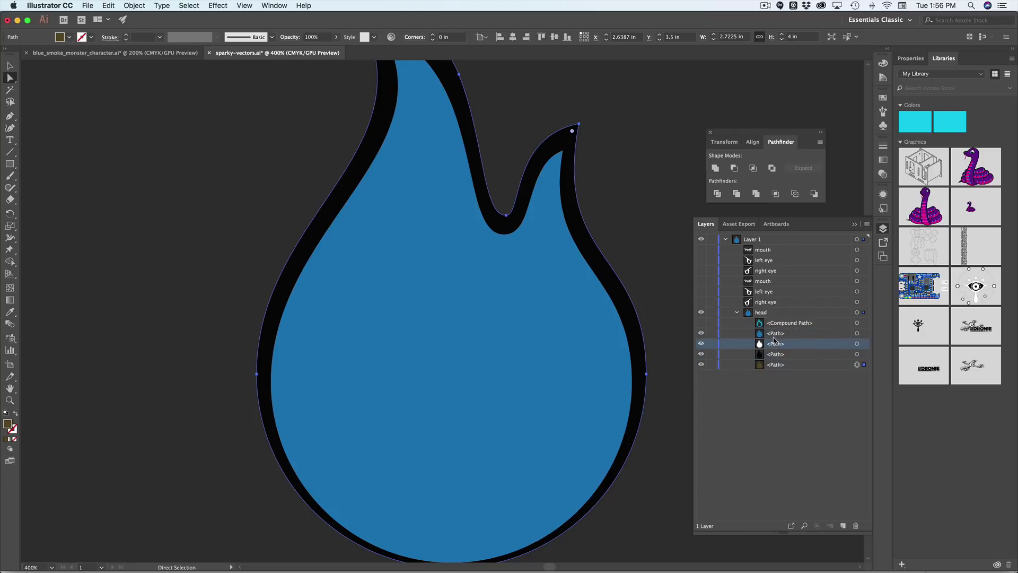
pyautogui.click(702, 324)
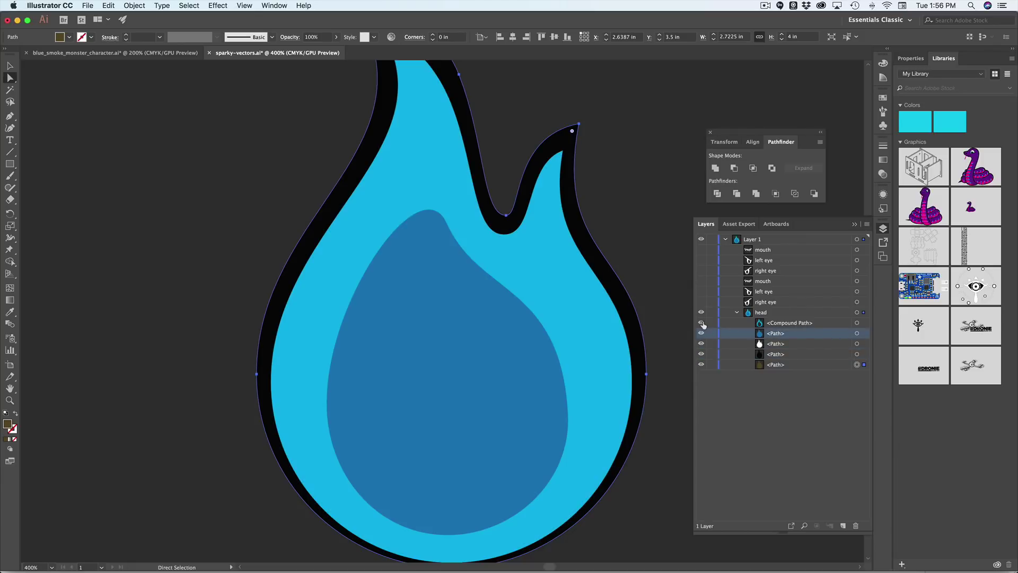
pyautogui.click(703, 324)
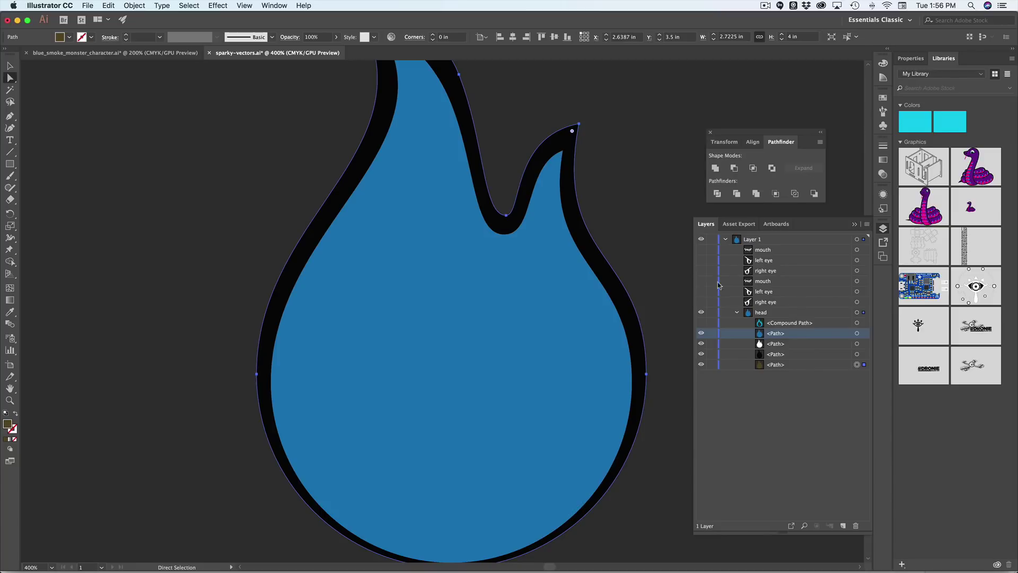
# Show the lower right eye copy and move it into the head group directly above the dark blue path.
pyautogui.click(702, 301)
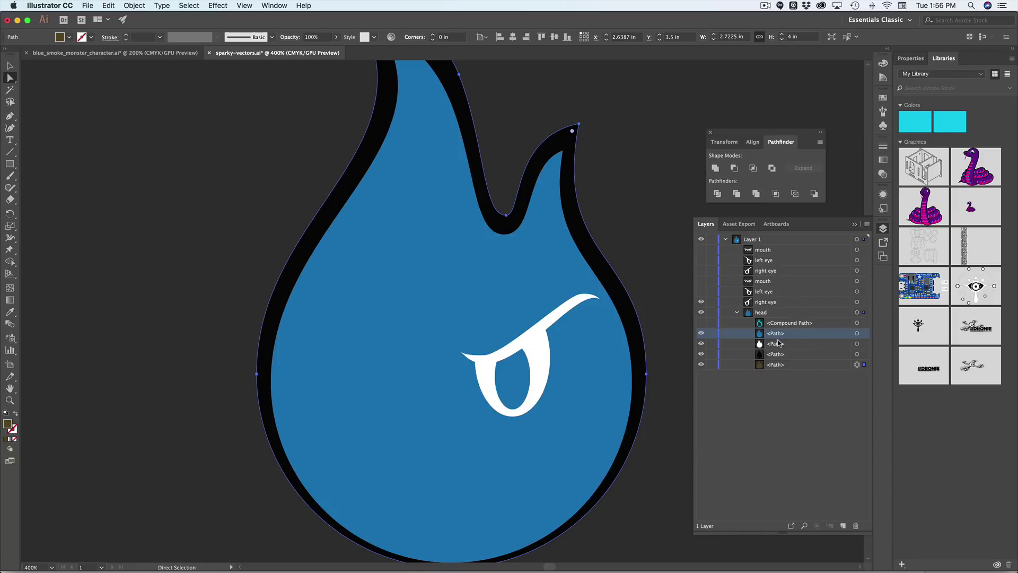
pyautogui.click(701, 333)
pyautogui.click(701, 333)
pyautogui.click(857, 302)
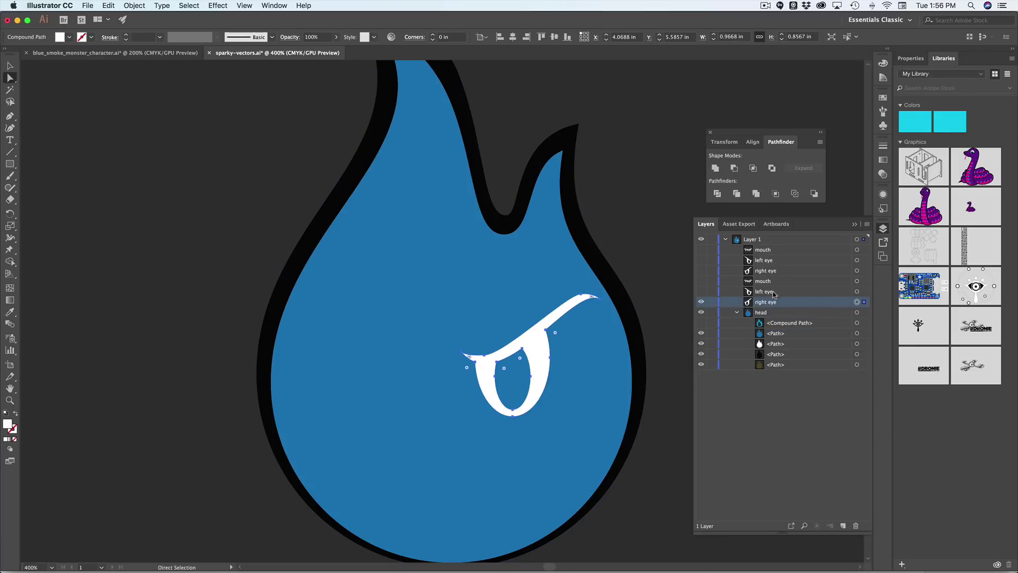
pyautogui.moveTo(778, 303); pyautogui.dragTo(787, 329)
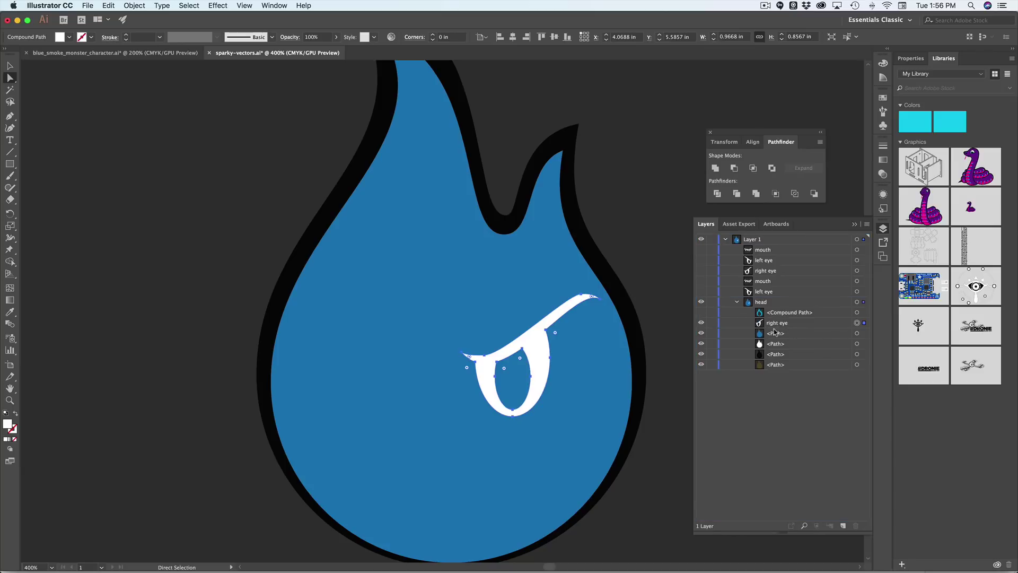
# Cut the right eye out of the dark blue head path with Minus Front.
pyautogui.keyDown('shift'); pyautogui.click(857, 333); pyautogui.keyUp('shift')
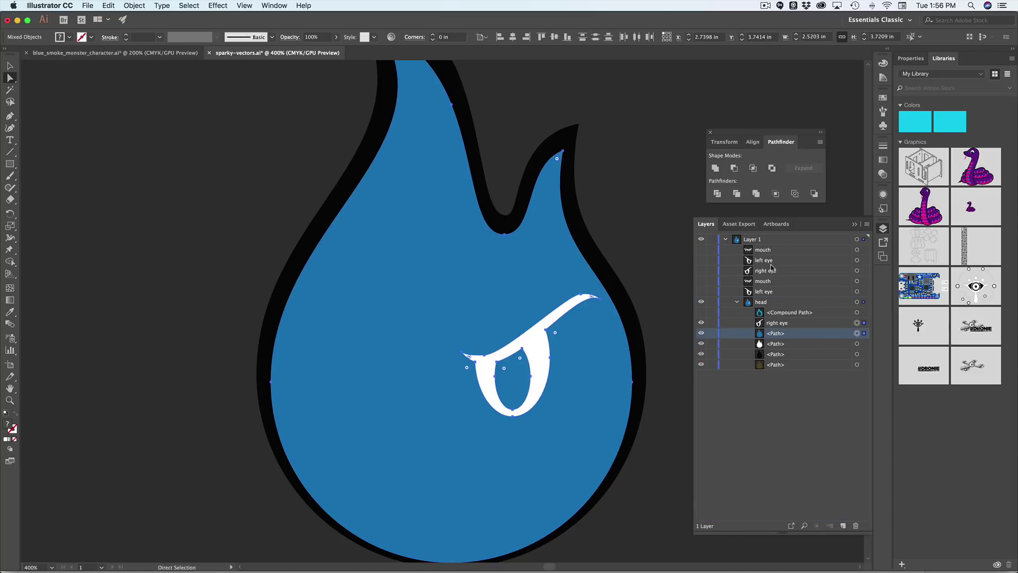
pyautogui.click(734, 169)
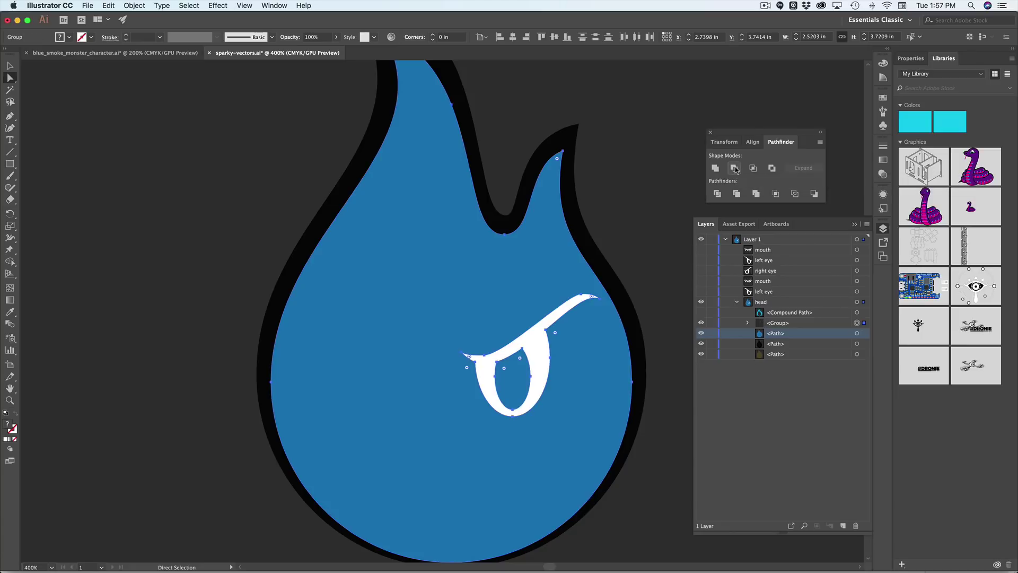
pyautogui.click(776, 325)
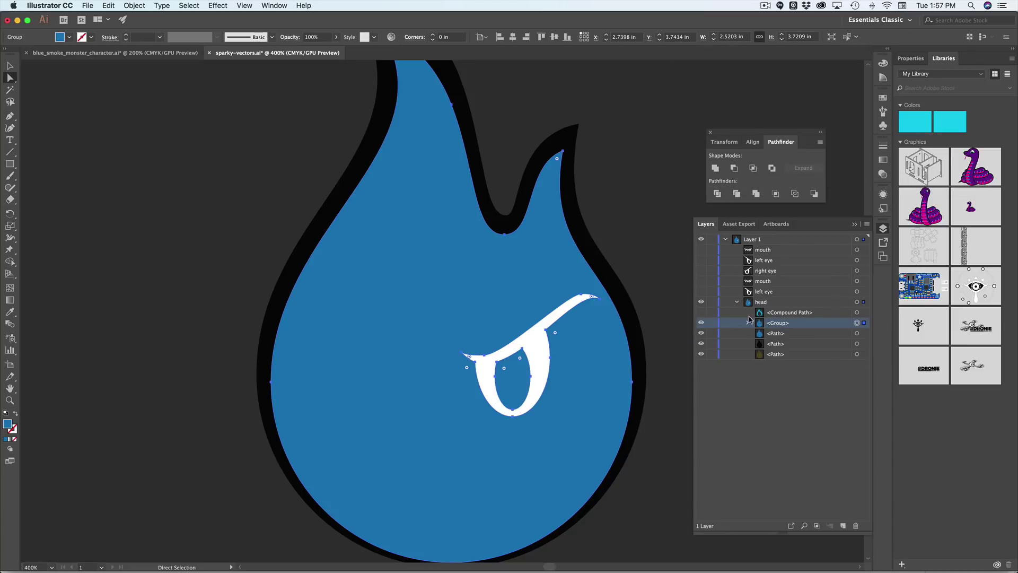
# Check the right eye cut-out by toggling the cut head group and the white path beneath it, leaving the white path hidden.
pyautogui.click(701, 323)
pyautogui.click(701, 323)
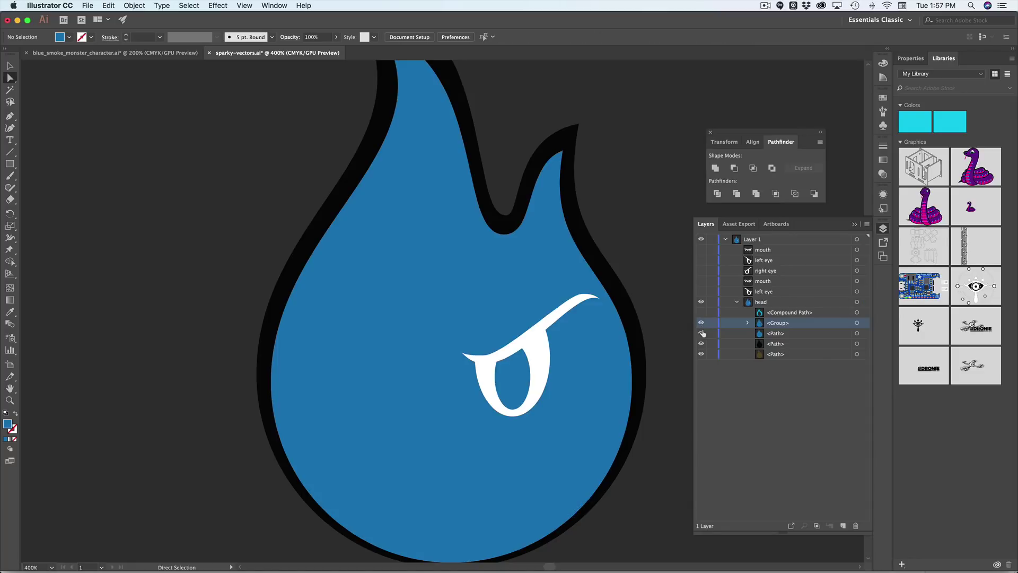
pyautogui.click(702, 333)
pyautogui.click(702, 333)
pyautogui.click(702, 333)
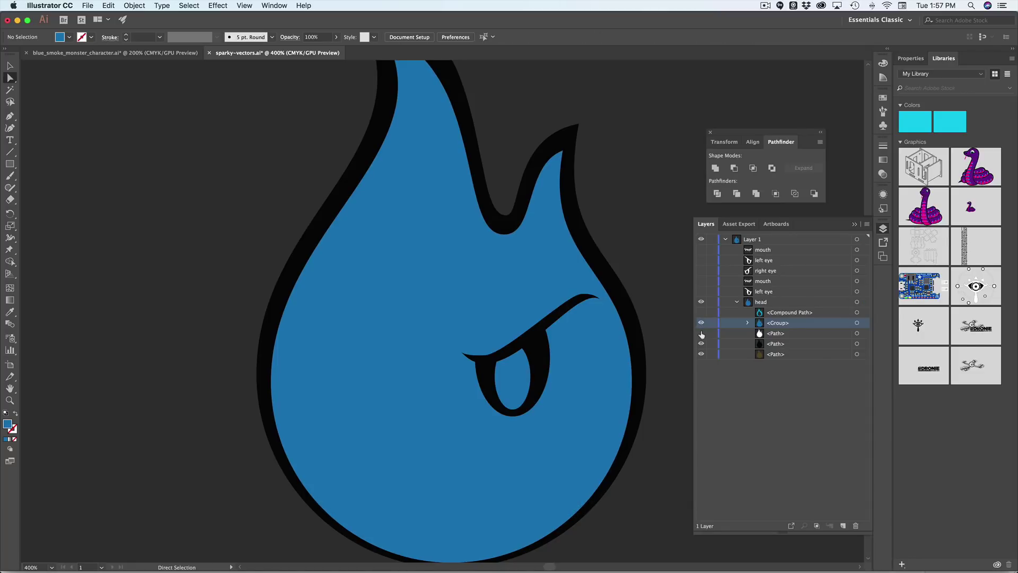
pyautogui.click(702, 333)
pyautogui.click(702, 333)
# Expand the cut dark blue group, select all of its pieces and show the lower left eye copy.
pyautogui.click(749, 323)
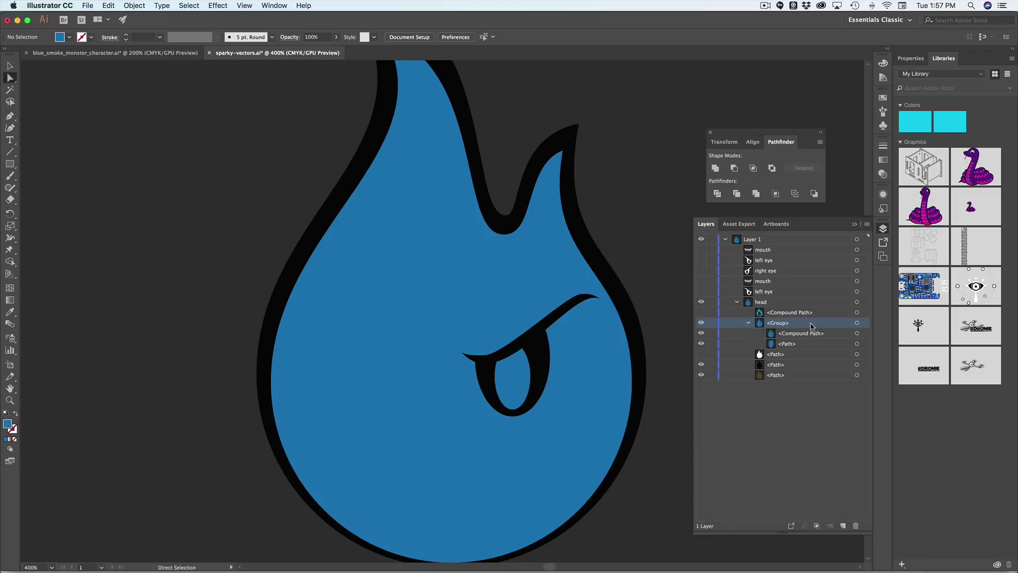
pyautogui.click(857, 323)
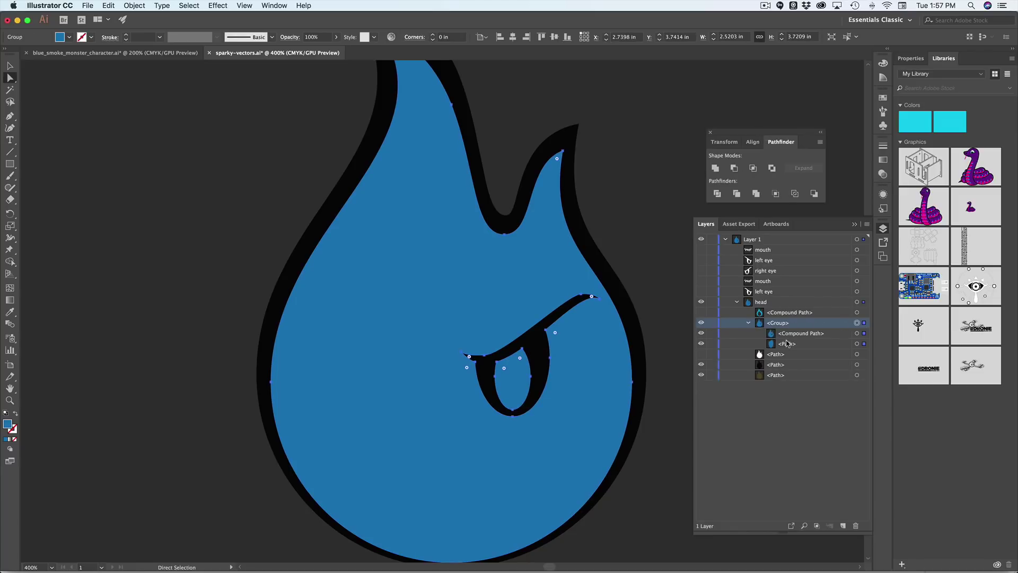
pyautogui.click(858, 343)
pyautogui.click(858, 323)
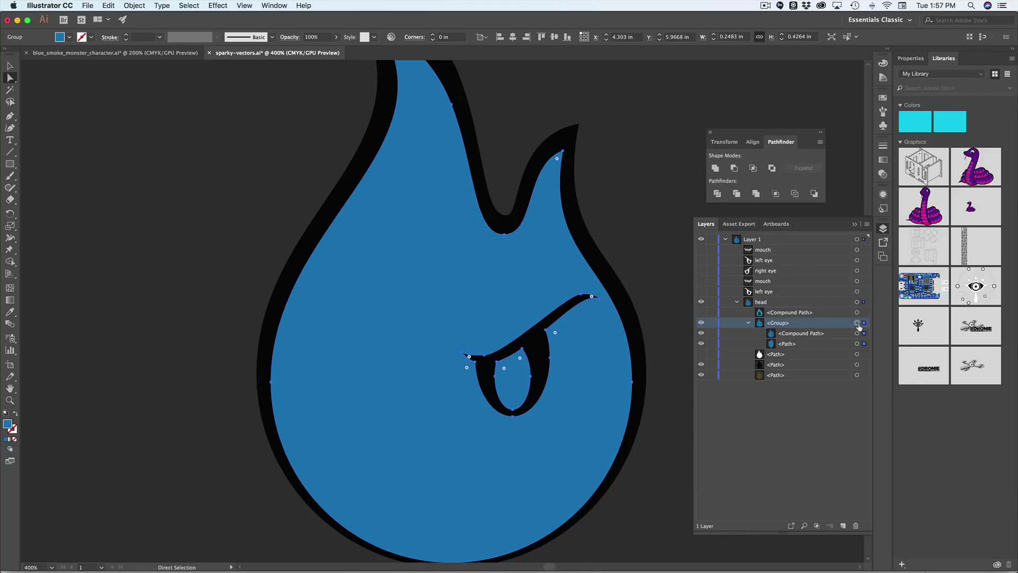
pyautogui.click(701, 292)
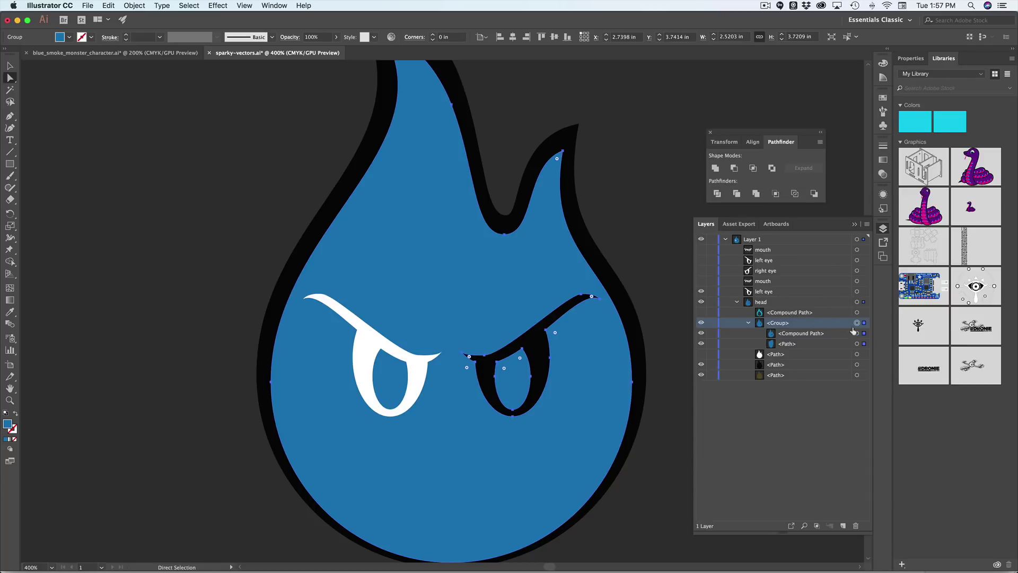
# Try combining the left eye with the cut dark blue group using a Pathfinder shape mode, and undo it.
pyautogui.press('super')
pyautogui.keyDown('shift'); pyautogui.click(858, 292); pyautogui.keyUp('shift')
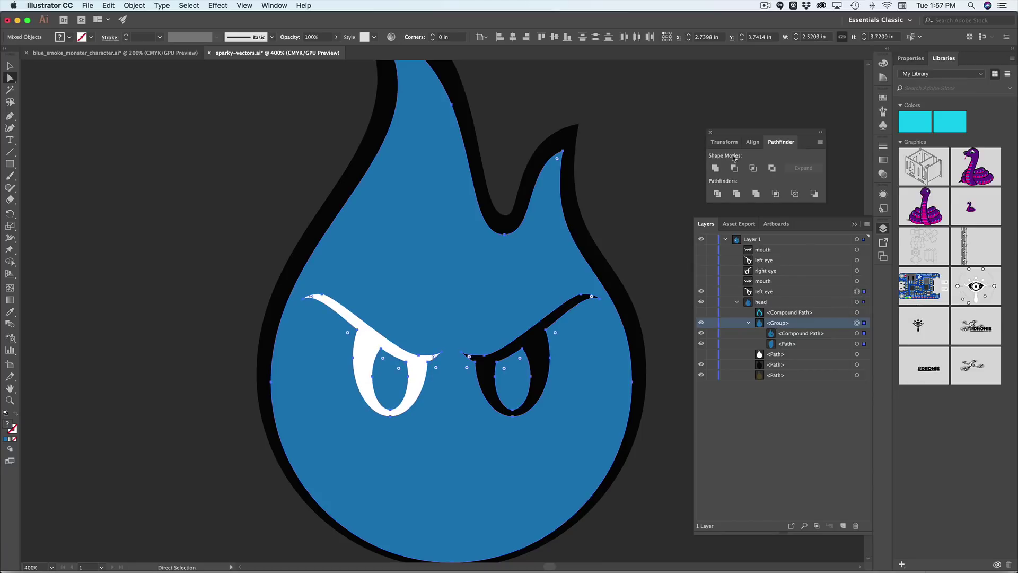
pyautogui.click(715, 168)
pyautogui.press('super+z')
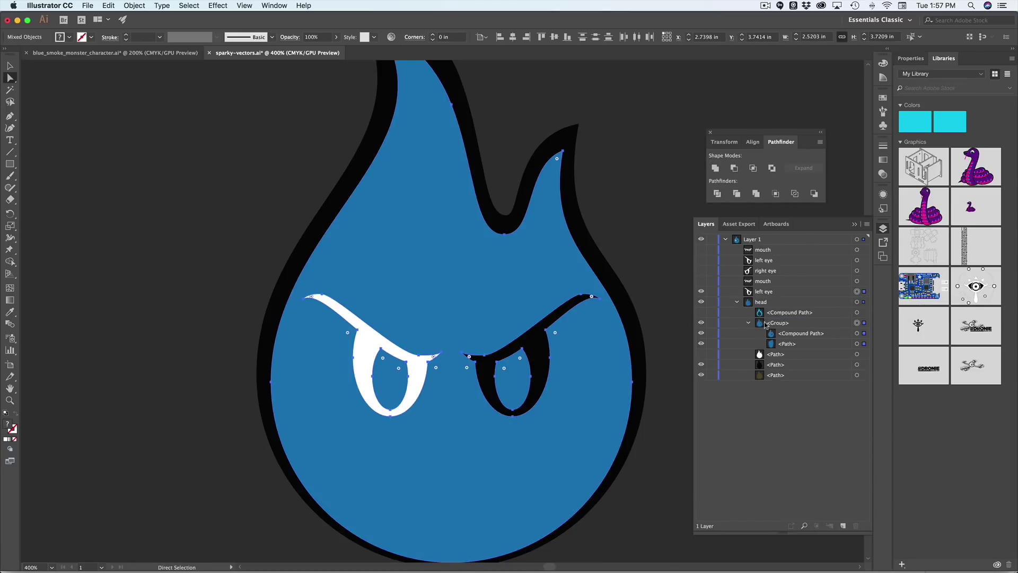
# Select the cut dark blue group and convert it into a single compound path.
pyautogui.click(843, 324)
pyautogui.click(858, 323)
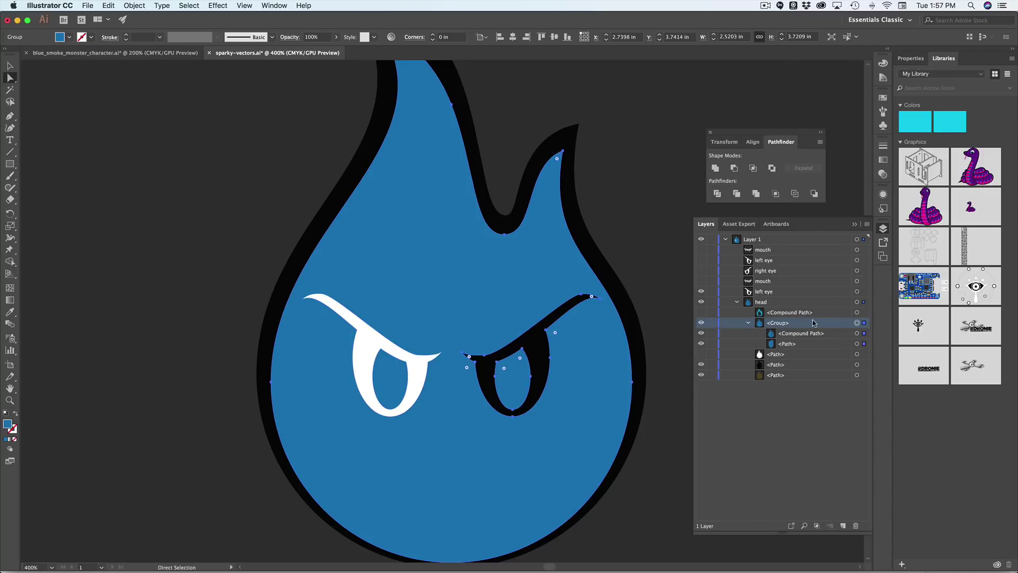
pyautogui.click(304, 6)
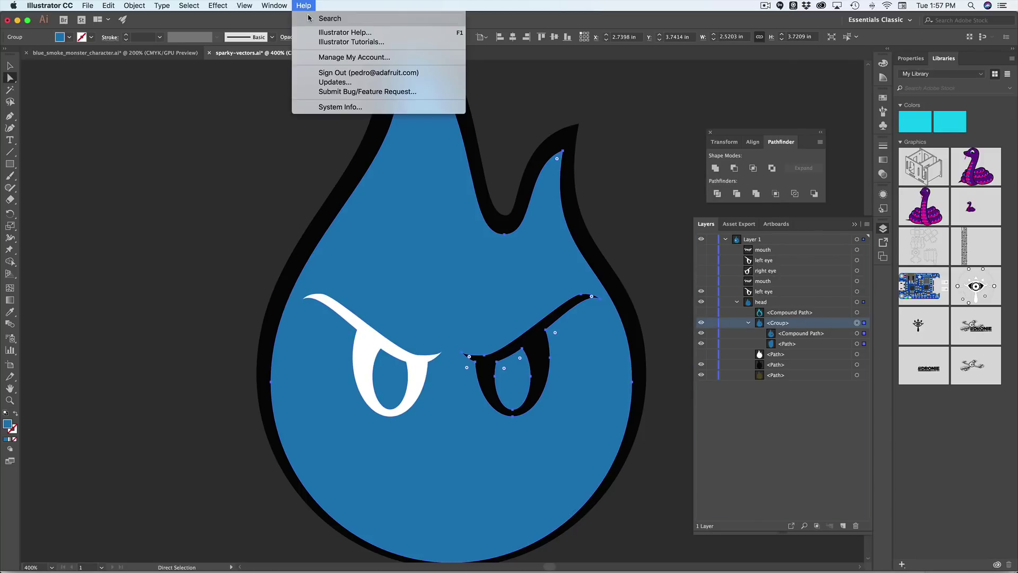
pyautogui.write('compo')
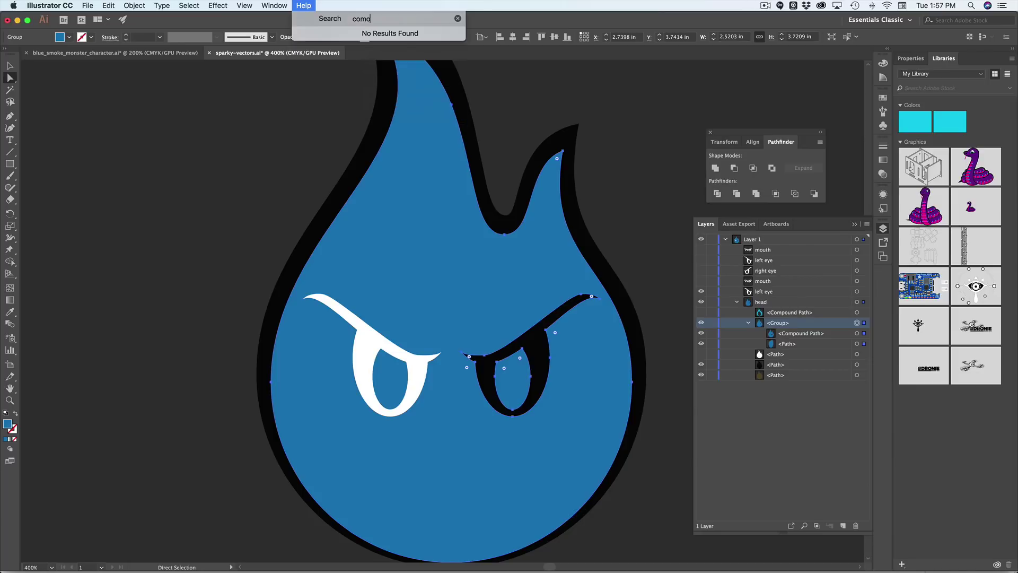
pyautogui.press('Down')
pyautogui.press('Down')
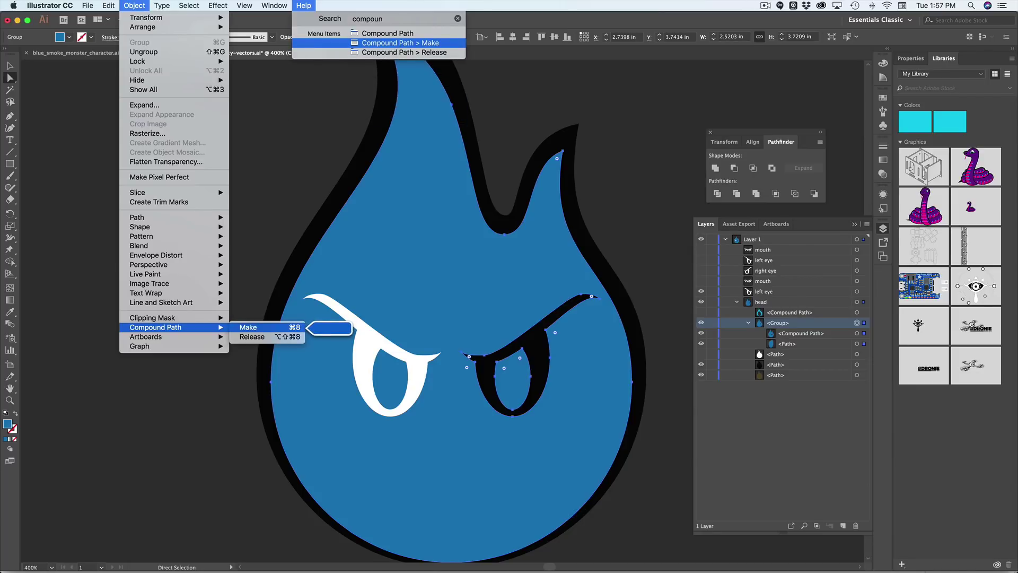
pyautogui.press('Return')
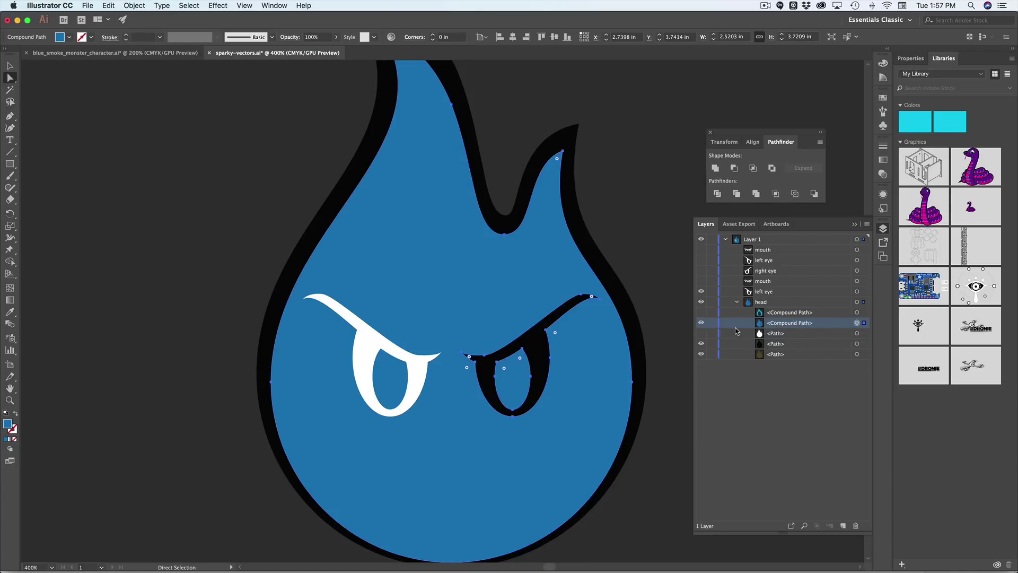
# Move the left eye copy into the head group above the dark blue compound path and cut it out with Minus Front.
pyautogui.click(701, 323)
pyautogui.click(701, 323)
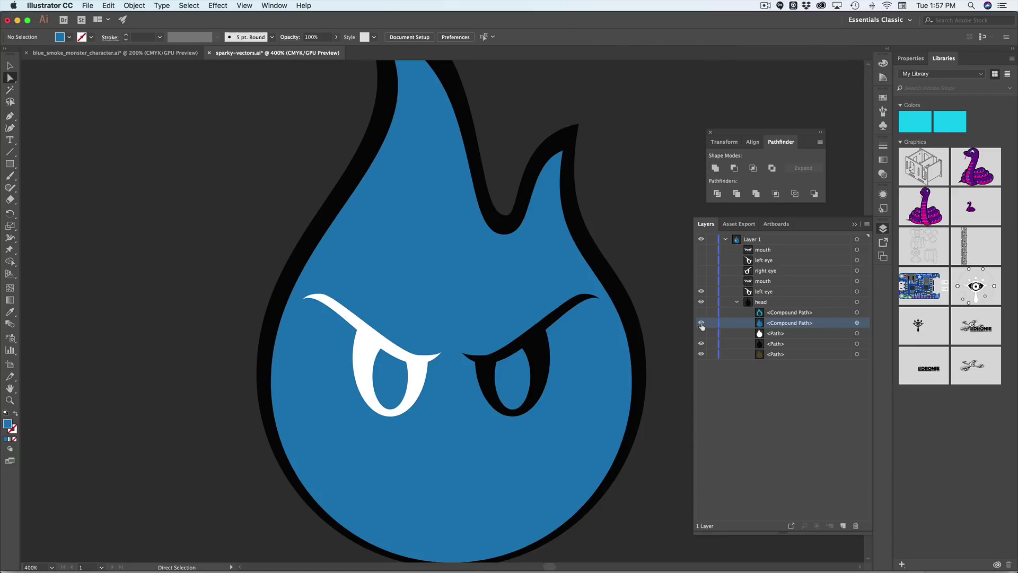
pyautogui.click(857, 323)
pyautogui.moveTo(772, 292); pyautogui.dragTo(793, 317)
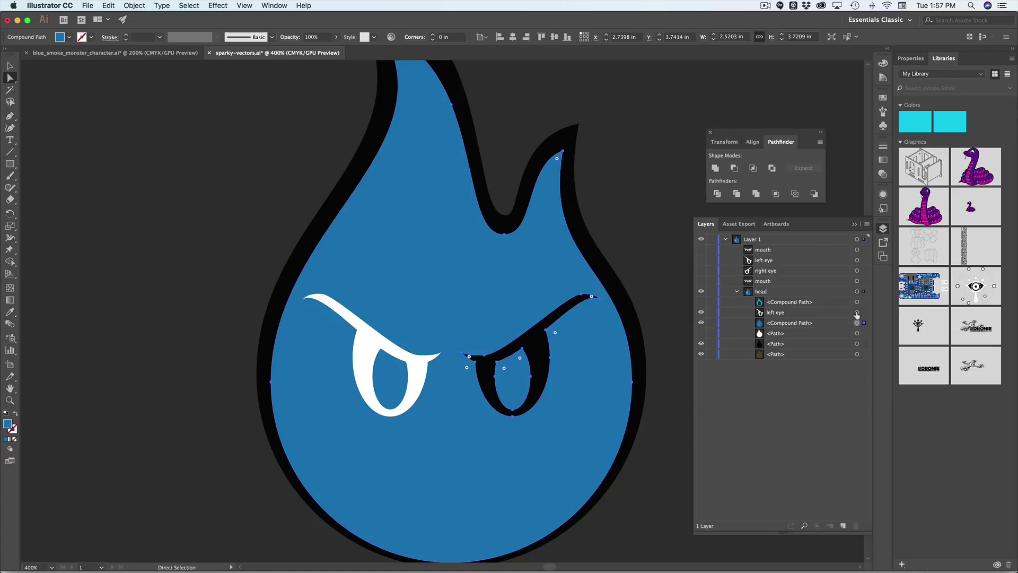
pyautogui.keyDown('shift'); pyautogui.click(857, 312); pyautogui.keyUp('shift')
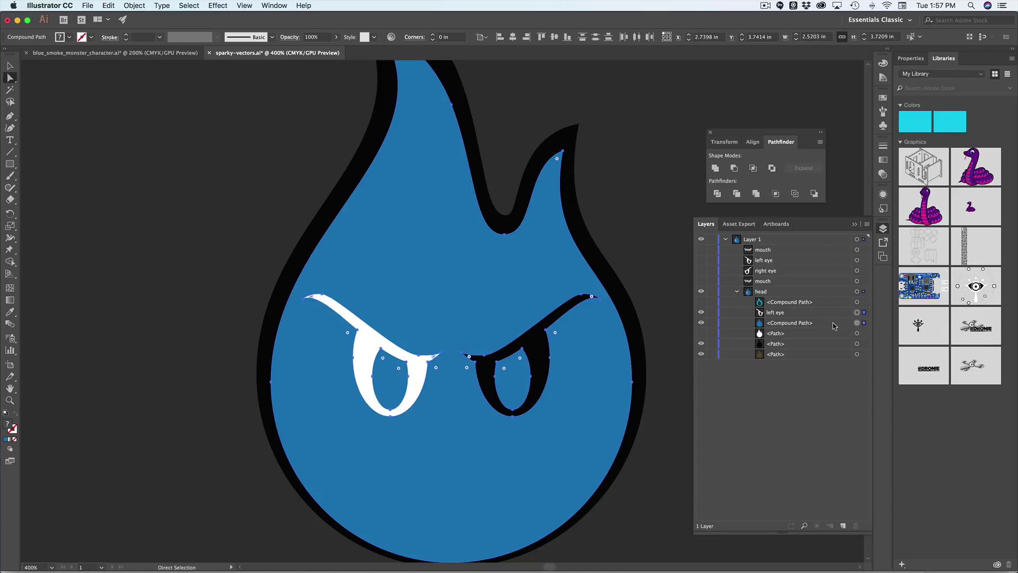
pyautogui.click(734, 168)
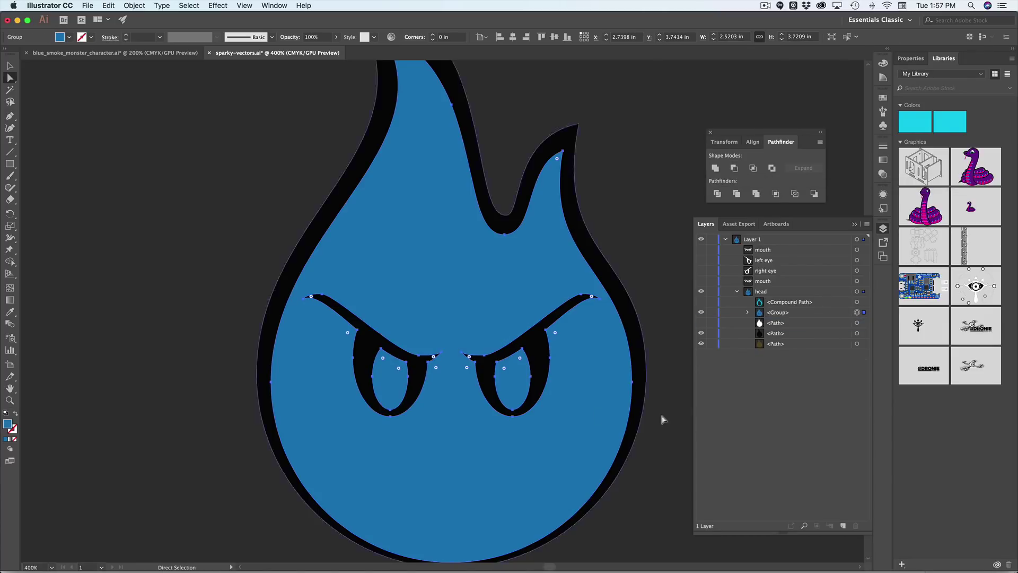
# Show the white head path behind the dark blue shape and check both eye cut-outs by toggling the two objects.
pyautogui.click(701, 323)
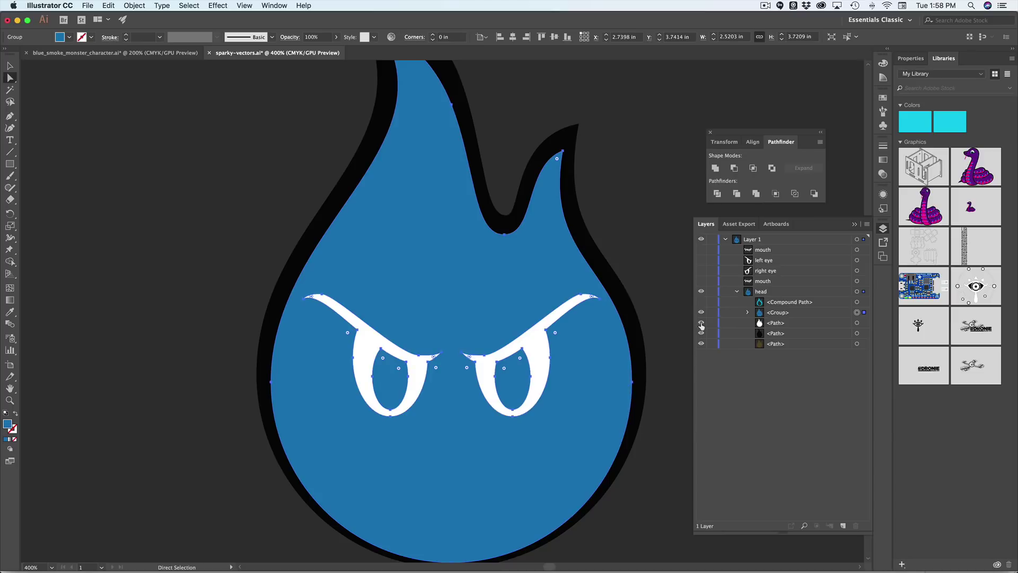
pyautogui.click(701, 324)
pyautogui.click(701, 323)
pyautogui.click(701, 313)
pyautogui.click(701, 313)
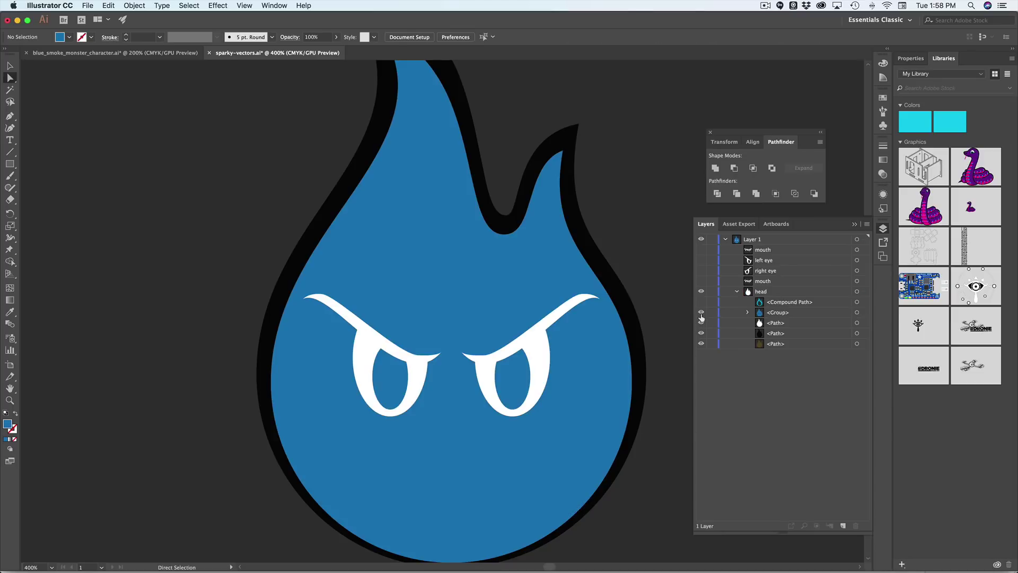
pyautogui.click(701, 324)
pyautogui.click(701, 323)
# Show the lower mouth copy and move it into the head group directly above the cut dark blue group.
pyautogui.click(701, 282)
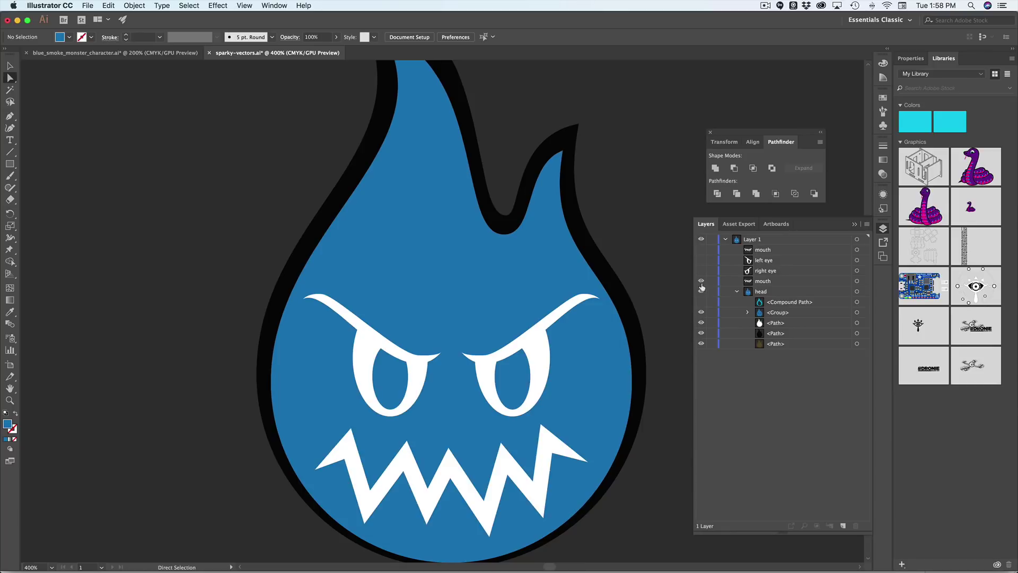
pyautogui.moveTo(775, 282); pyautogui.dragTo(760, 316)
# Convert the dark blue group with both eye cut-outs into a single compound path and hide it to check the shape.
pyautogui.click(748, 312)
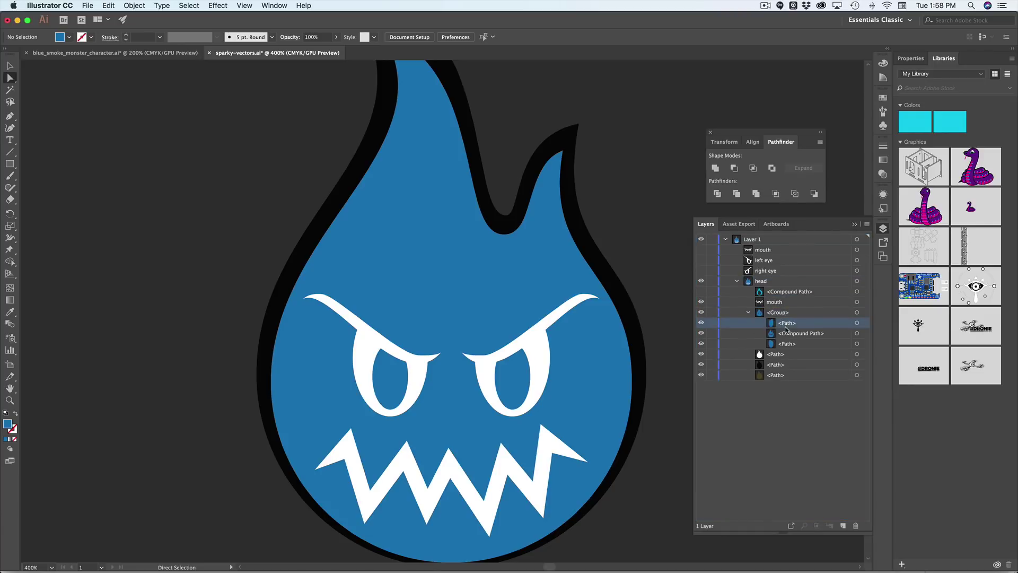
pyautogui.click(803, 345)
pyautogui.click(853, 314)
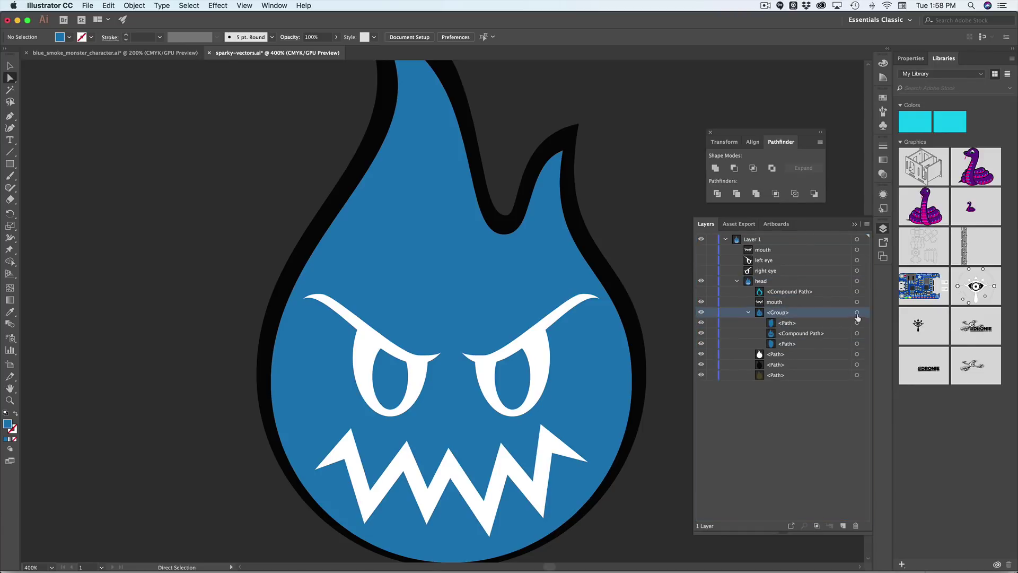
pyautogui.click(857, 313)
pyautogui.click(306, 6)
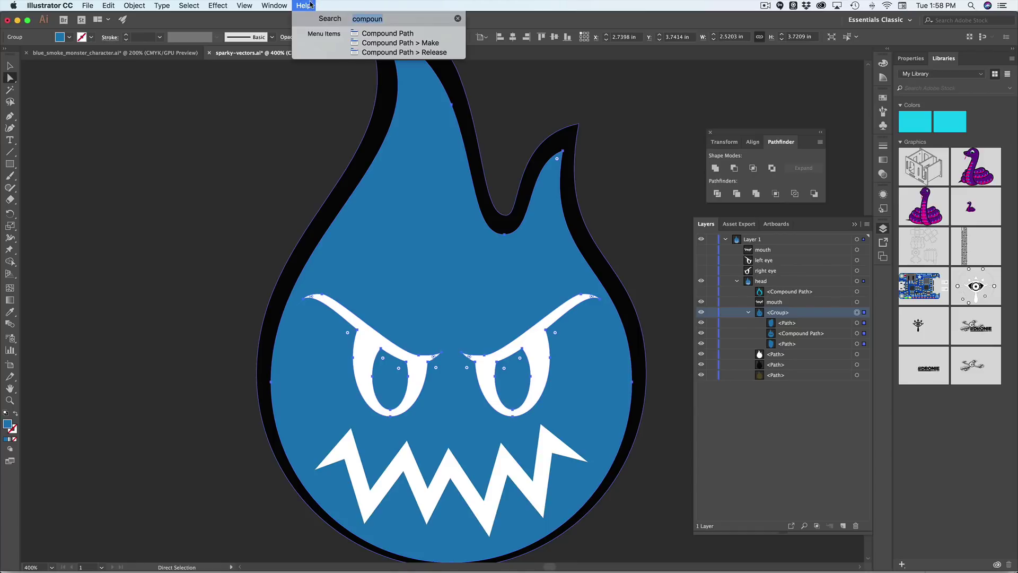
pyautogui.moveTo(408, 43)
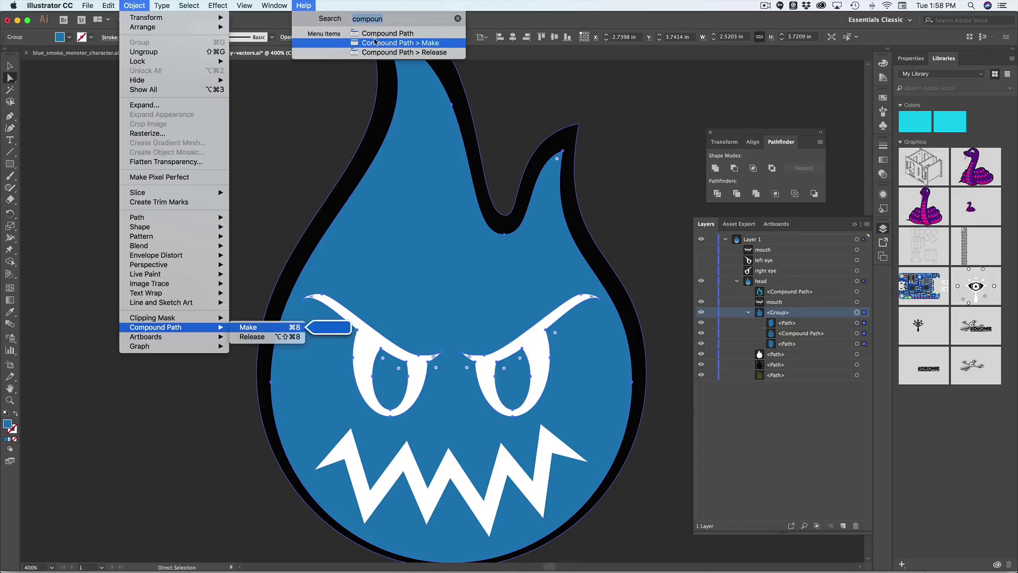
pyautogui.click(425, 43)
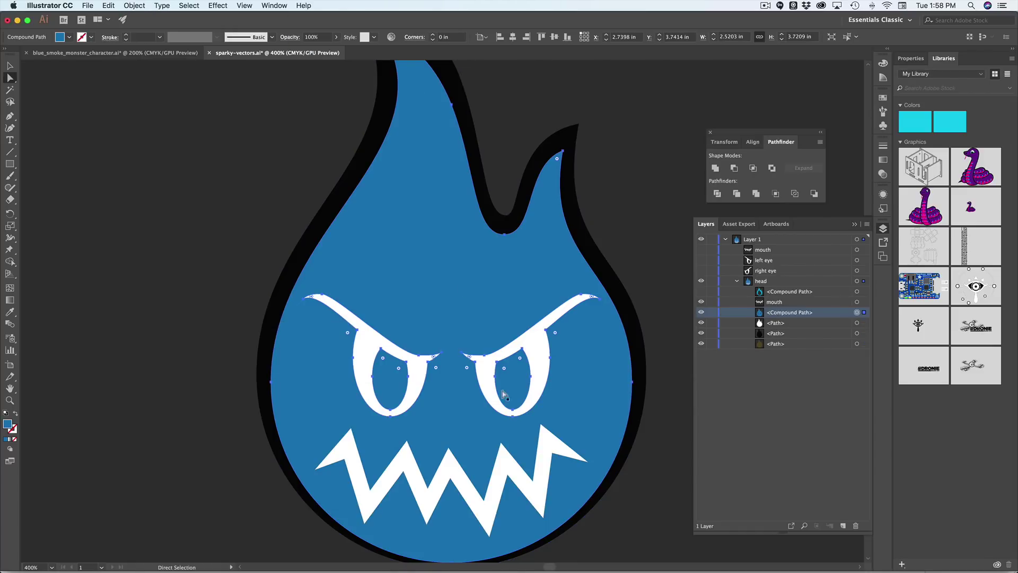
pyautogui.click(701, 312)
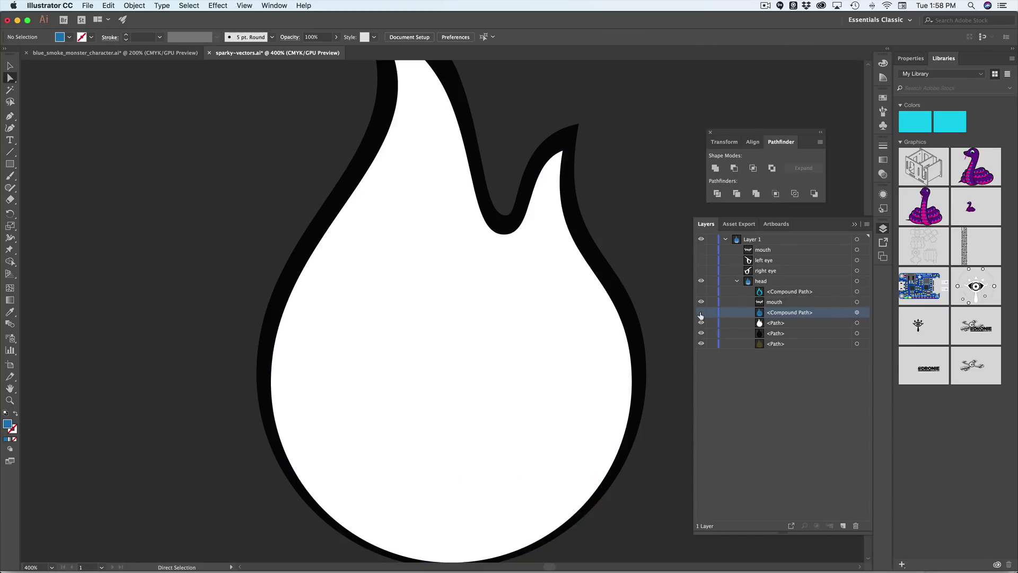
# Show the dark blue compound path in the head group and cut the mouth copy out of it with Minus Front.
pyautogui.click(701, 313)
pyautogui.click(857, 302)
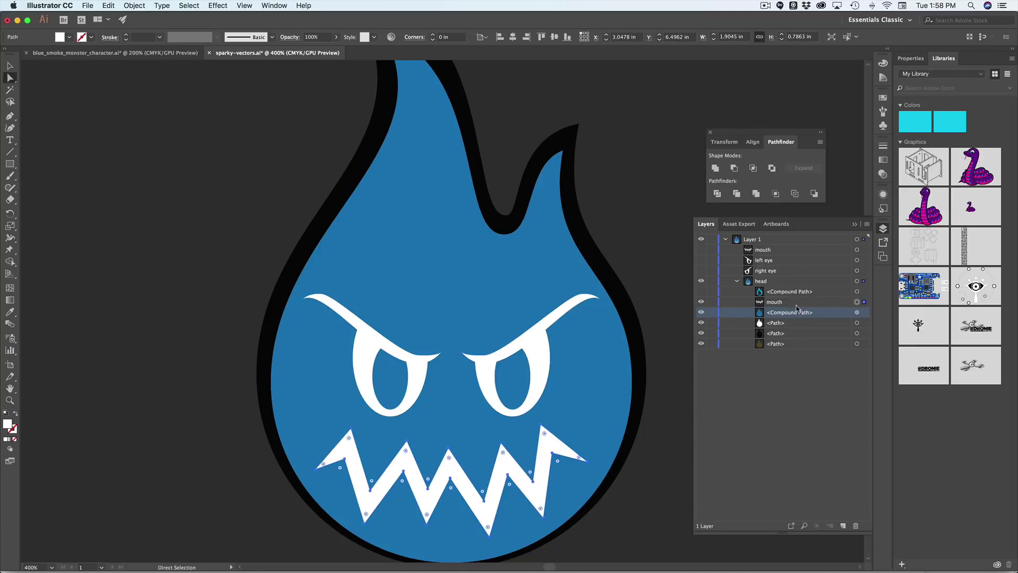
pyautogui.click(735, 169)
pyautogui.keyDown('shift'); pyautogui.click(858, 313); pyautogui.keyUp('shift')
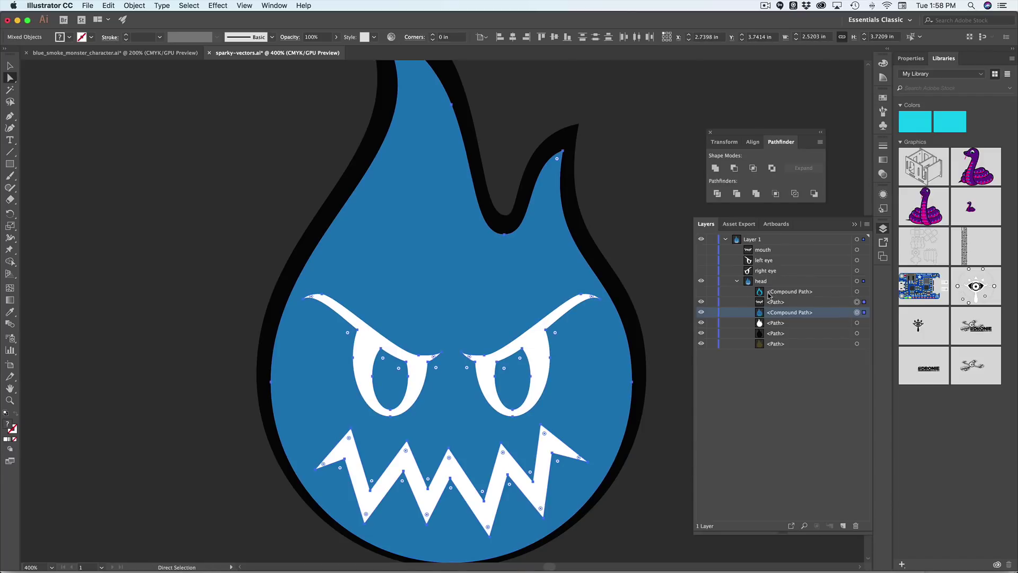
pyautogui.press('super+g')
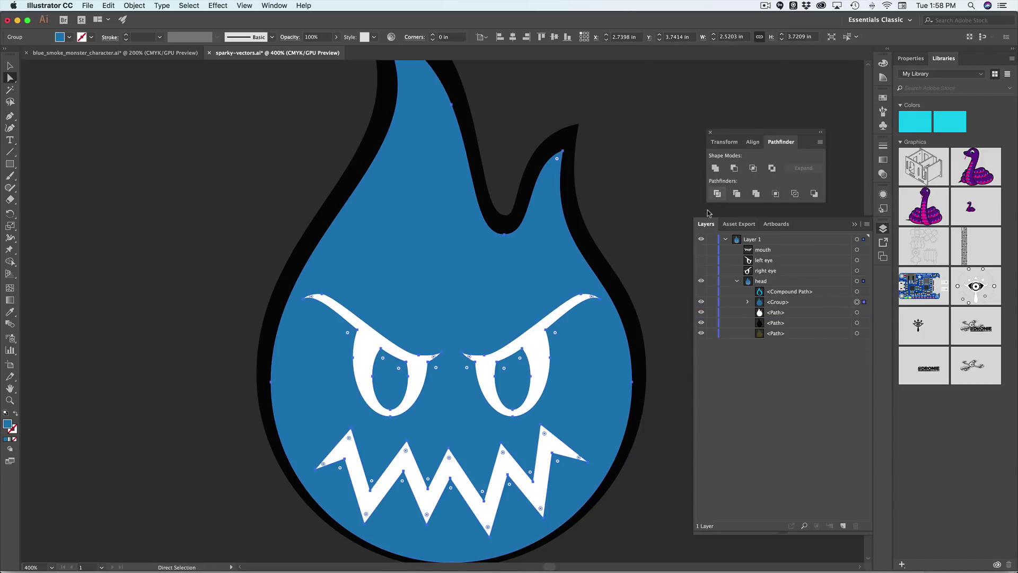
# Convert the resulting dark blue group into a single compound path and check its cut-outs by toggling its visibility.
pyautogui.click(783, 302)
pyautogui.click(303, 5)
pyautogui.write('compoun')
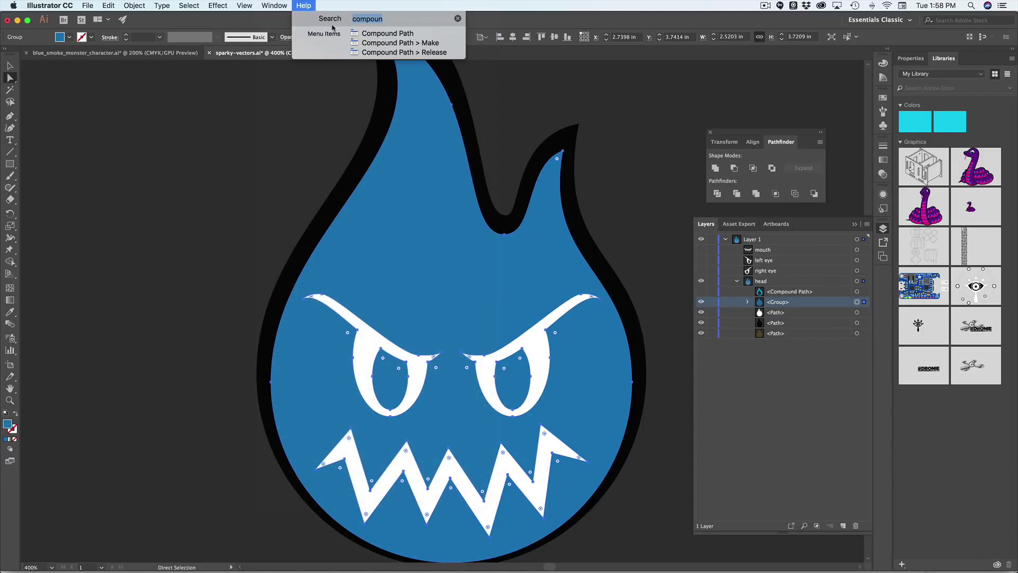
pyautogui.click(372, 42)
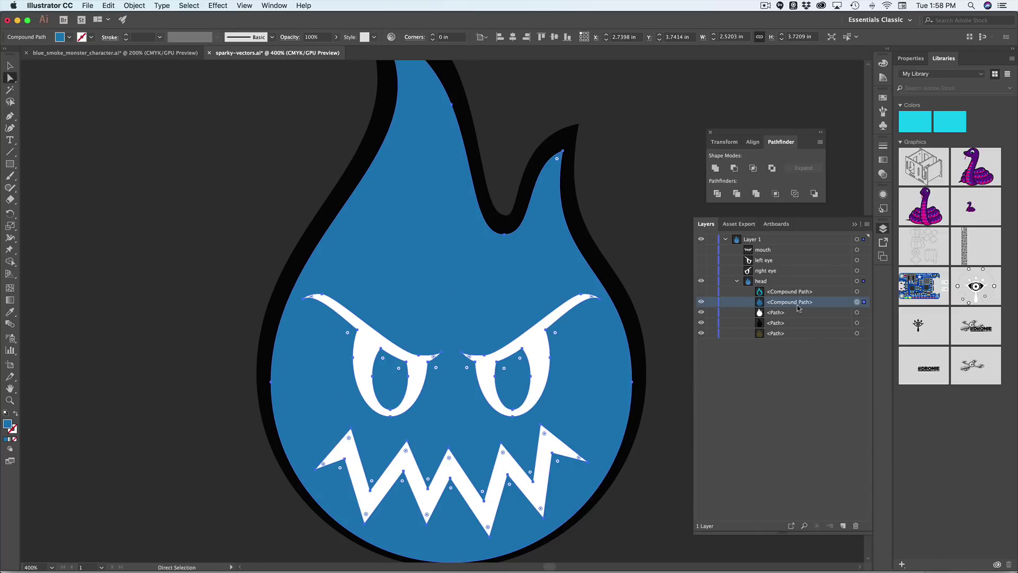
pyautogui.doubleClick(701, 302)
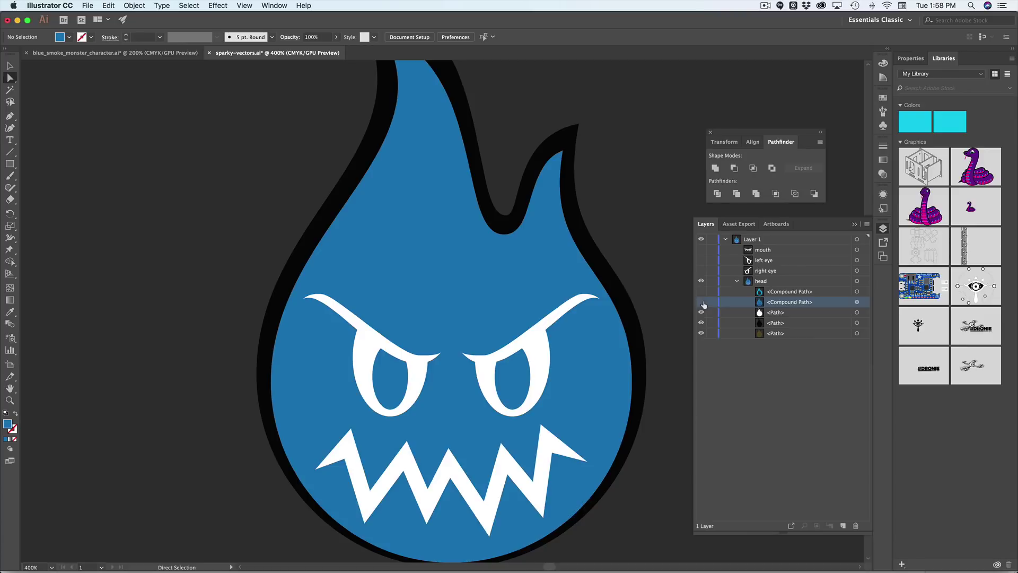
pyautogui.doubleClick(701, 302)
# Try moving an anchor point of the right eye cut-out in the dark blue compound path, and undo the move.
pyautogui.click(857, 302)
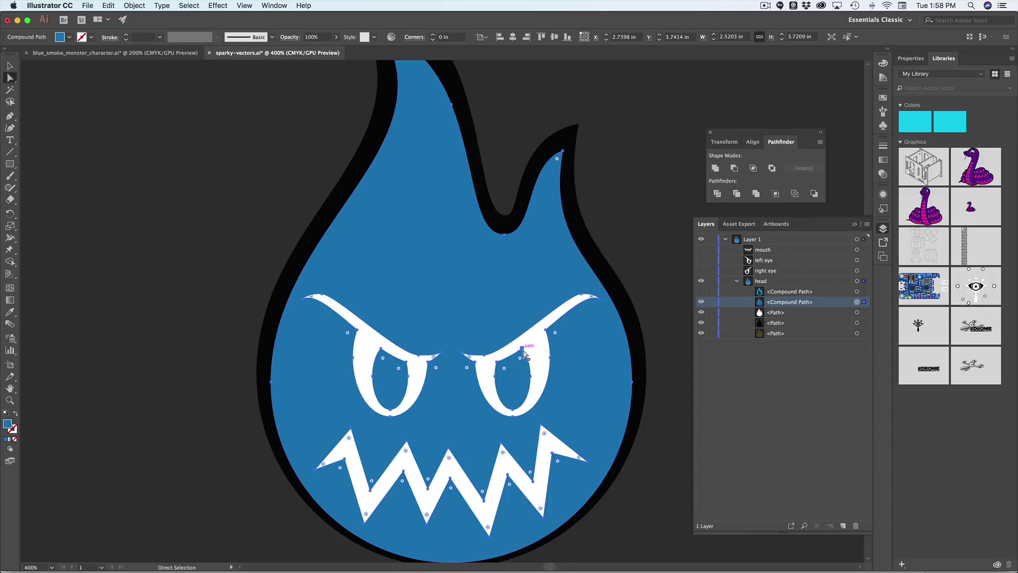
pyautogui.moveTo(522, 349); pyautogui.dragTo(532, 382)
pyautogui.press('super+z')
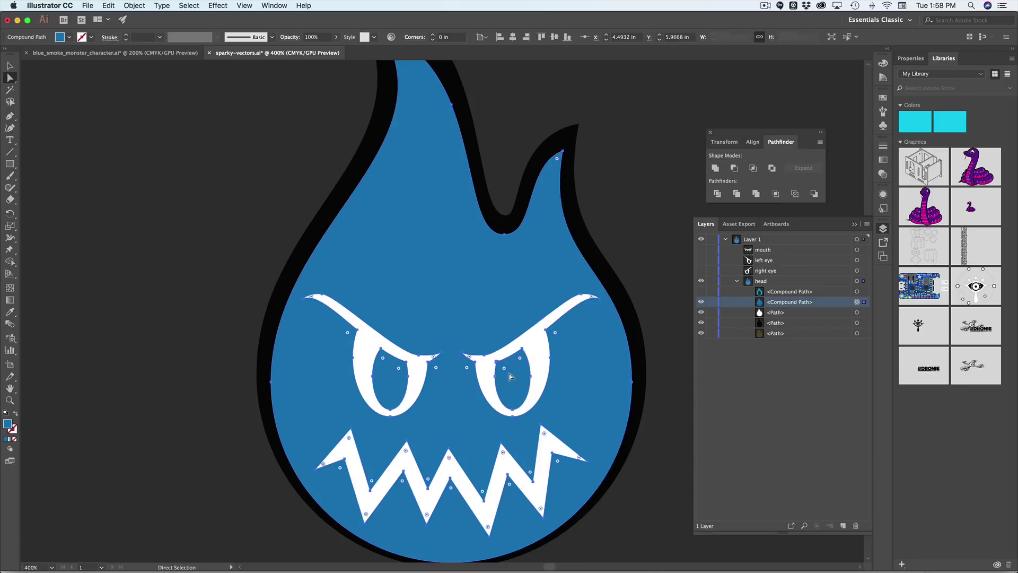
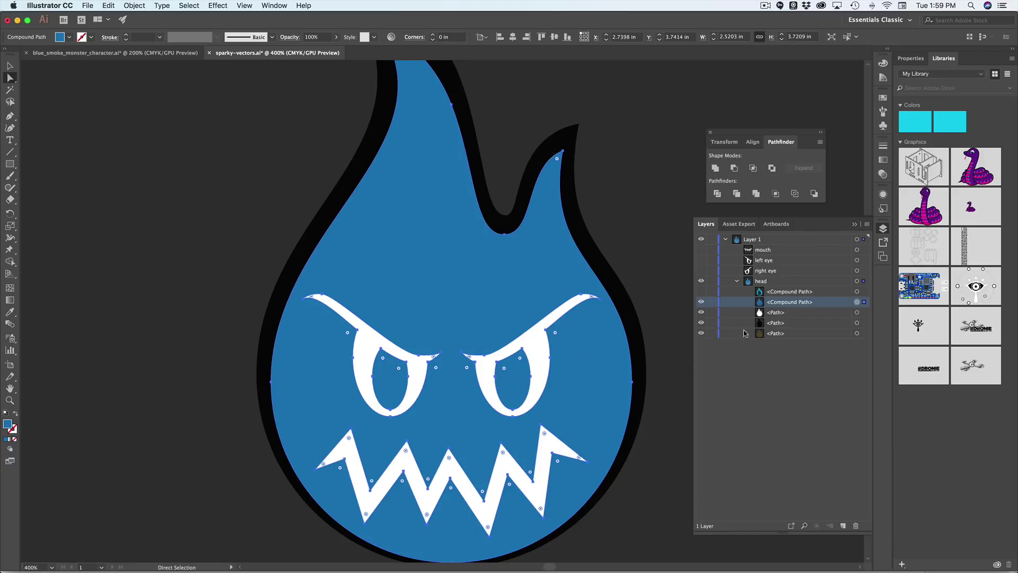
# Show the light blue compound path and toggle its visibility to check where it covers the eye and mouth cut-outs.
pyautogui.click(701, 292)
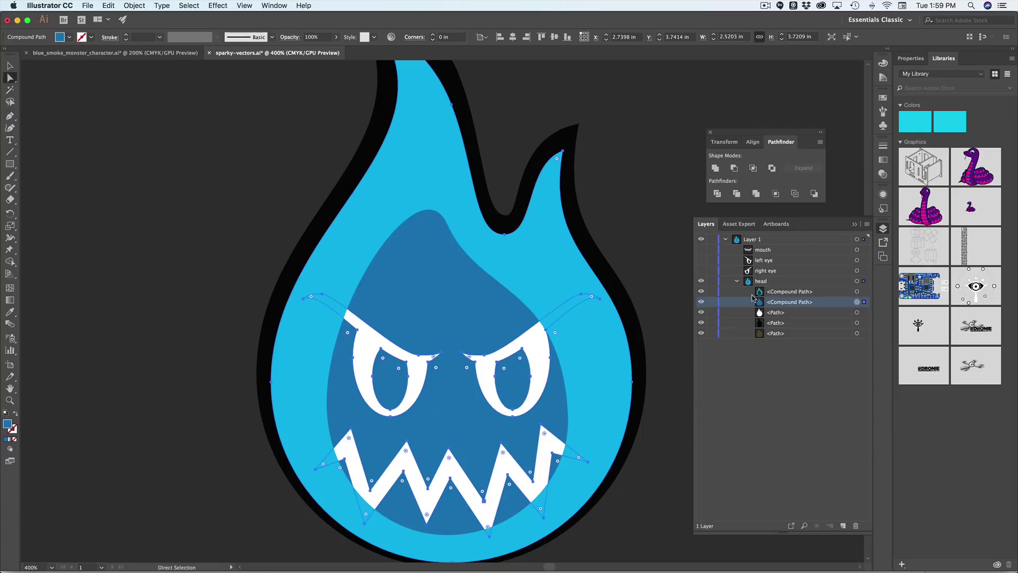
pyautogui.click(772, 294)
pyautogui.click(701, 292)
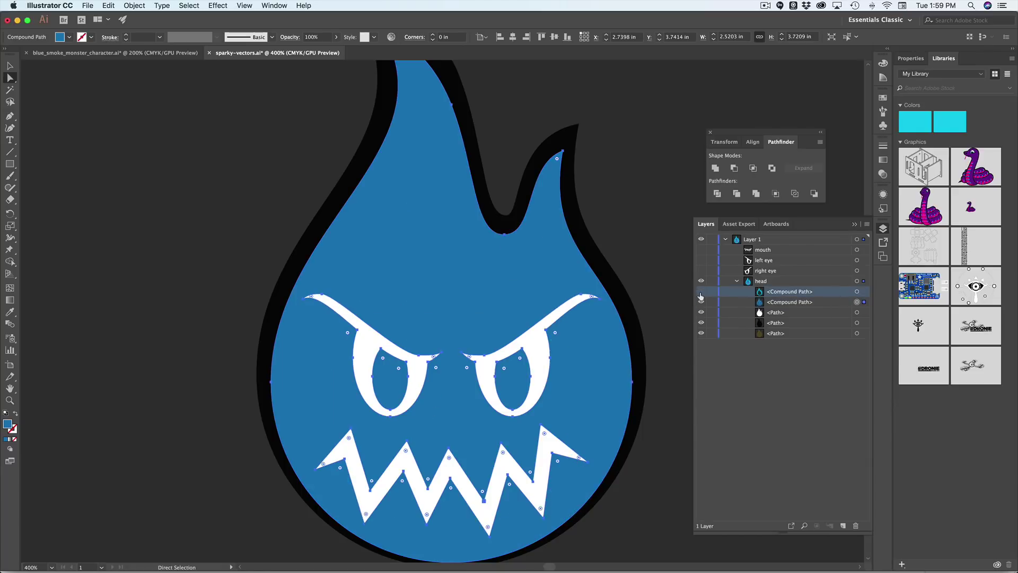
pyautogui.click(701, 292)
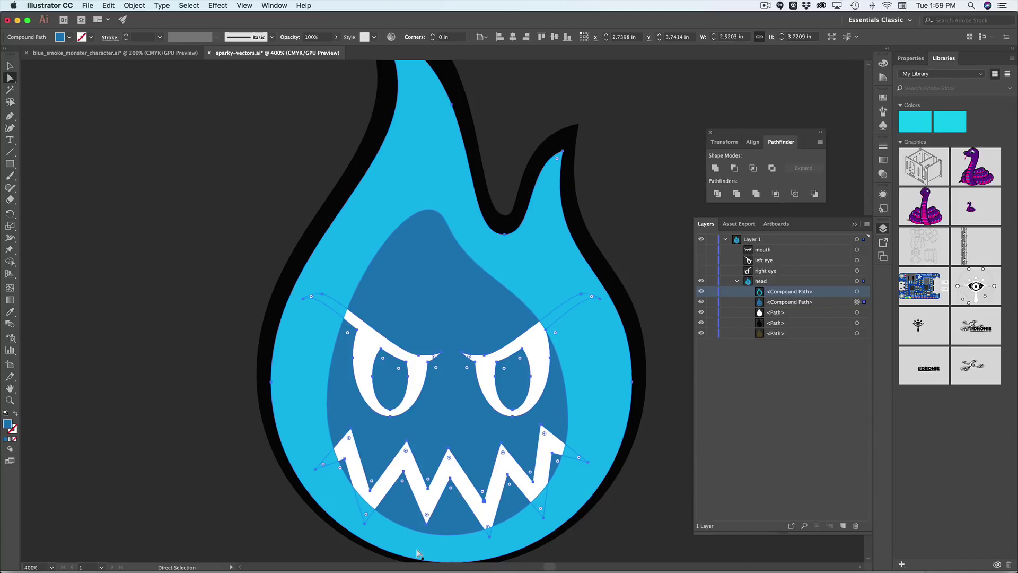
# Show the right eye, left eye and mouth paths, and hide the dark blue compound path and the white head path.
pyautogui.click(702, 271)
pyautogui.click(702, 260)
pyautogui.click(701, 250)
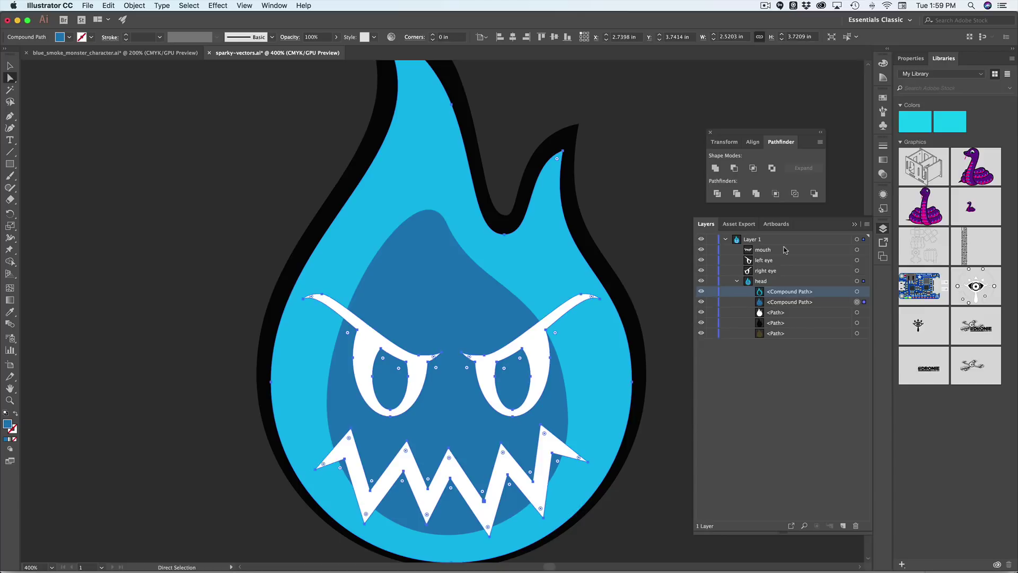
pyautogui.click(843, 250)
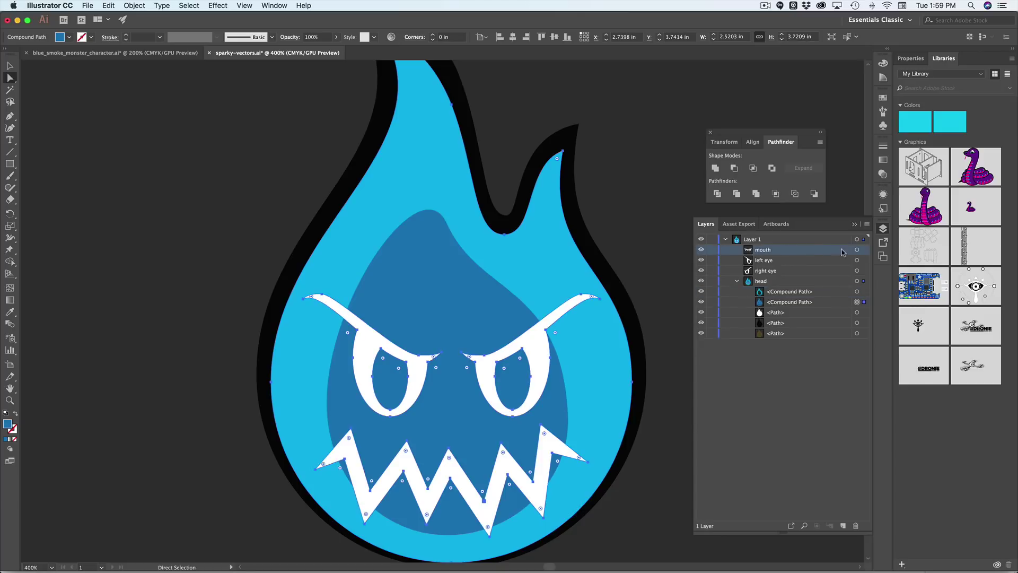
pyautogui.click(702, 312)
pyautogui.click(702, 322)
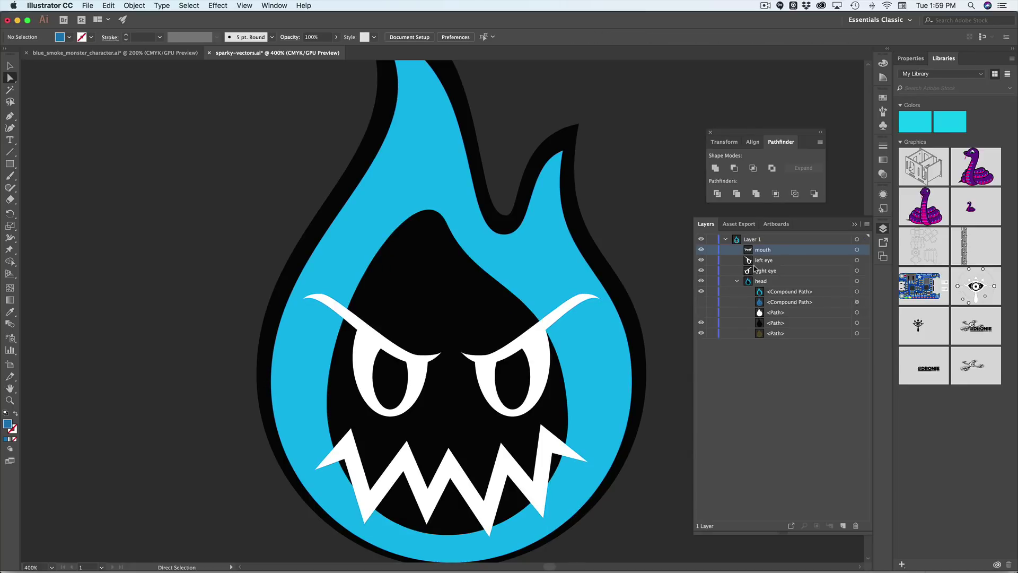
# Move the mouth and both eyes into the head group above the light blue compound path and cut the right eye out with Minus Front.
pyautogui.click(817, 294)
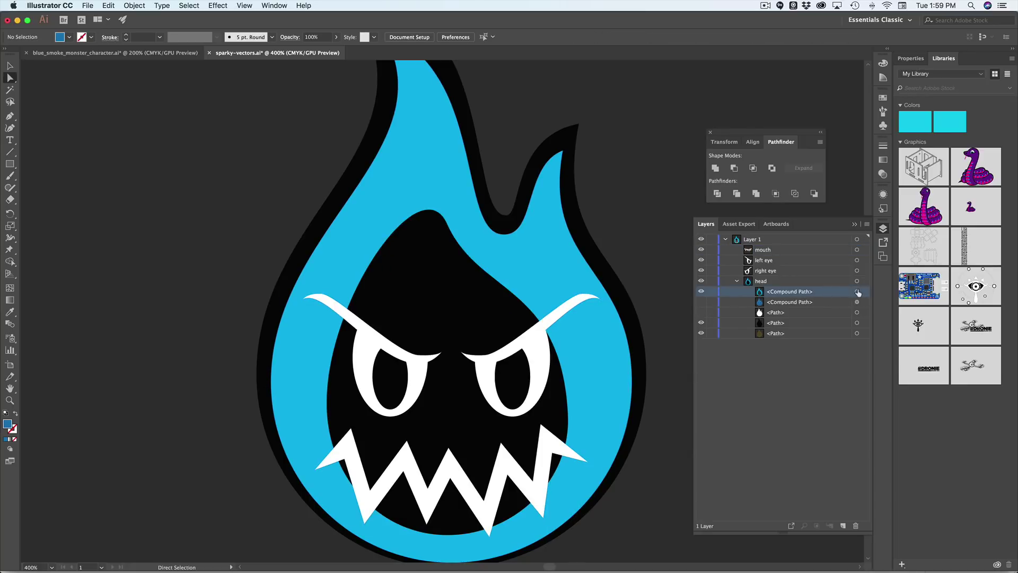
pyautogui.click(857, 291)
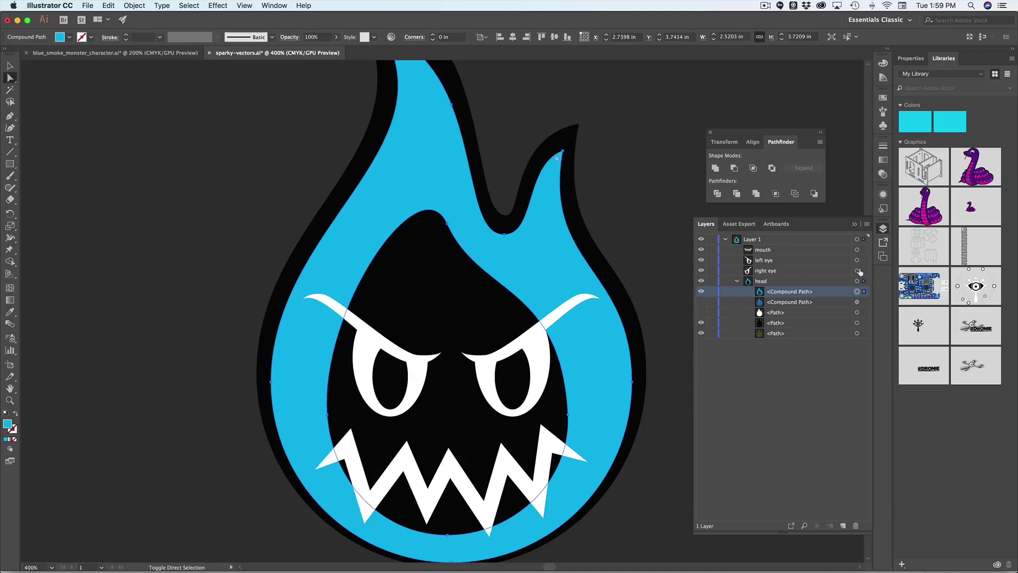
pyautogui.keyDown('shift'); pyautogui.click(857, 270); pyautogui.keyUp('shift')
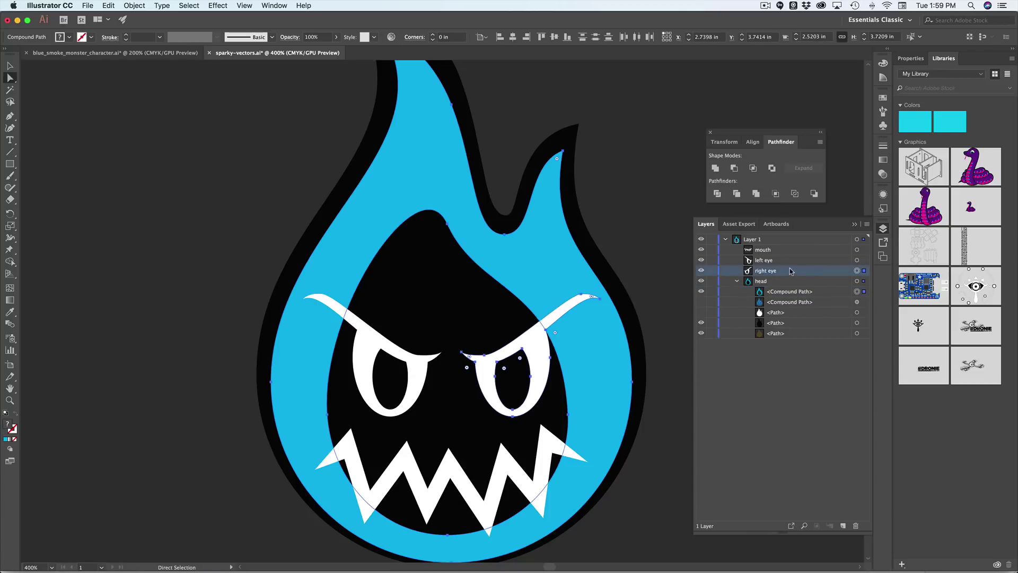
pyautogui.moveTo(791, 271)
pyautogui.mouseDown()
pyautogui.moveTo(792, 288)
pyautogui.moveTo(776, 276)
pyautogui.moveTo(775, 257)
pyautogui.moveTo(776, 267)
pyautogui.mouseUp()
pyautogui.click(813, 291)
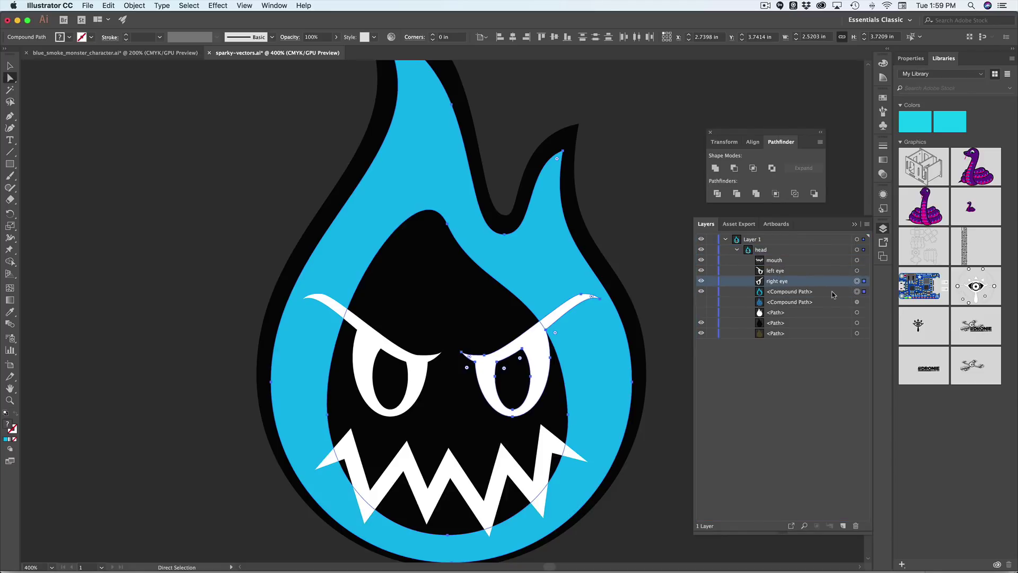
pyautogui.click(735, 168)
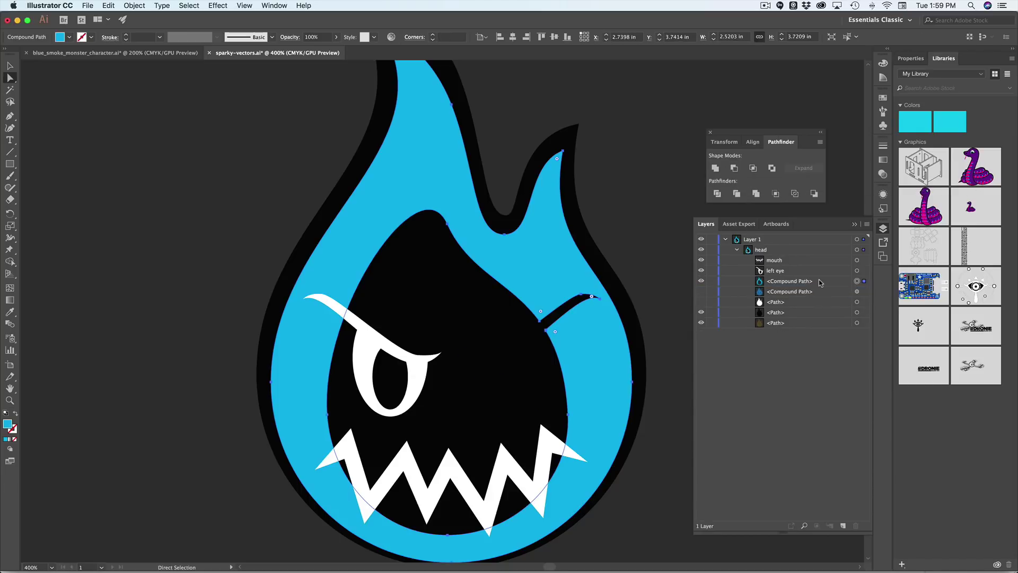
# Cut the left eye and the mouth out of the light blue compound path with Minus Front.
pyautogui.keyDown('shift'); pyautogui.click(857, 270); pyautogui.keyUp('shift')
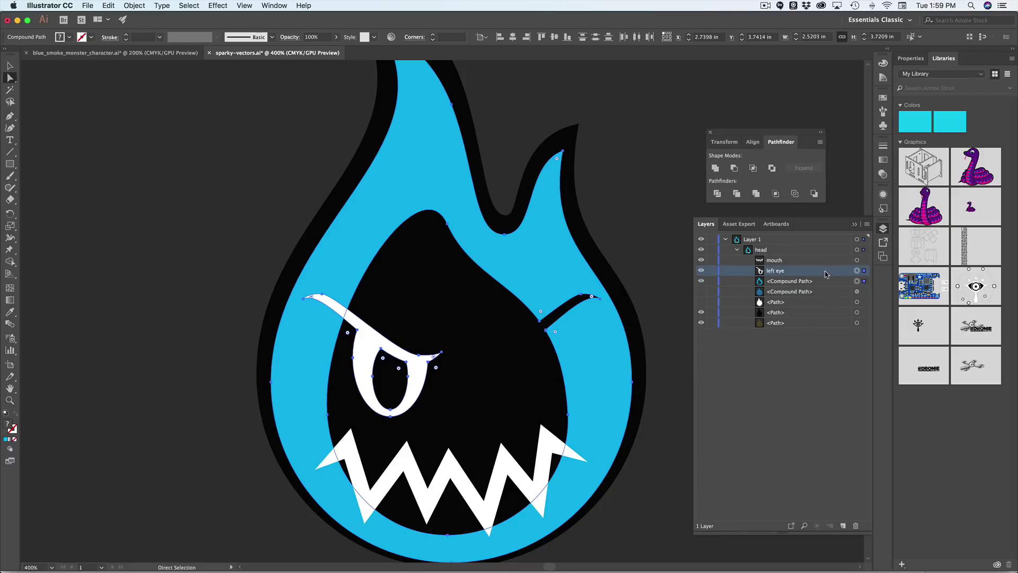
pyautogui.click(823, 281)
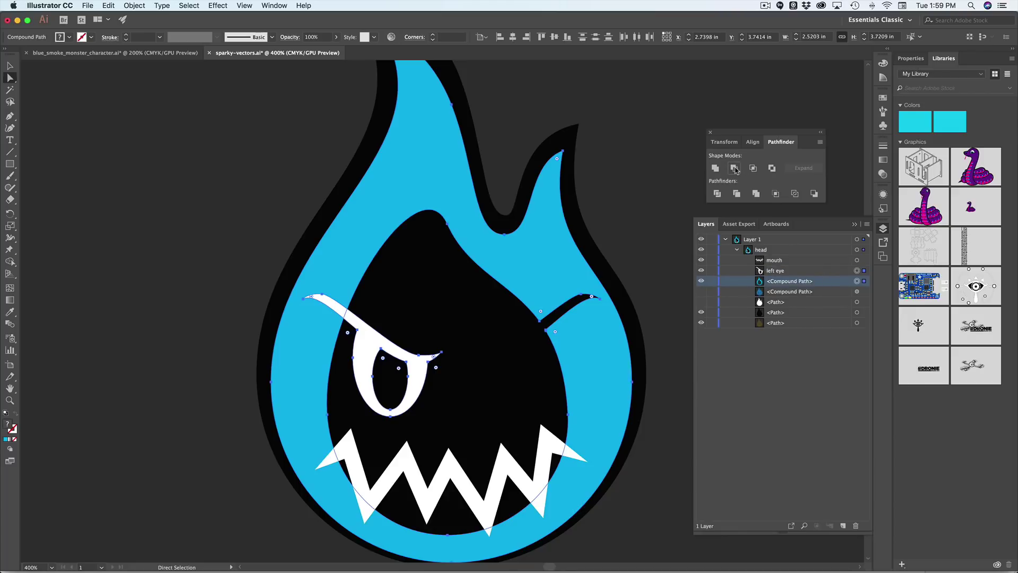
pyautogui.click(734, 168)
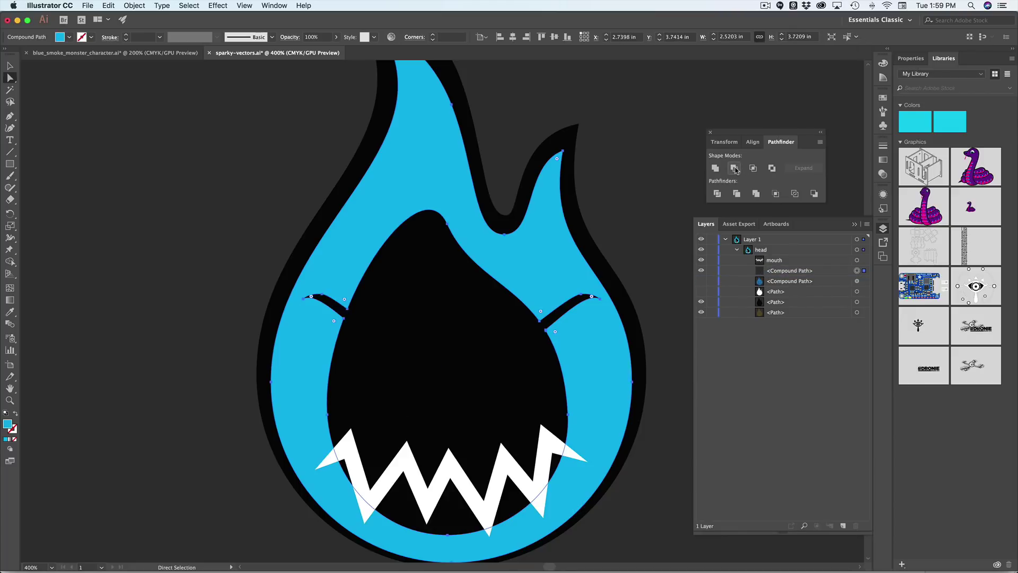
pyautogui.keyDown('shift'); pyautogui.click(858, 260); pyautogui.keyUp('shift')
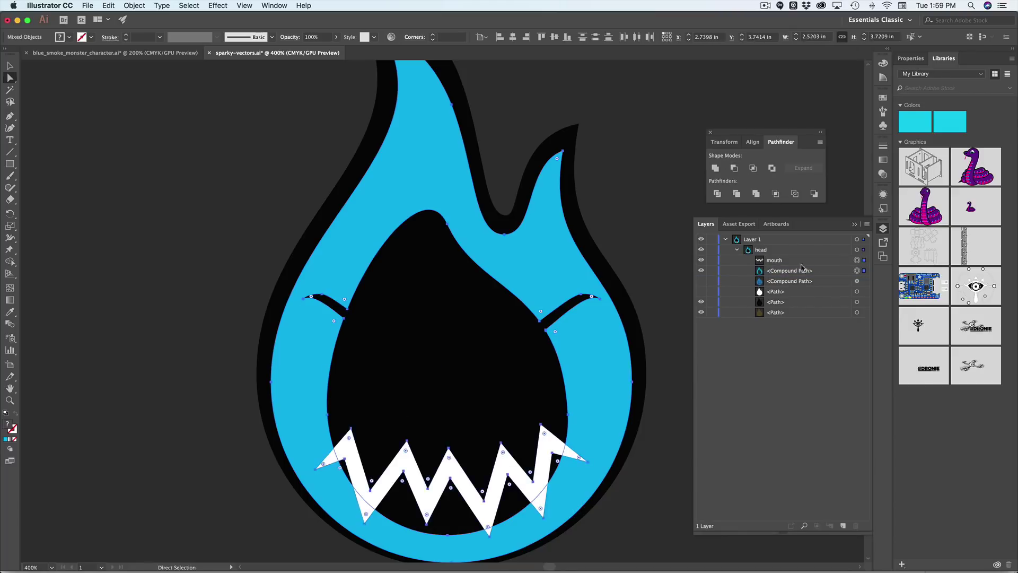
pyautogui.click(735, 169)
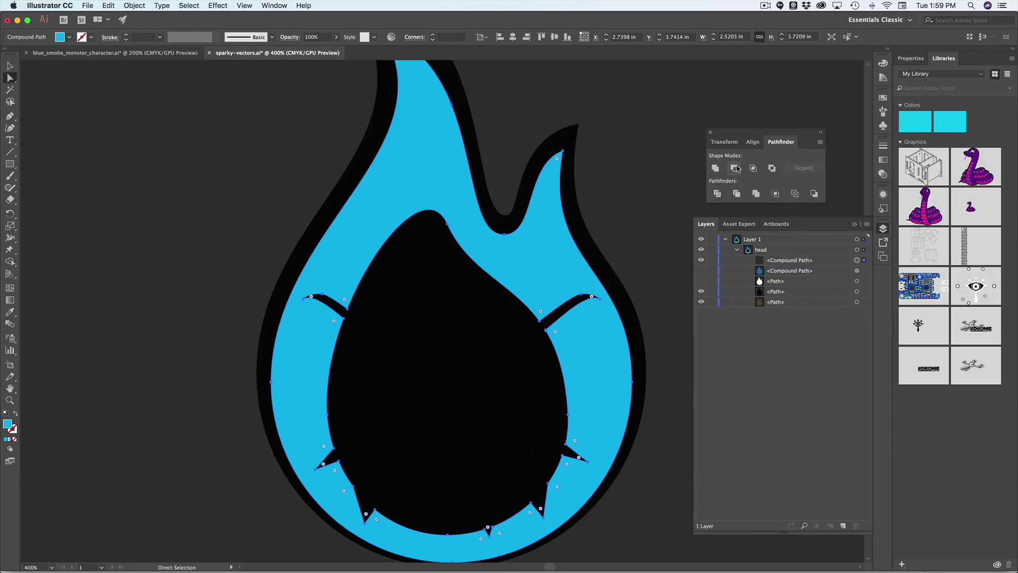
pyautogui.click(113, 338)
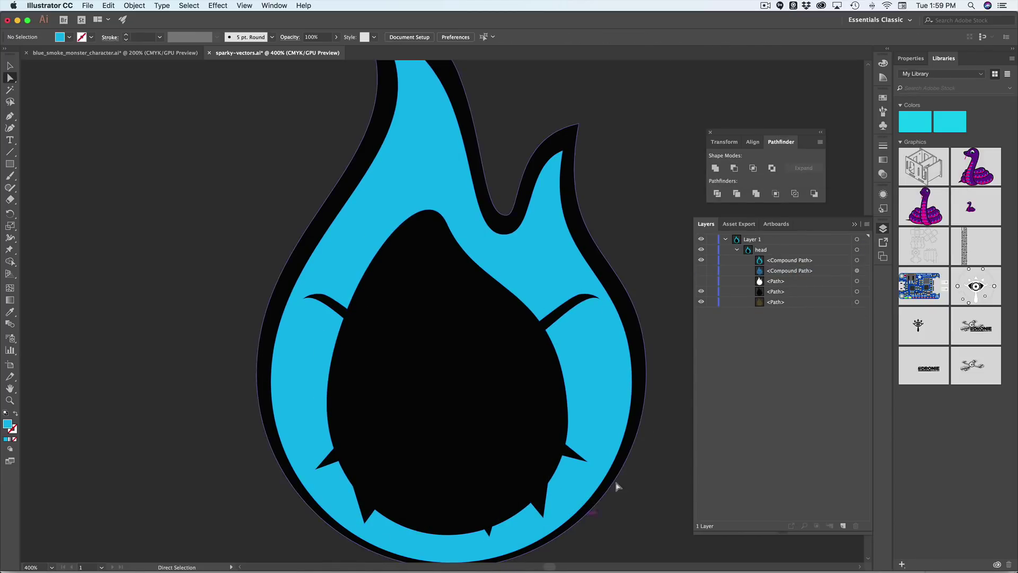
# Show the dark blue compound path and the white head path again beneath the cut light blue shape.
pyautogui.moveTo(701, 280); pyautogui.dragTo(701, 270)
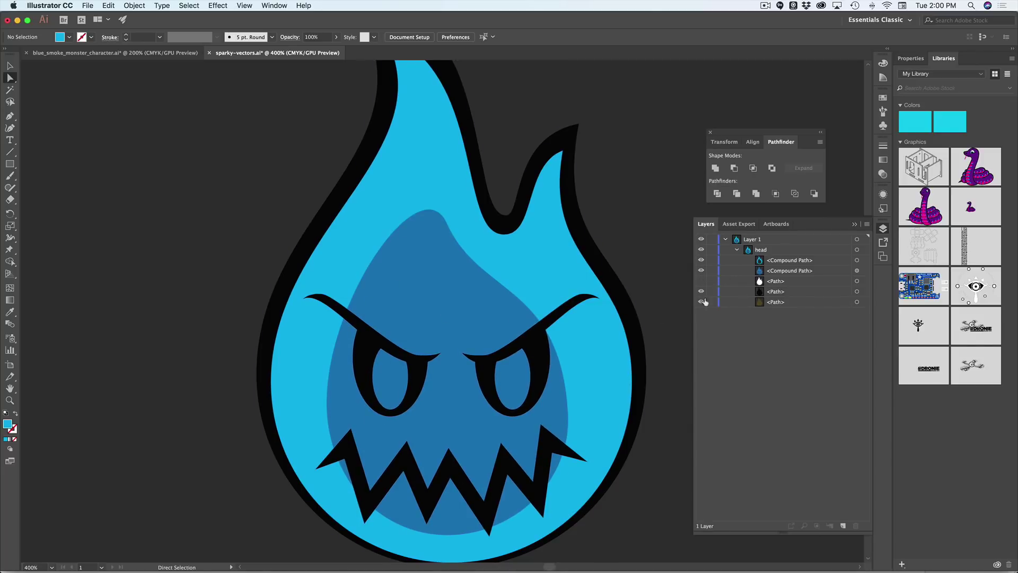
pyautogui.click(701, 282)
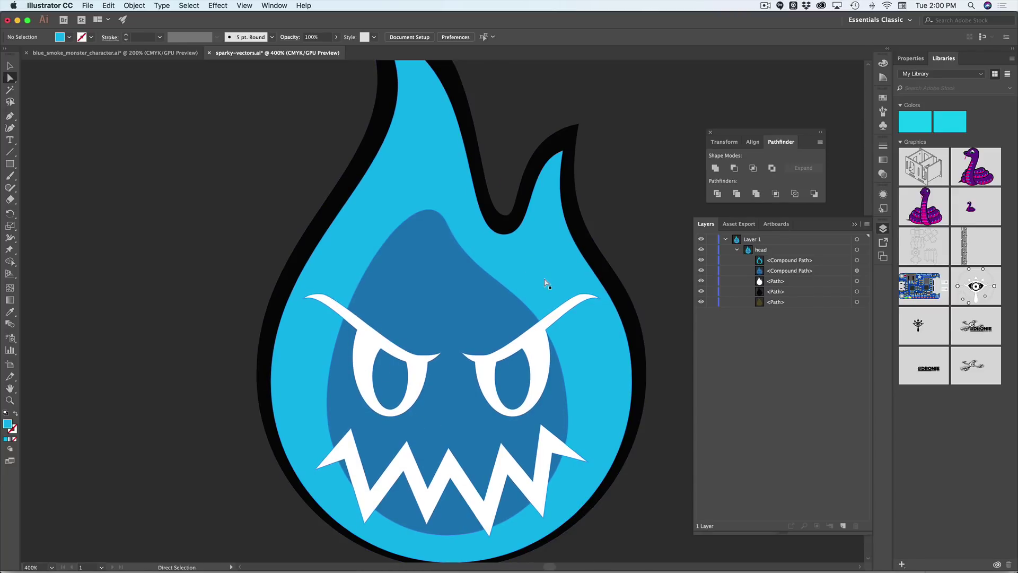
pyautogui.moveTo(546, 284); pyautogui.dragTo(532, 322)
pyautogui.press('super+minus')
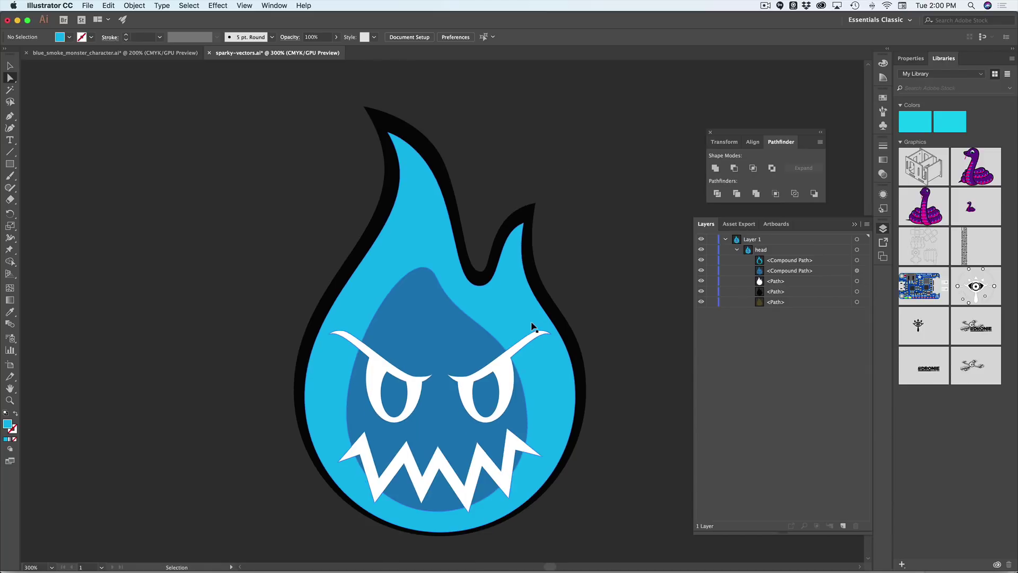
# Move the light blue, dark blue and white head shapes apart on the artboard to inspect each one separately.
pyautogui.click(857, 259)
pyautogui.moveTo(489, 286); pyautogui.dragTo(304, 212)
pyautogui.moveTo(436, 293); pyautogui.dragTo(685, 137)
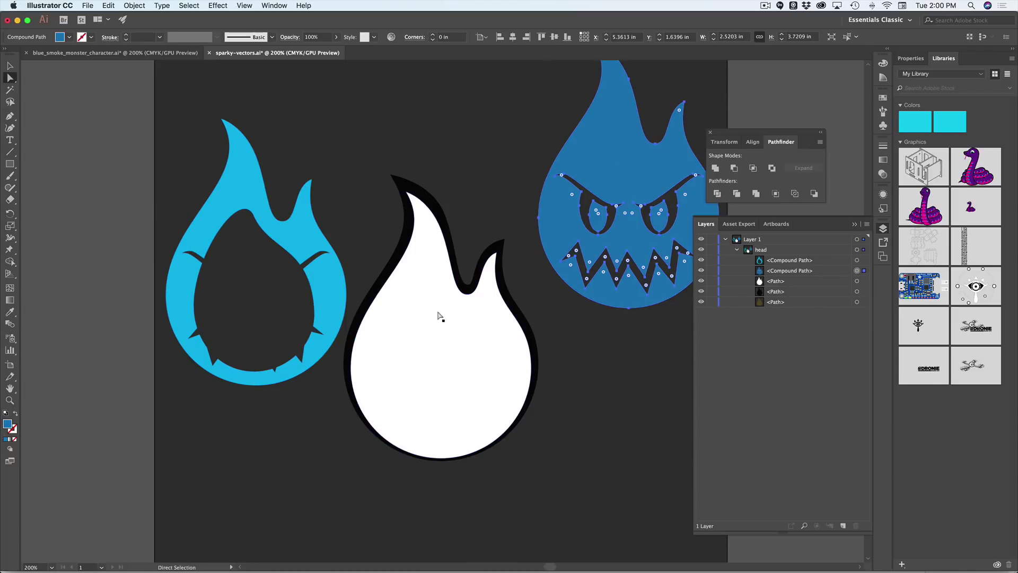
pyautogui.moveTo(439, 313); pyautogui.dragTo(610, 415)
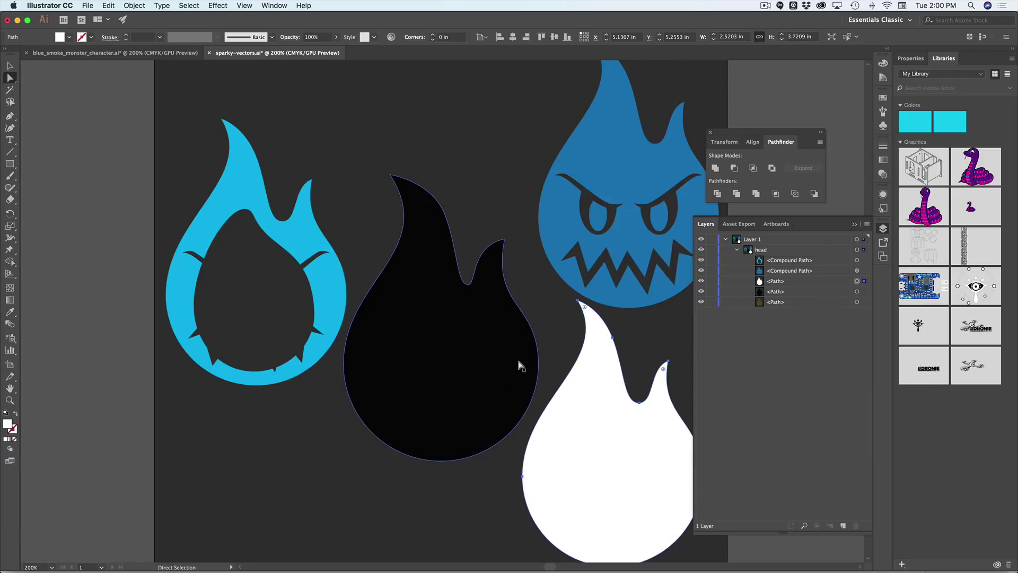
pyautogui.click(597, 219)
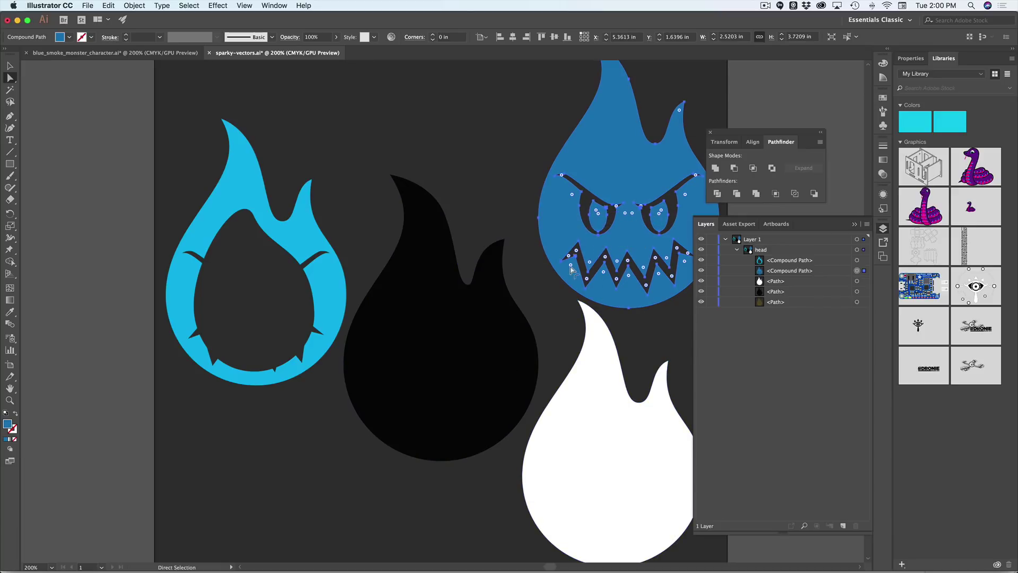
# Undo the moves that separated the head shapes and deselect the artwork.
pyautogui.press('super+z')
pyautogui.press('super+z')
pyautogui.press('super+z')
pyautogui.press('super+z')
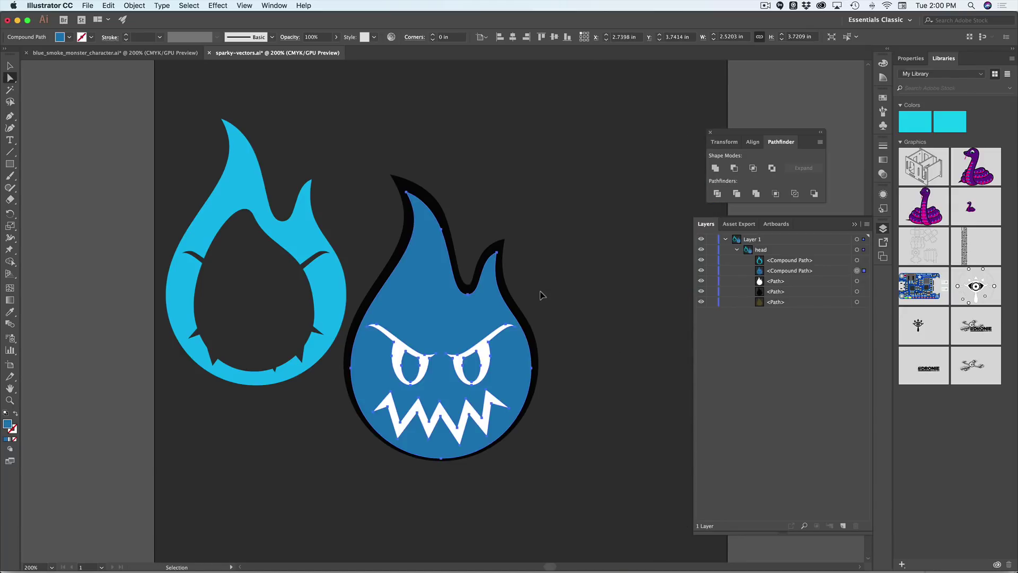
pyautogui.click(556, 298)
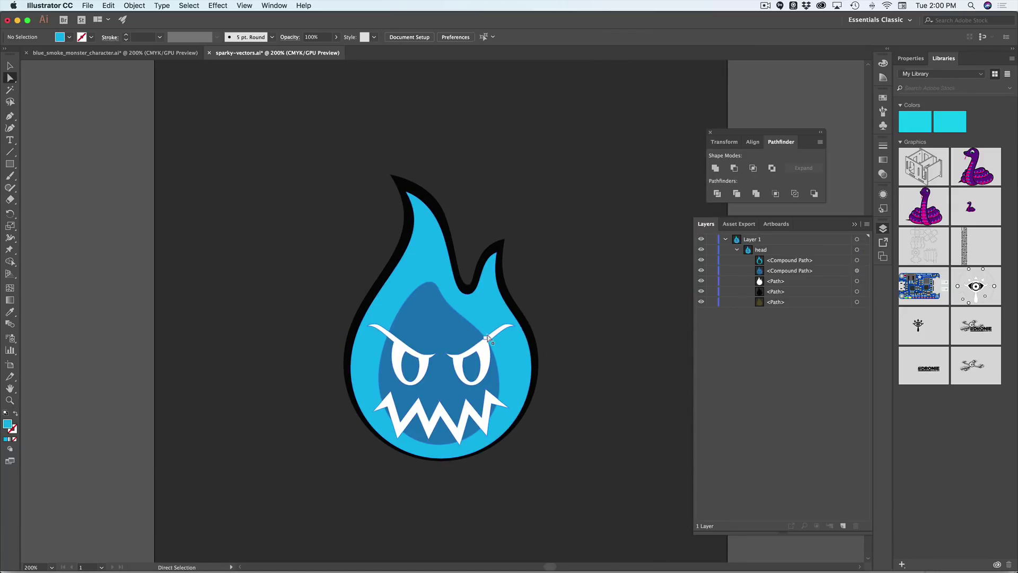
pyautogui.scroll(2, 474, 266)
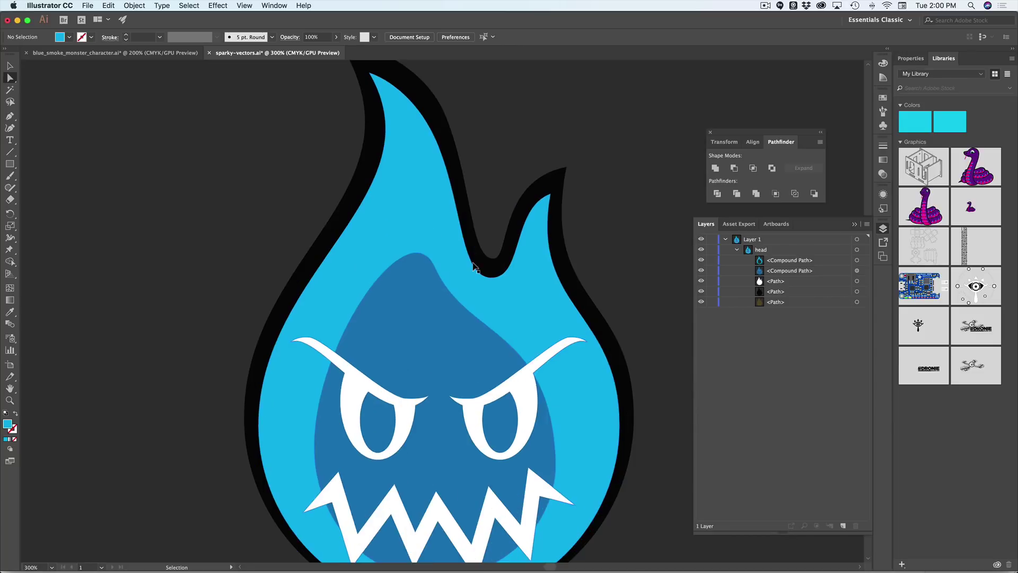
pyautogui.scroll(-1, 473, 266)
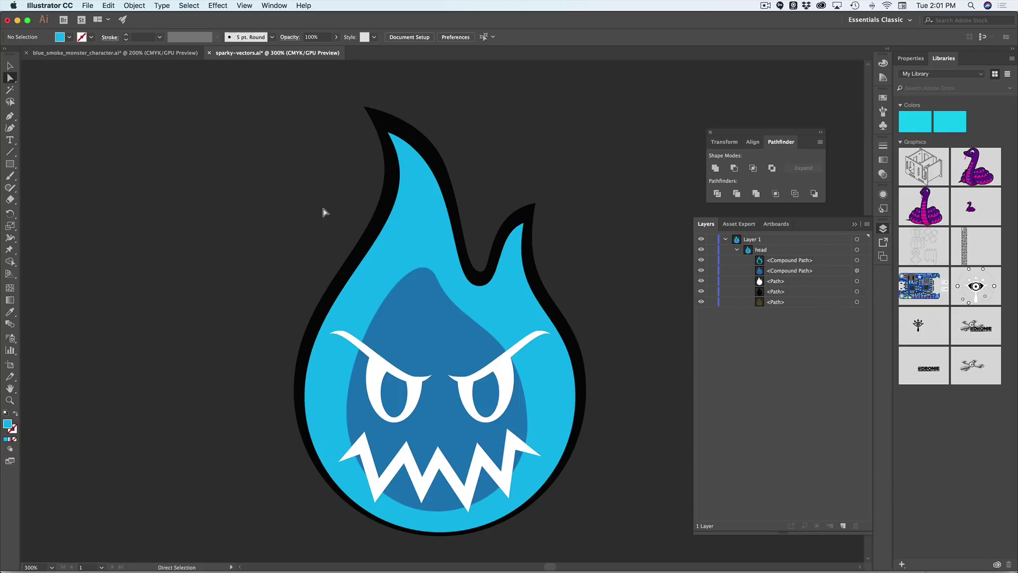
pyautogui.press('super')
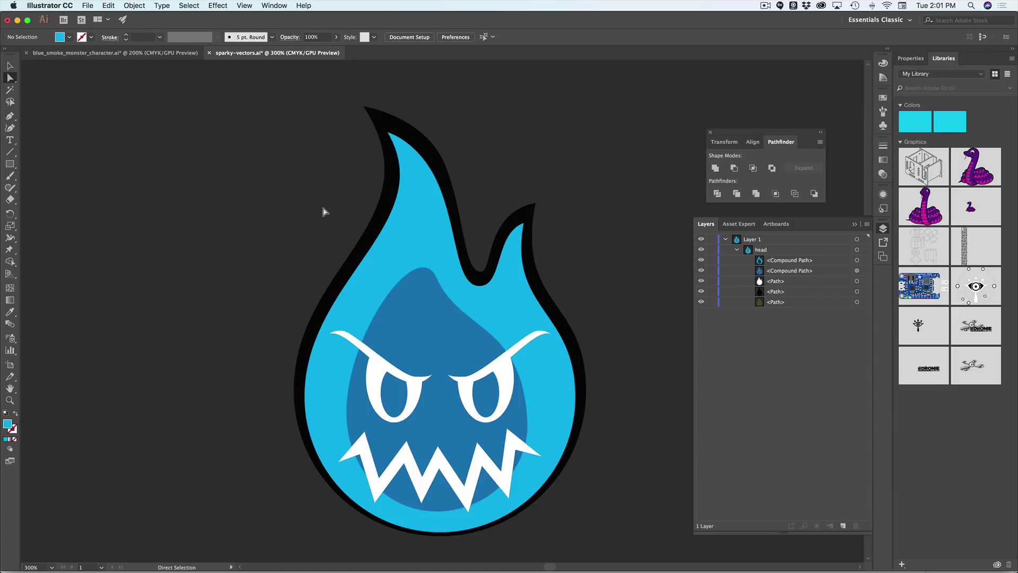